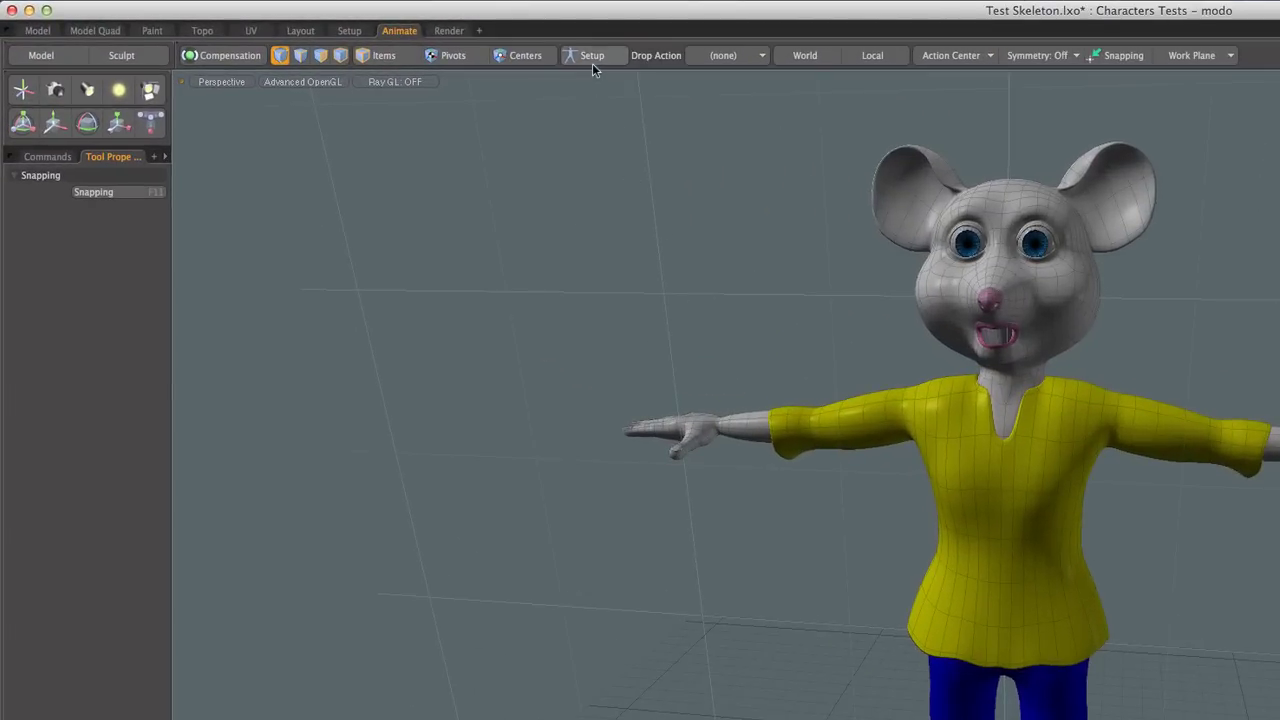
- Turn on Setup mode, start the Skeleton tool and show its properties at readable width
click(592, 60)
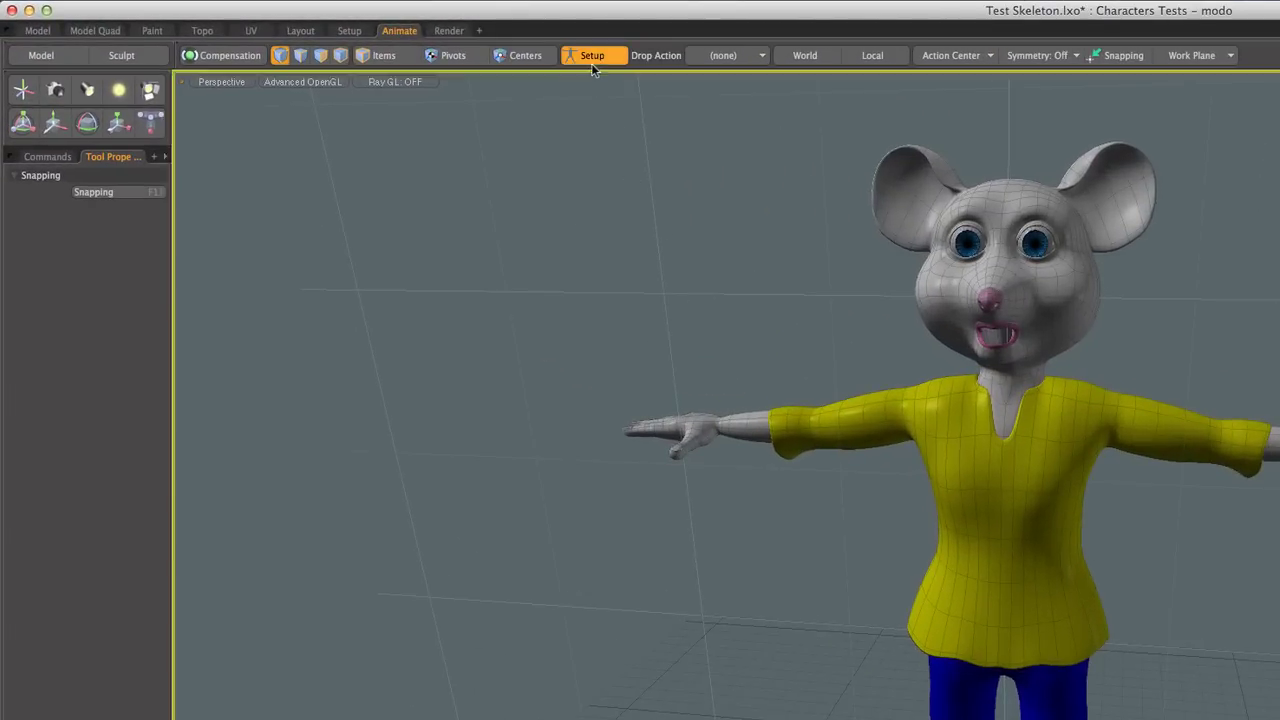
click(47, 157)
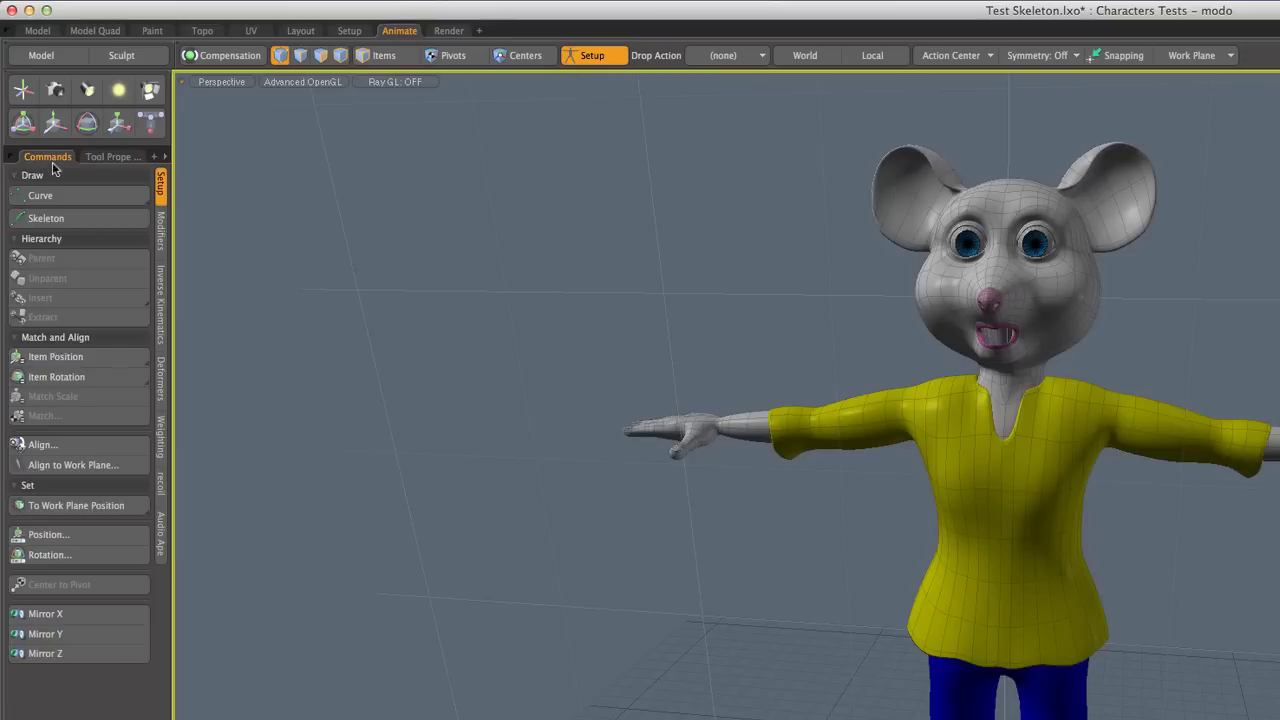
click(63, 220)
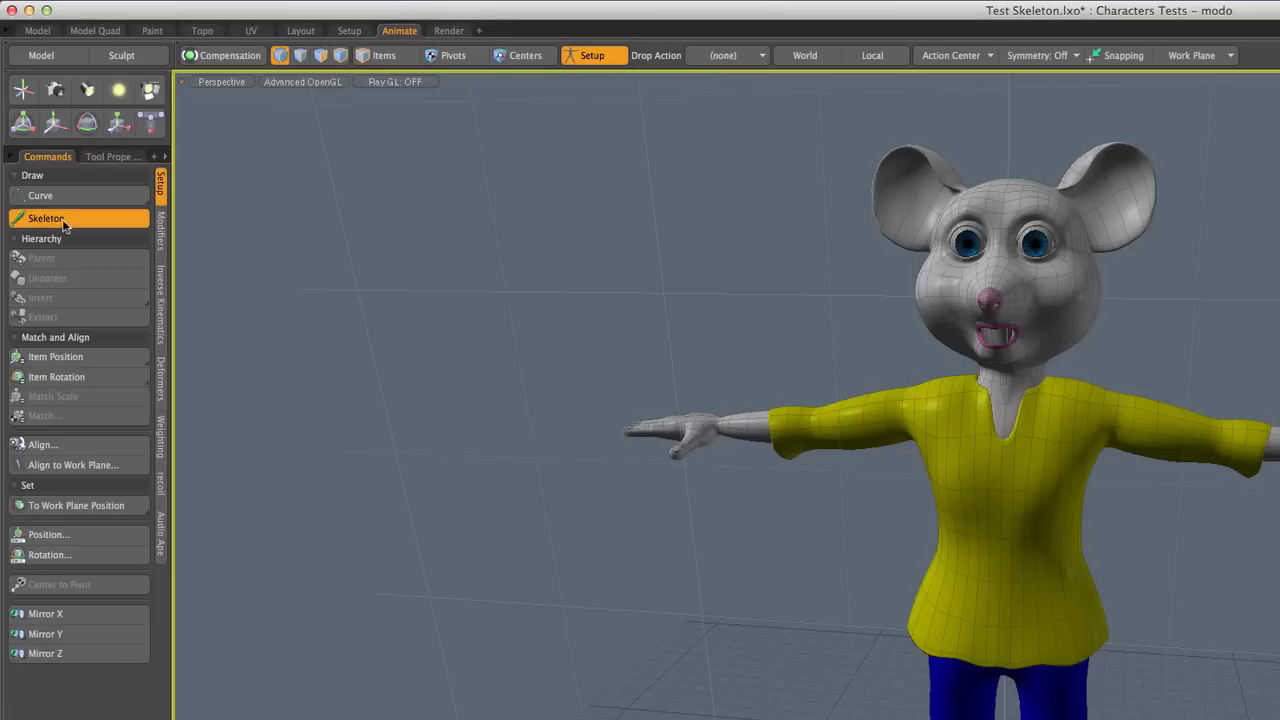
click(113, 157)
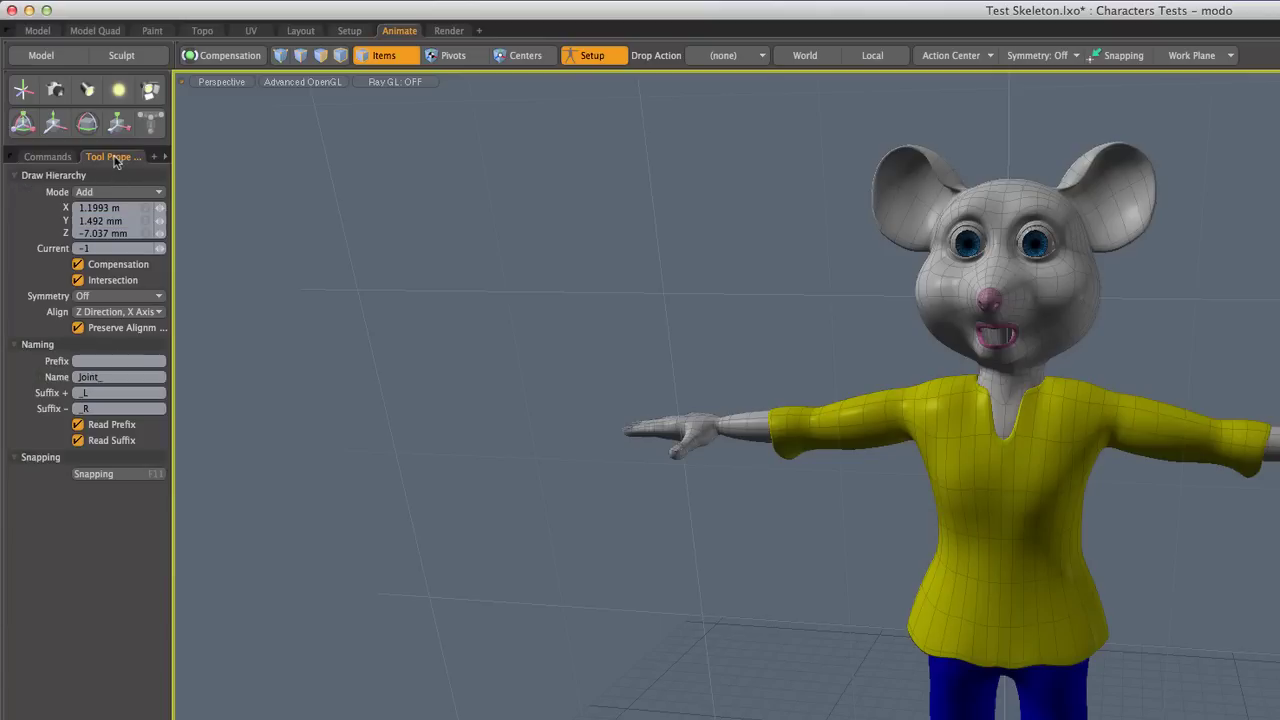
drag(176, 246, 197, 249)
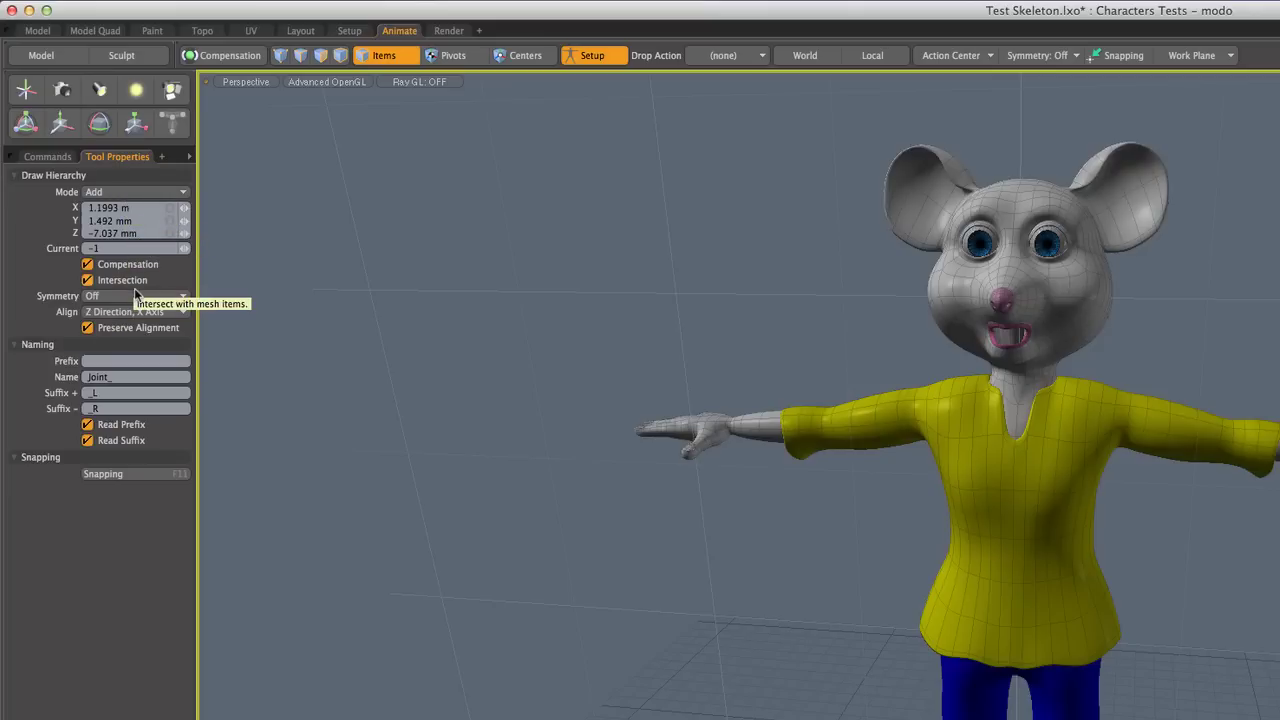
- Draw a three-joint chain from the shirt hem to the upper chest and lower the middle joint to about Y 624 mm
click(1012, 646)
click(1013, 541)
click(1018, 463)
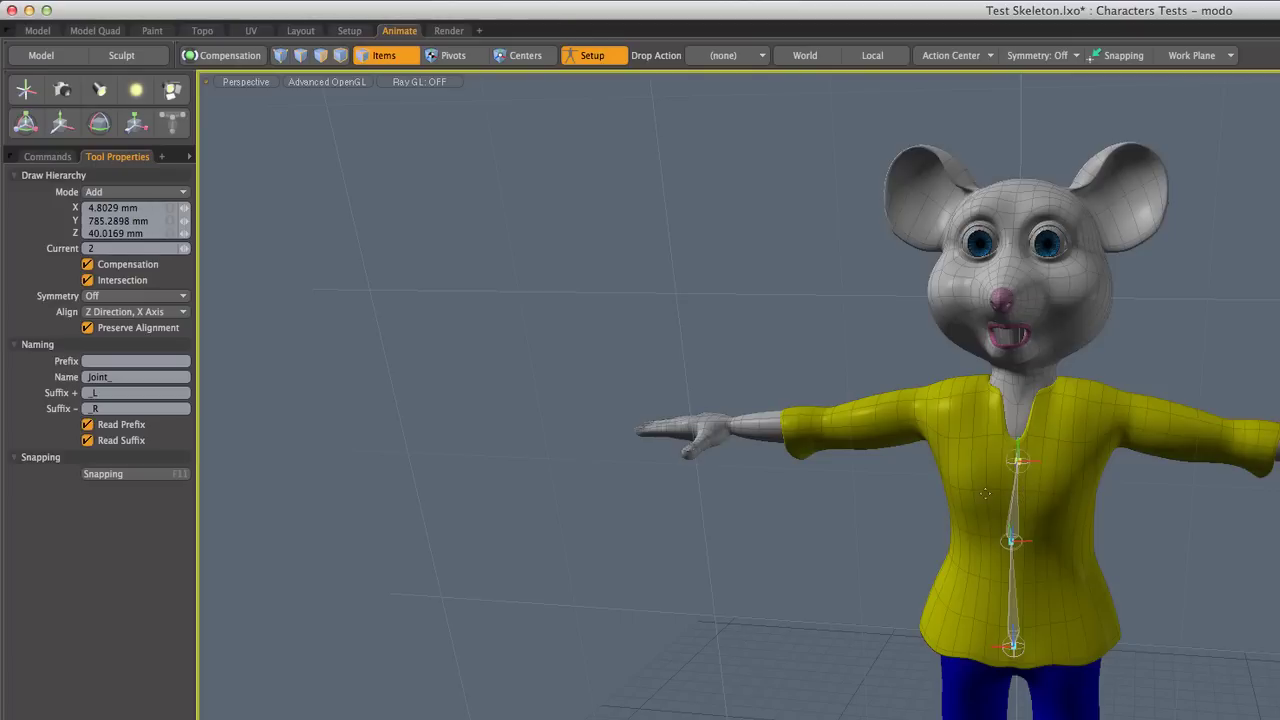
mouse_move(1011, 539)
mouse_down()
mouse_move(1028, 545)
mouse_move(1013, 540)
mouse_move(1015, 551)
mouse_up()
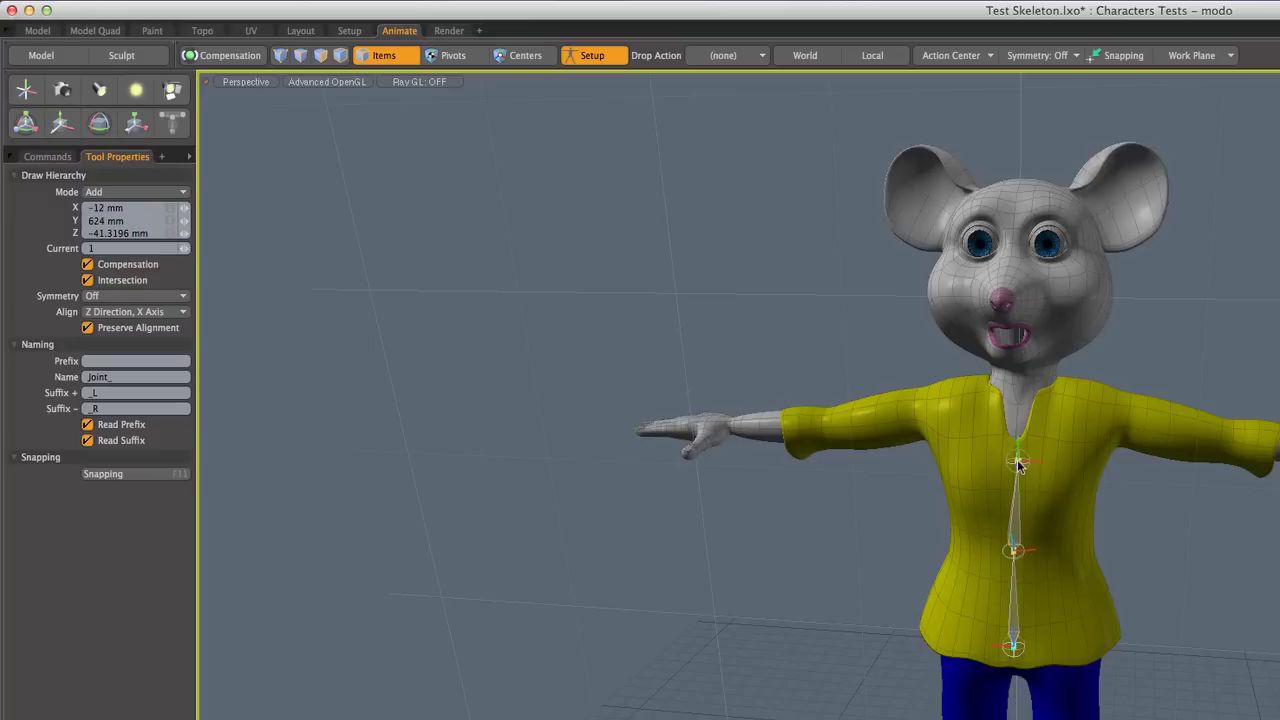
- Raise the middle joint to about Y 642 mm with Compensation off, and turn Compensation back on
click(88, 265)
mouse_move(1015, 551)
mouse_down()
mouse_move(976, 556)
mouse_move(1043, 563)
mouse_move(980, 557)
mouse_move(1037, 563)
mouse_move(1015, 540)
mouse_up()
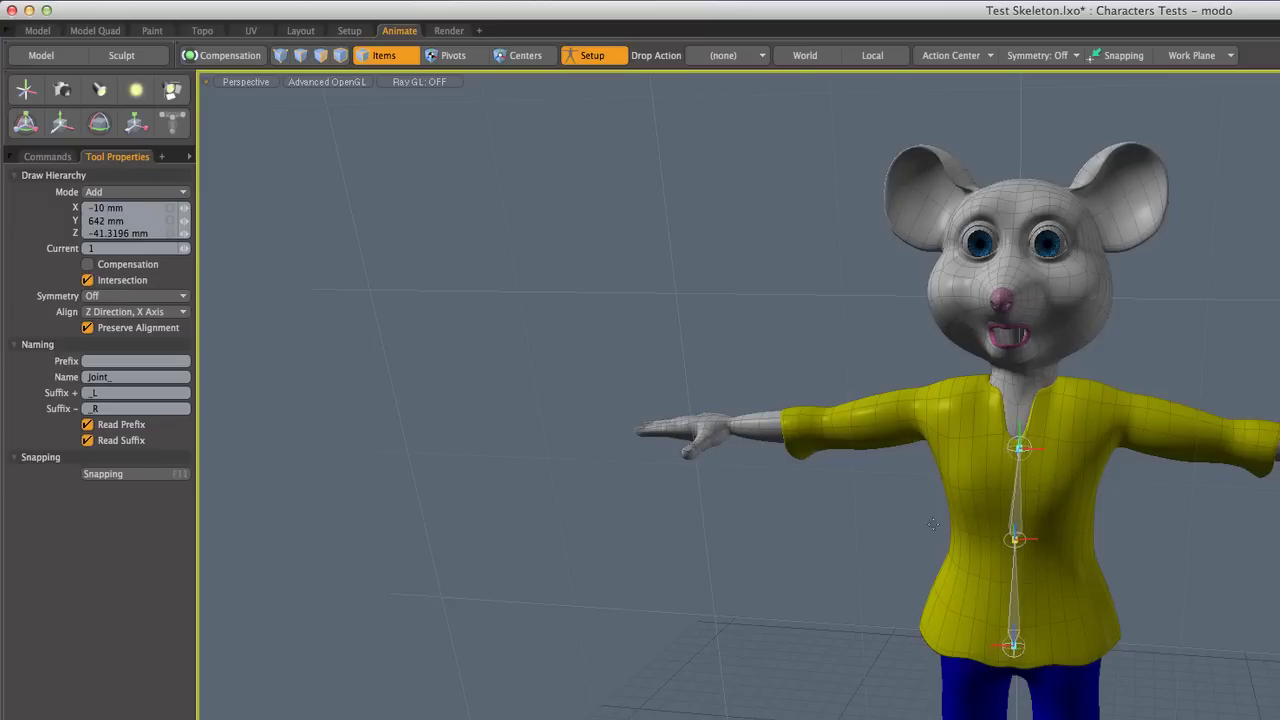
click(87, 264)
alt+drag(1135, 639, 919, 614)
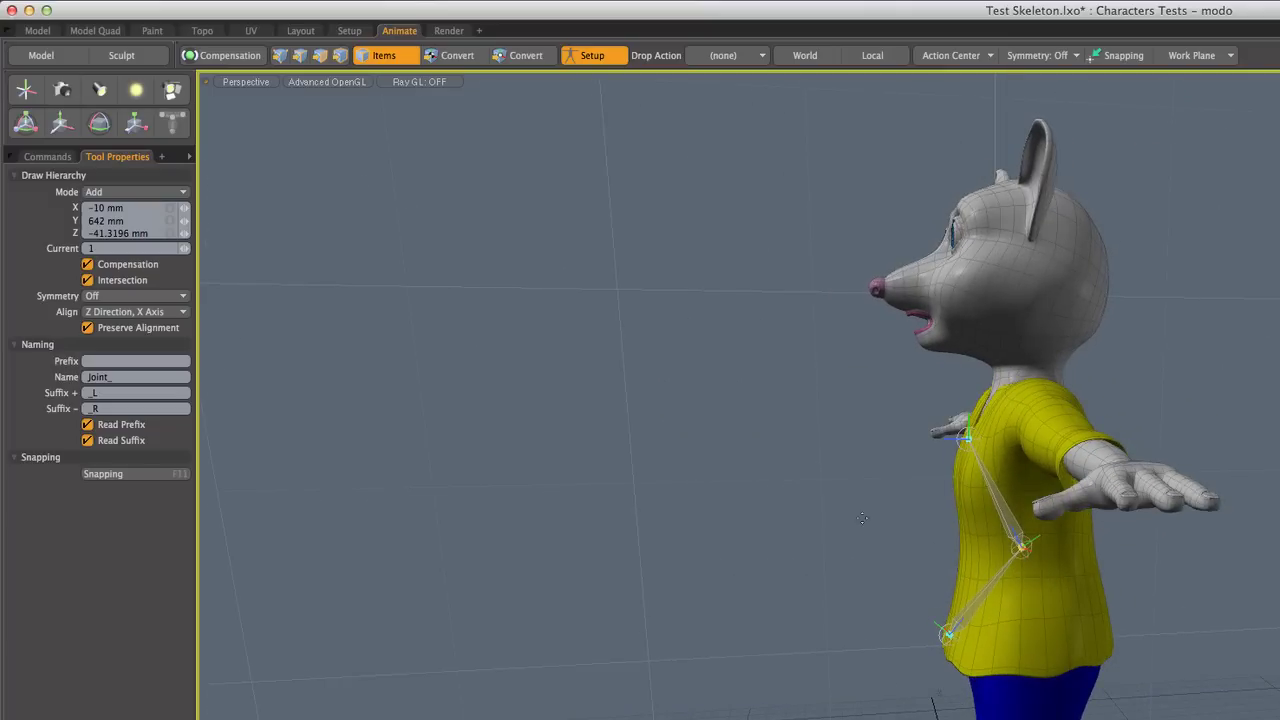
alt+drag(961, 645, 1063, 547)
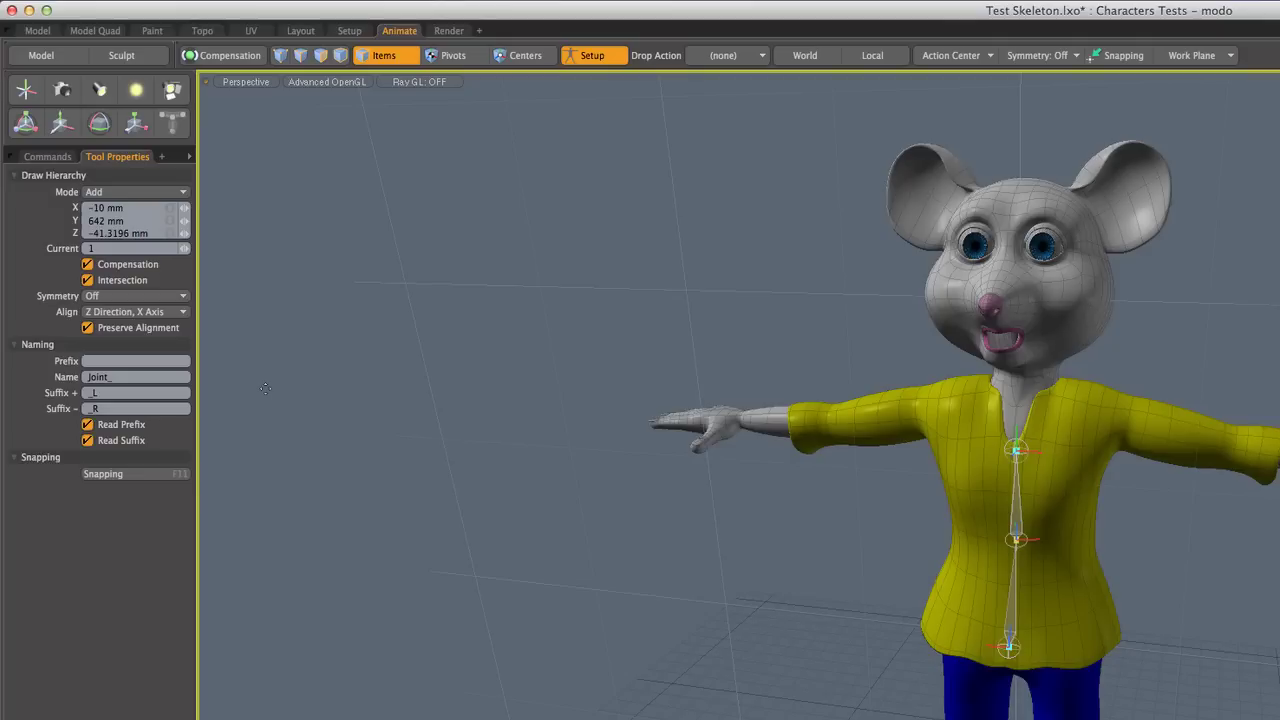
- Set Symmetry to X Axis and branch a mirrored three-joint shoulder and arm chain off the middle spine joint
click(105, 298)
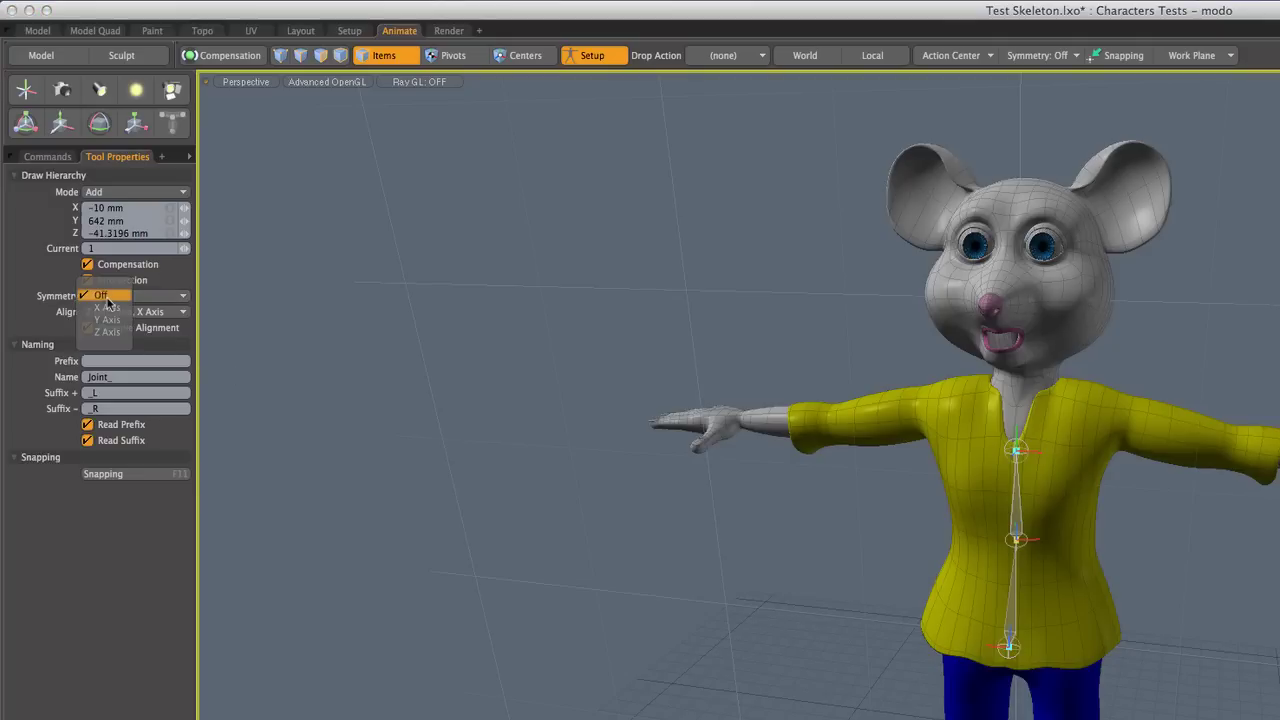
click(110, 309)
alt+drag(779, 630, 807, 627)
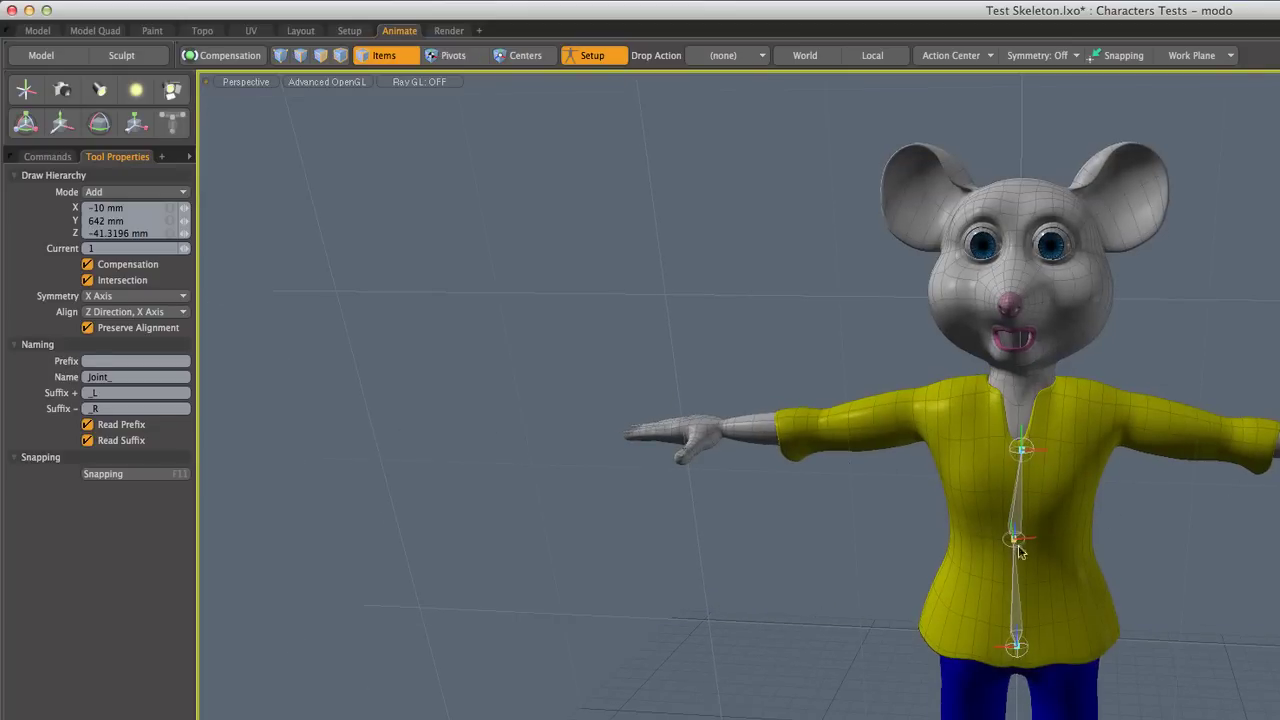
click(1058, 499)
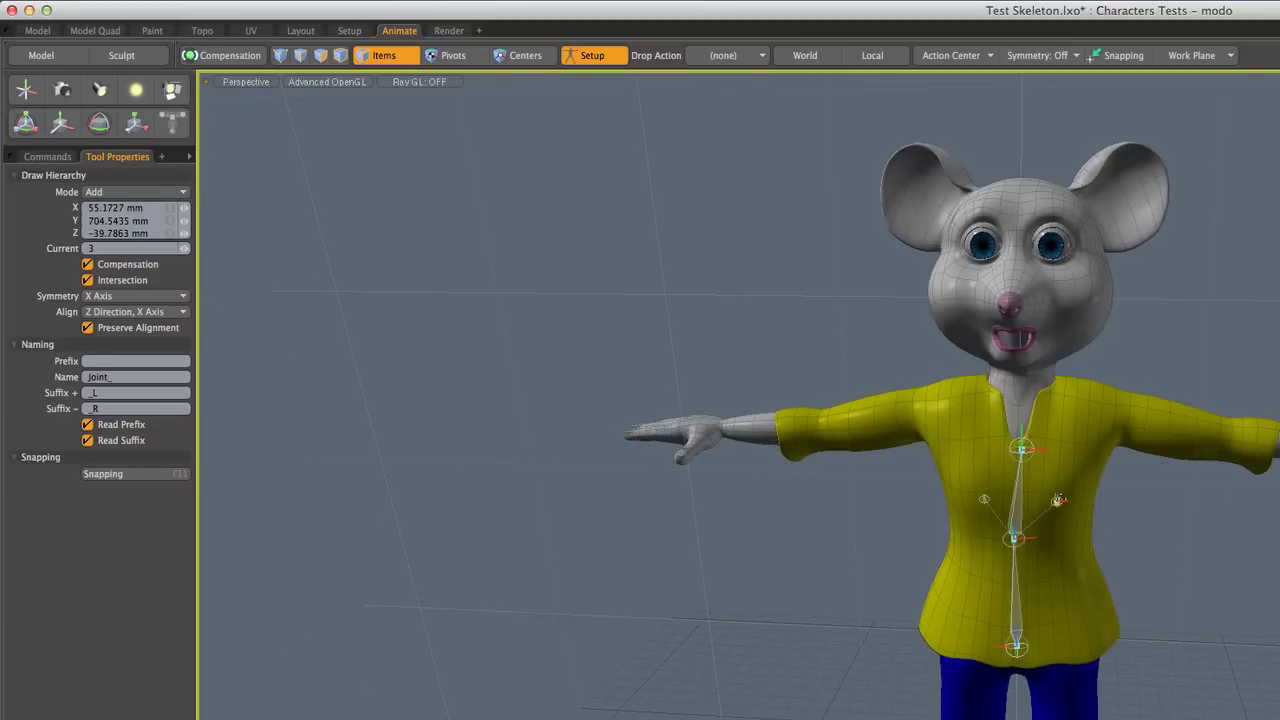
click(1108, 420)
click(1188, 428)
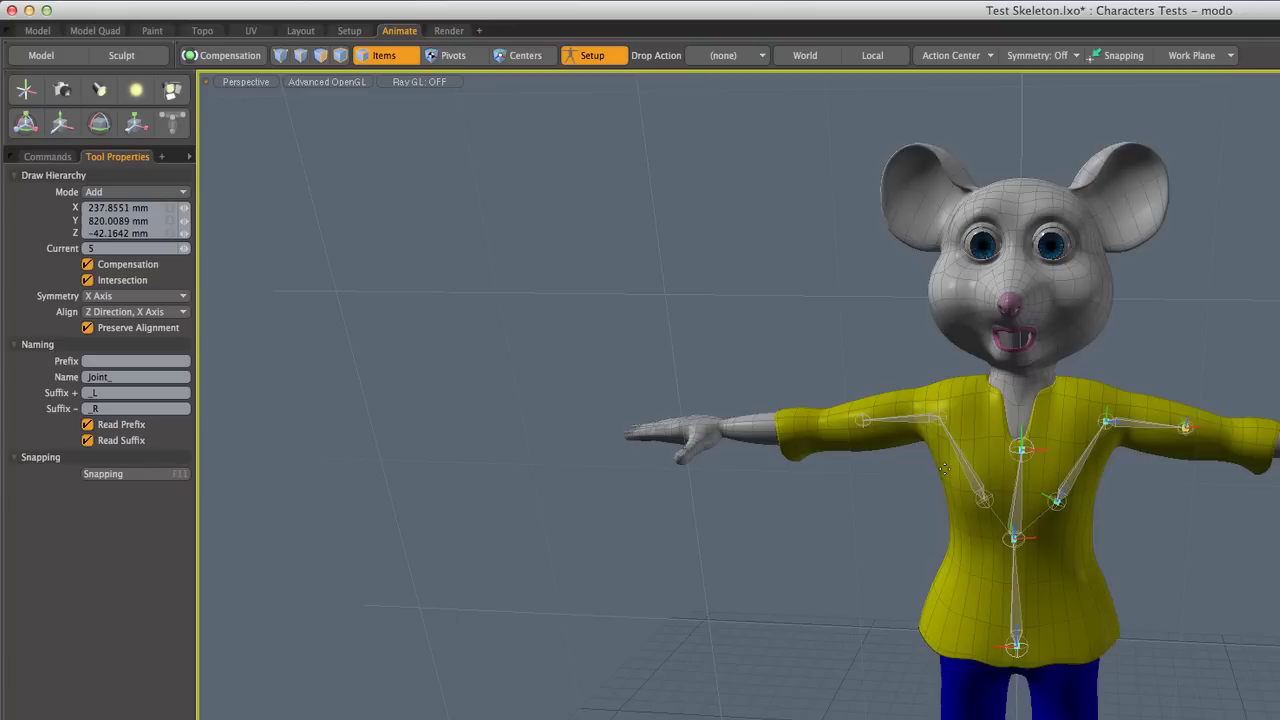
- Leave the Skeleton tool and delete the root joint together with all its child joints
key(space)
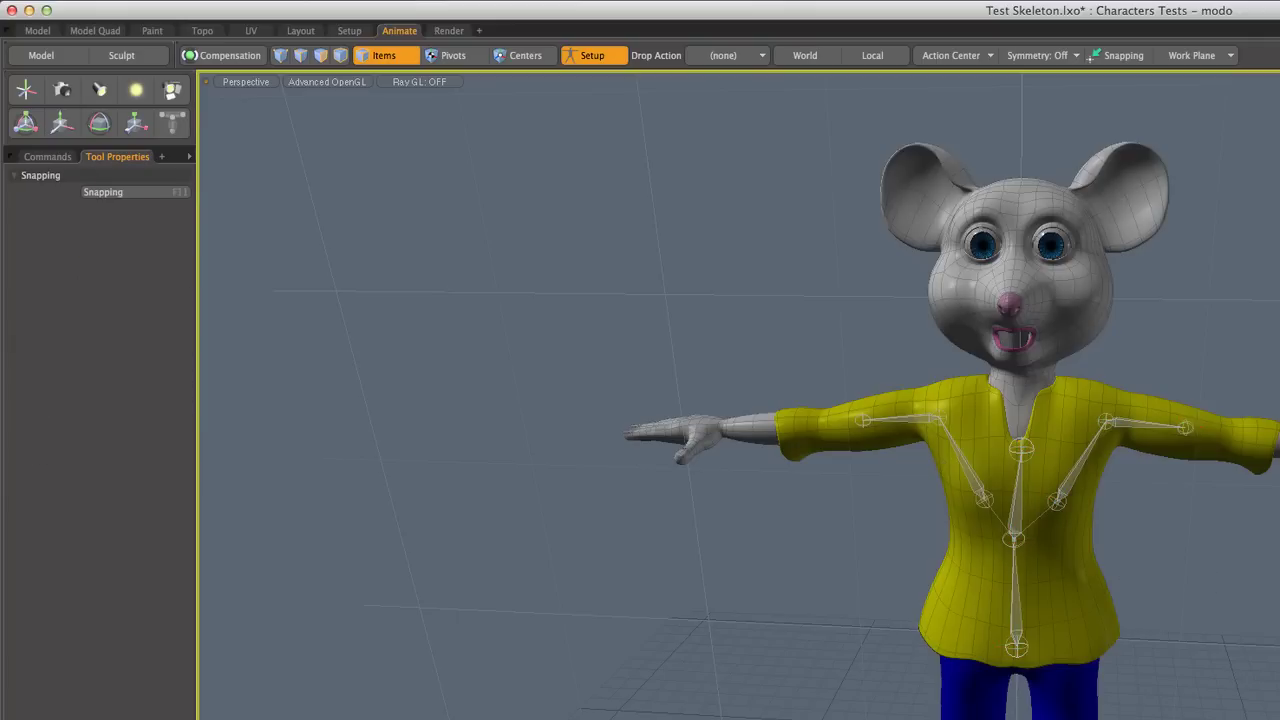
click(1016, 647)
key(Delete)
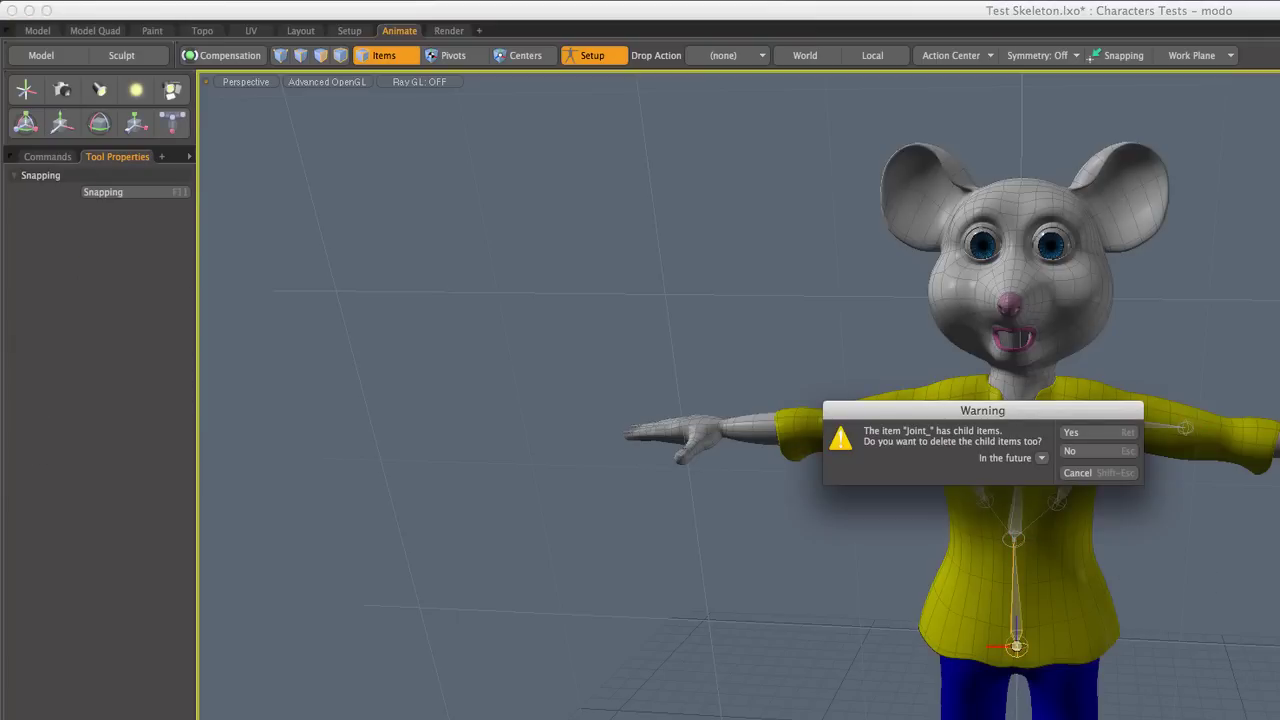
click(1097, 433)
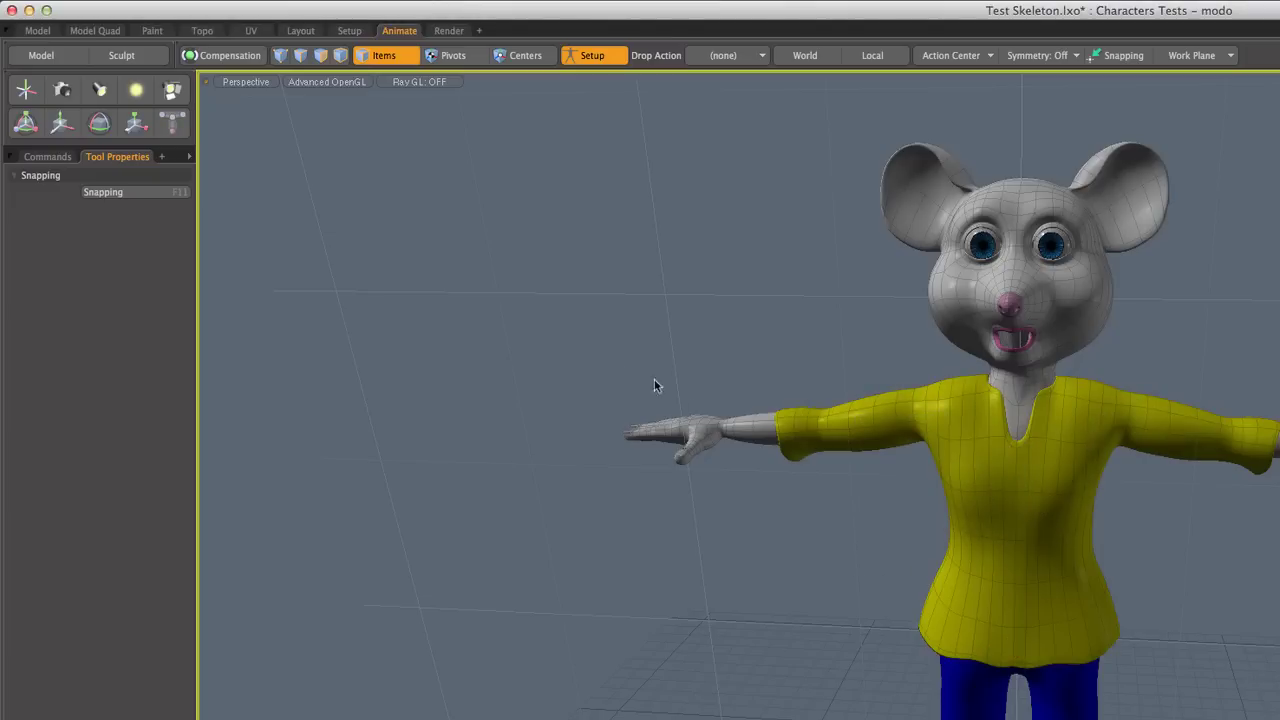
- Restart the Skeleton tool and set its Symmetry to Off
click(47, 156)
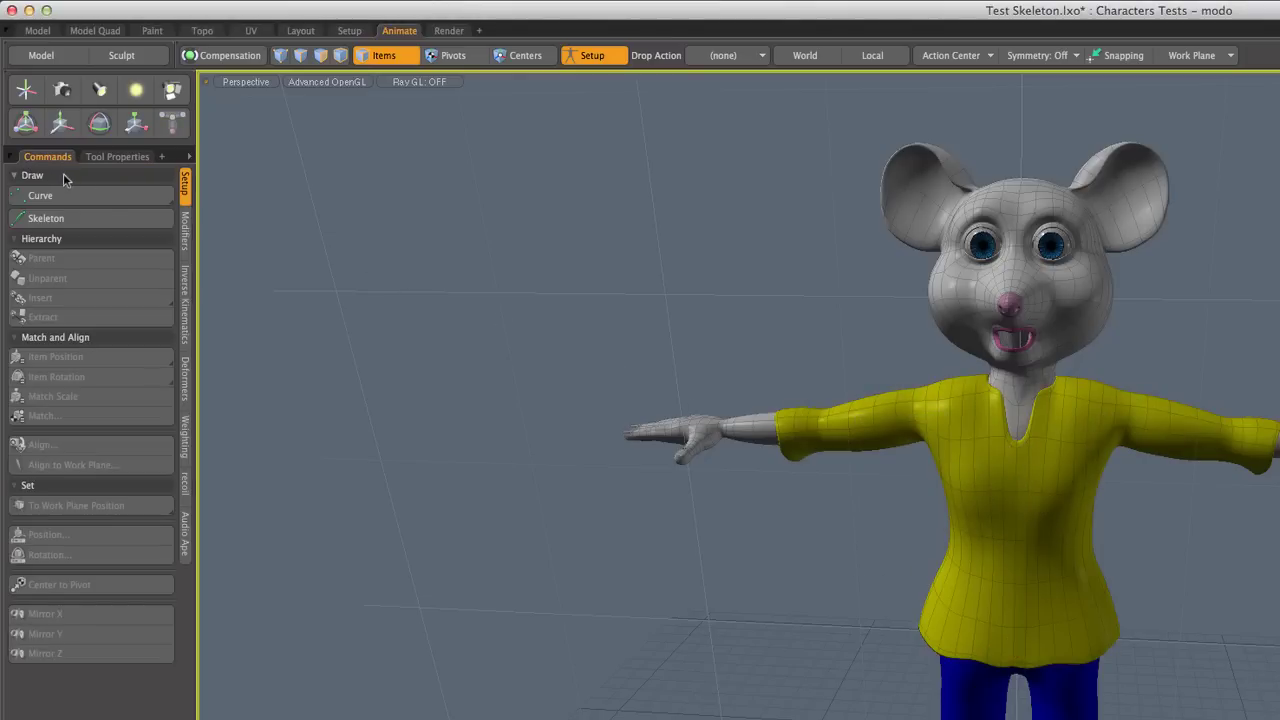
alt+drag(457, 363, 423, 374)
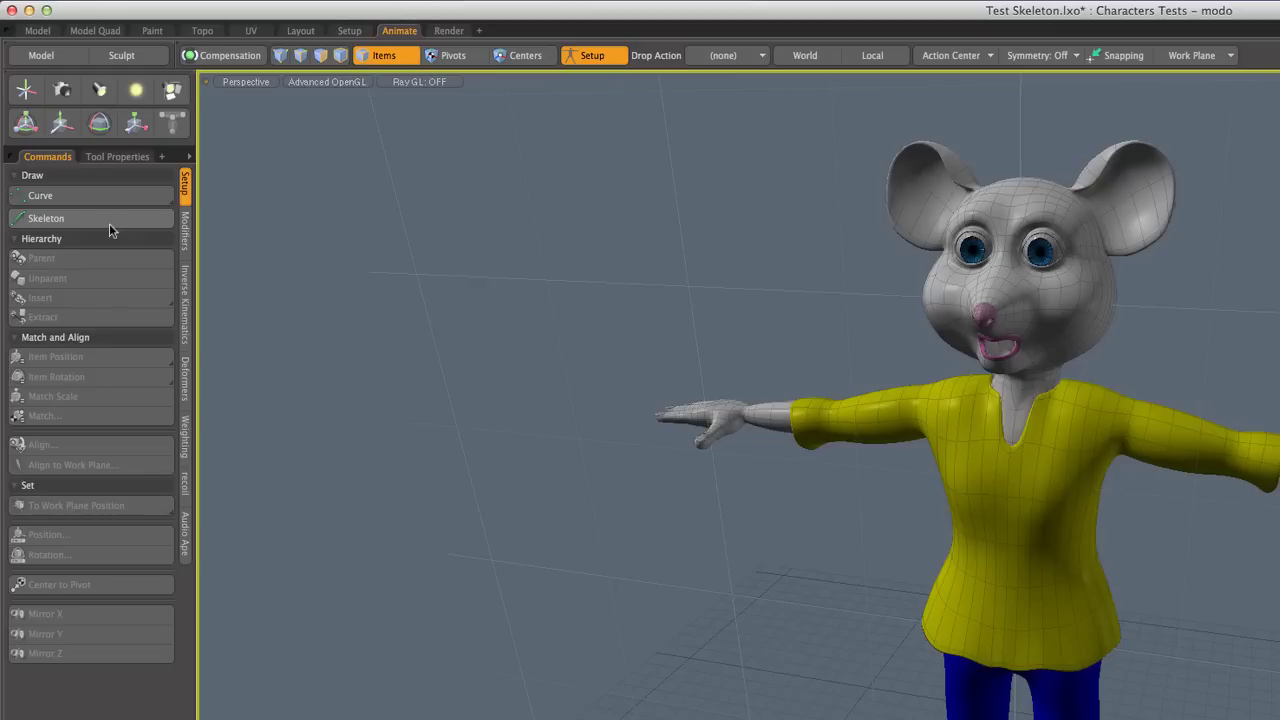
alt+drag(643, 509, 668, 501)
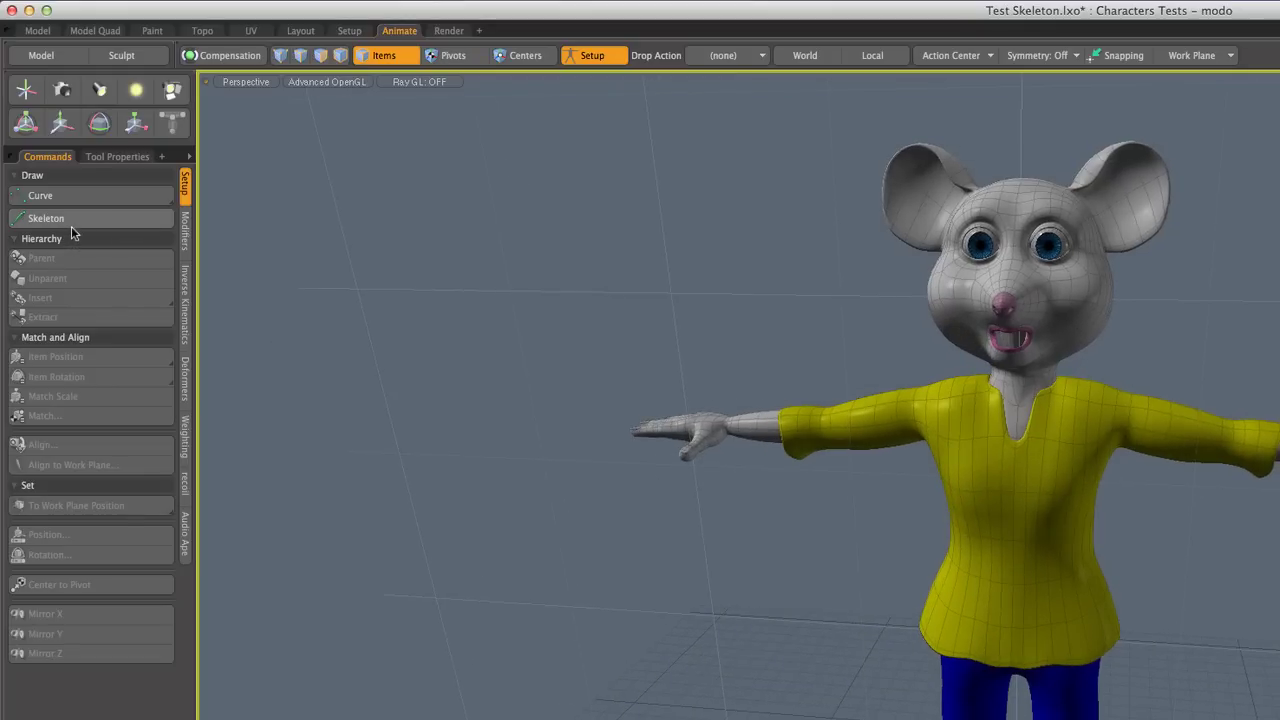
click(88, 218)
click(124, 159)
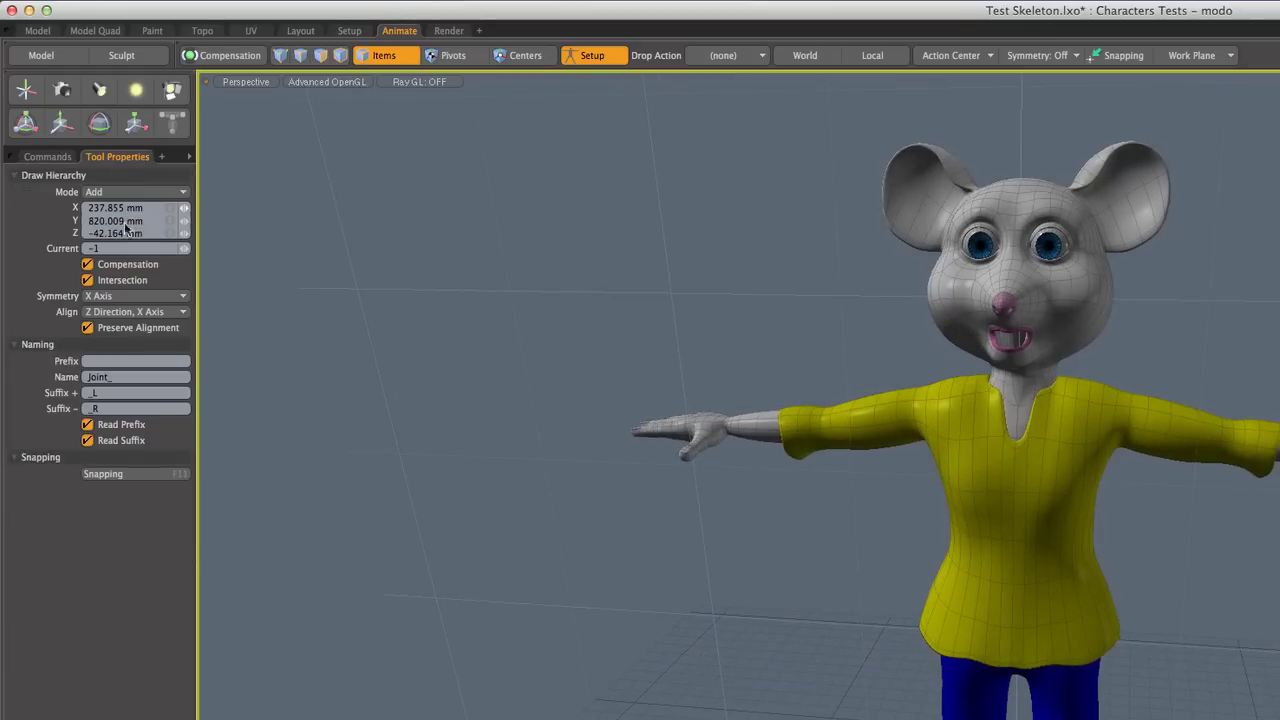
click(132, 297)
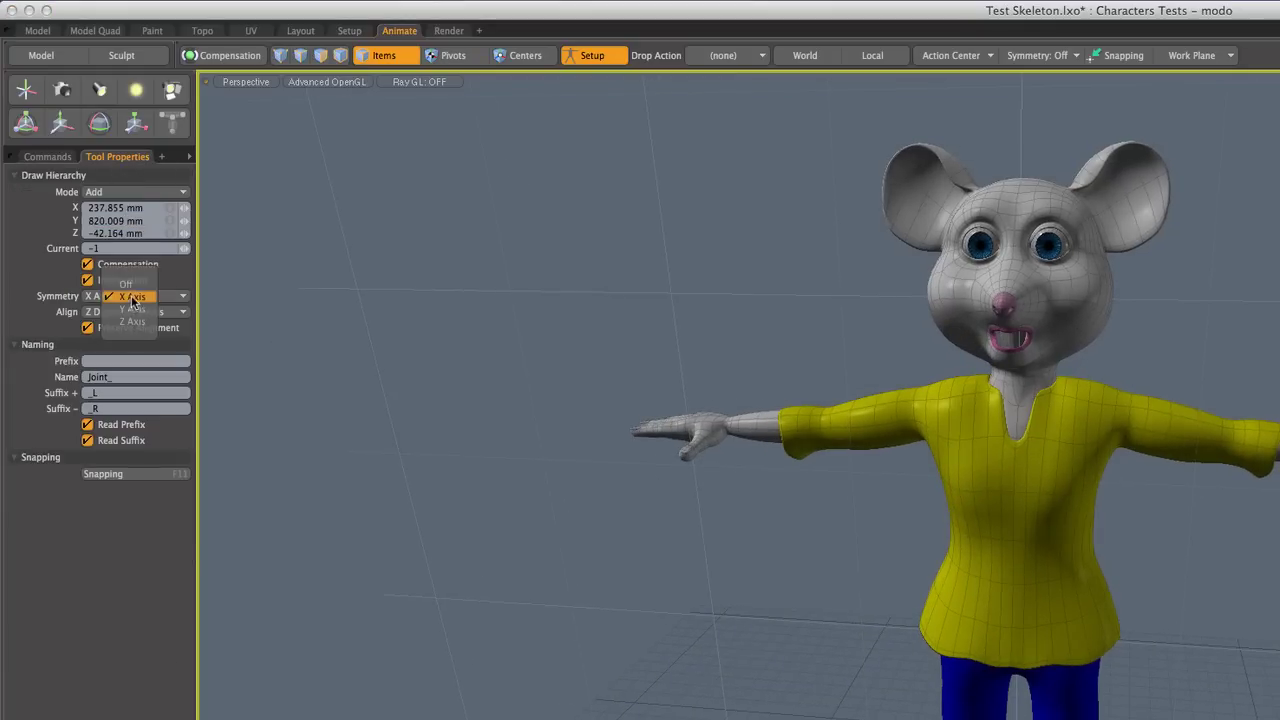
click(133, 286)
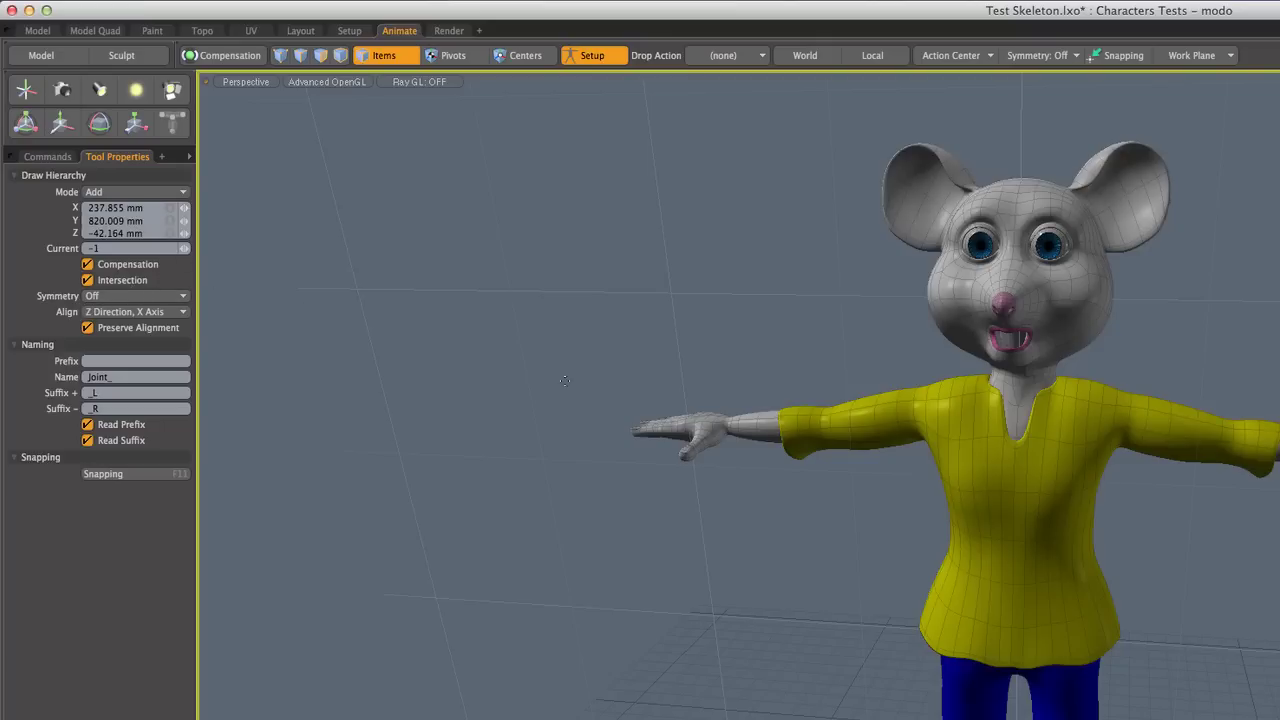
- Place the root joint near the shirt hem at about Y 500 mm and a second joint just above it at about Y 538 mm
alt+drag(954, 588, 967, 564)
click(1020, 654)
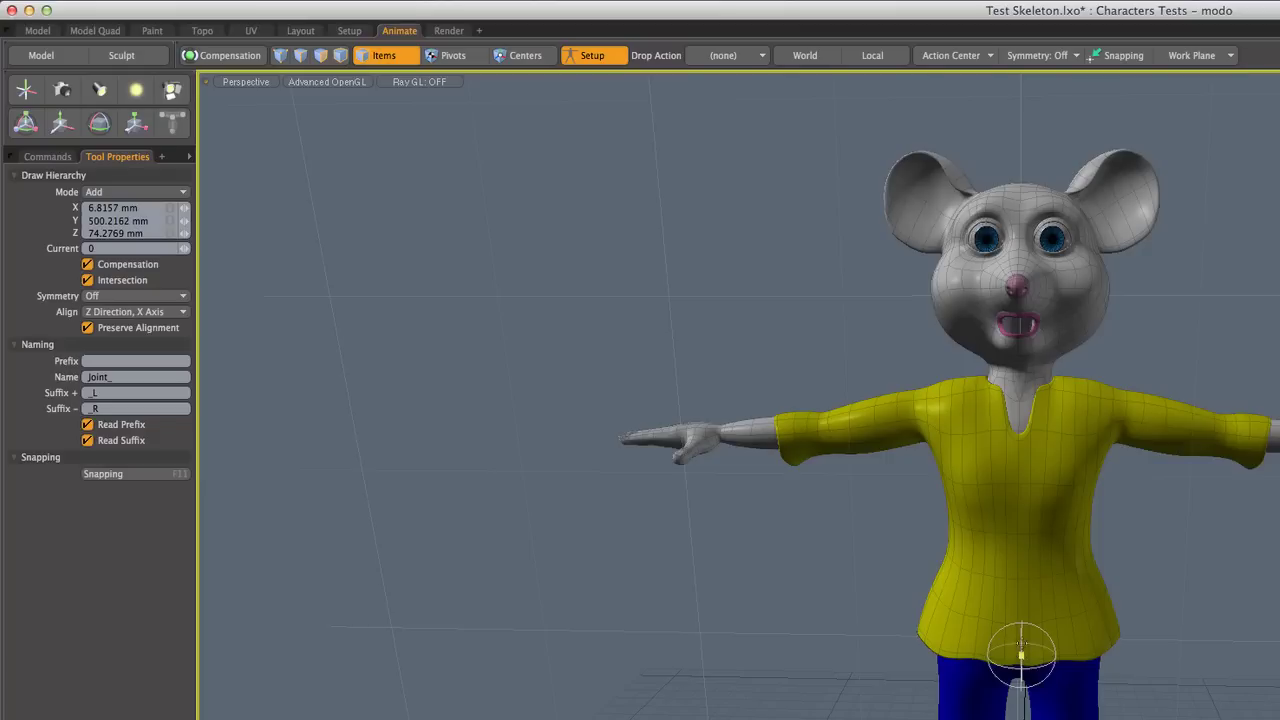
click(1019, 617)
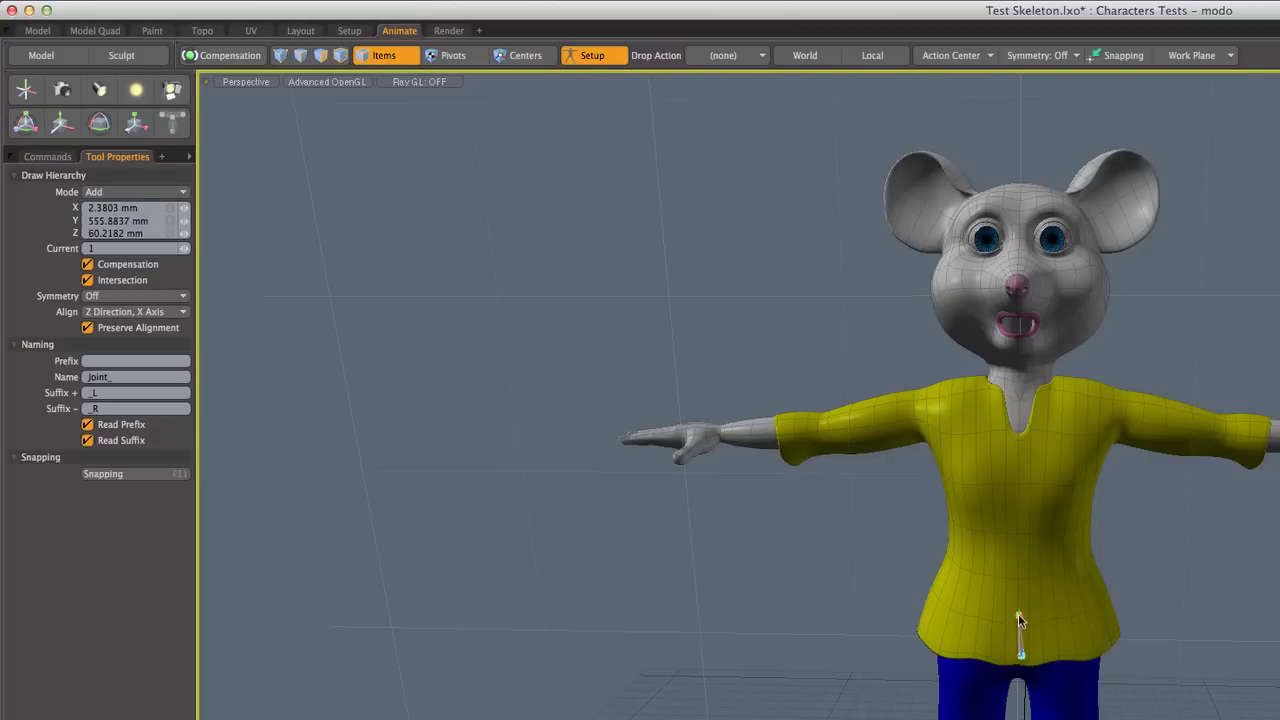
drag(1020, 619, 1021, 628)
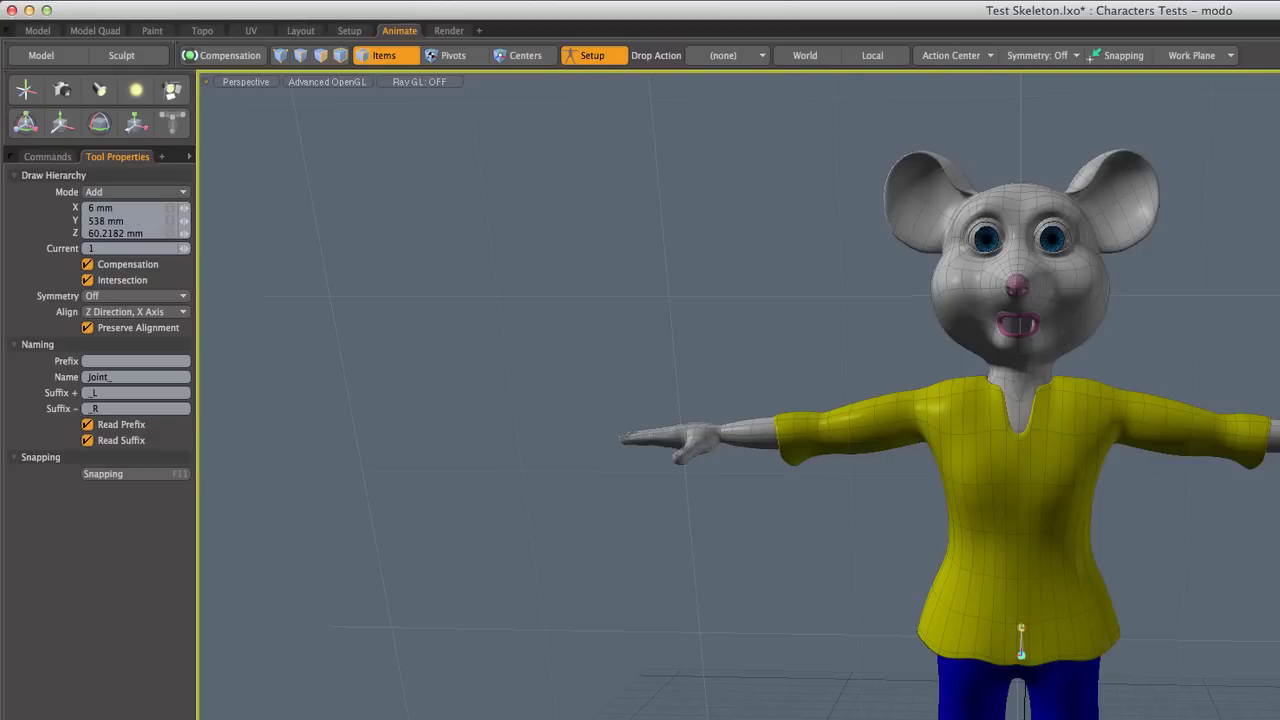
- Extend the chain upward with joints at the waist, chest, base of the neck, top of the neck and forehead
click(1018, 573)
click(1018, 490)
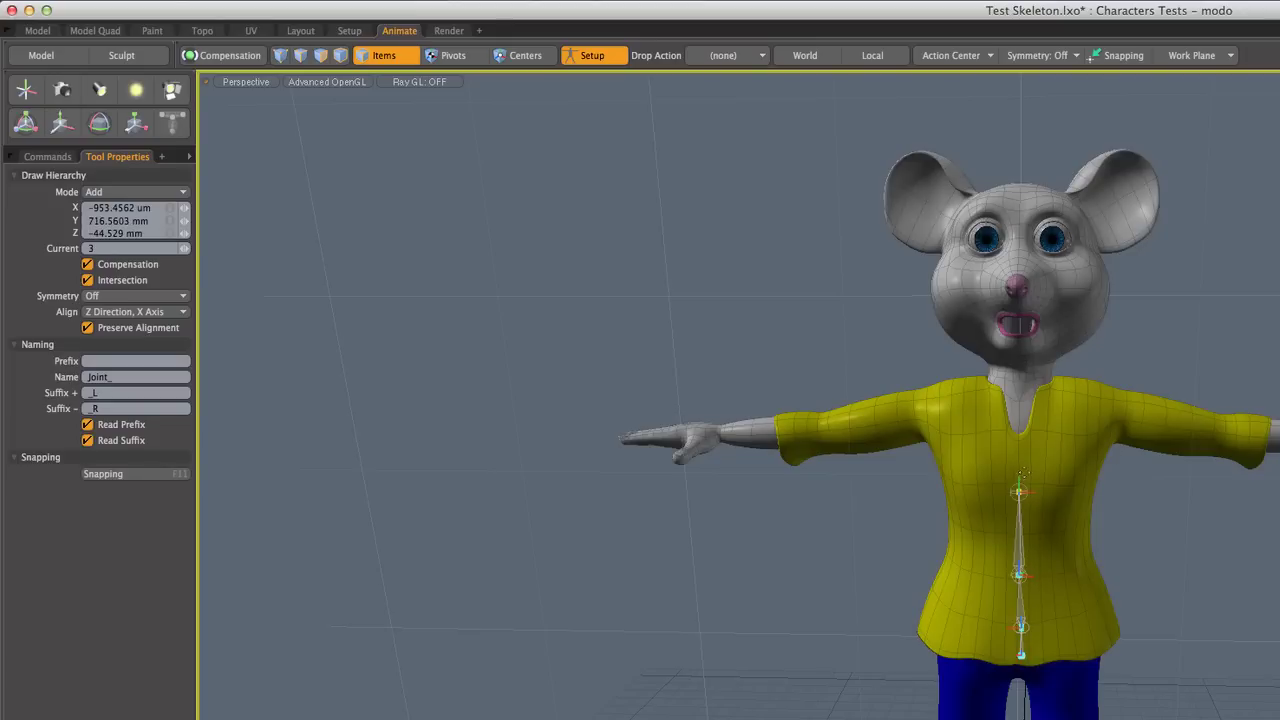
click(1020, 399)
click(1019, 363)
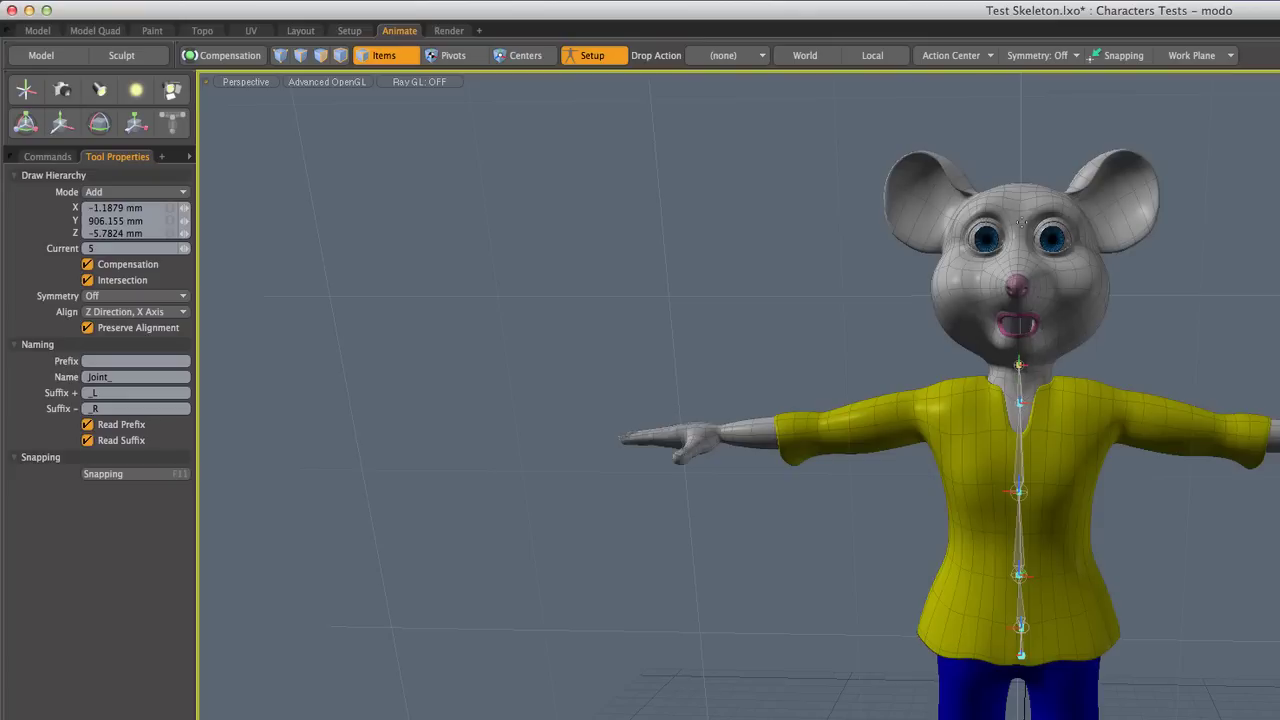
click(1019, 202)
- Move the two lowest joints and the lower spine joints back inside the torso, in line with the spine
alt+drag(1015, 208, 808, 357)
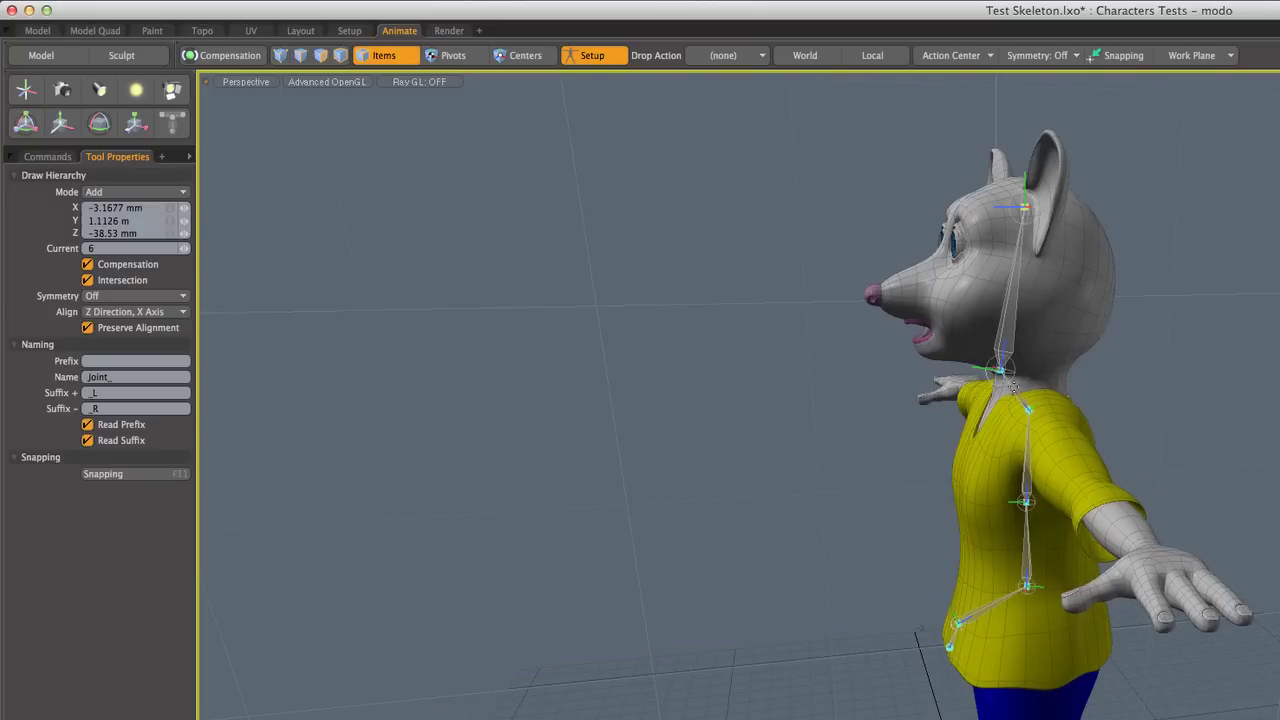
alt+drag(1026, 550, 1004, 510)
drag(957, 624, 1032, 635)
drag(950, 647, 1037, 638)
drag(1026, 587, 1041, 580)
alt+drag(1015, 512, 1061, 535)
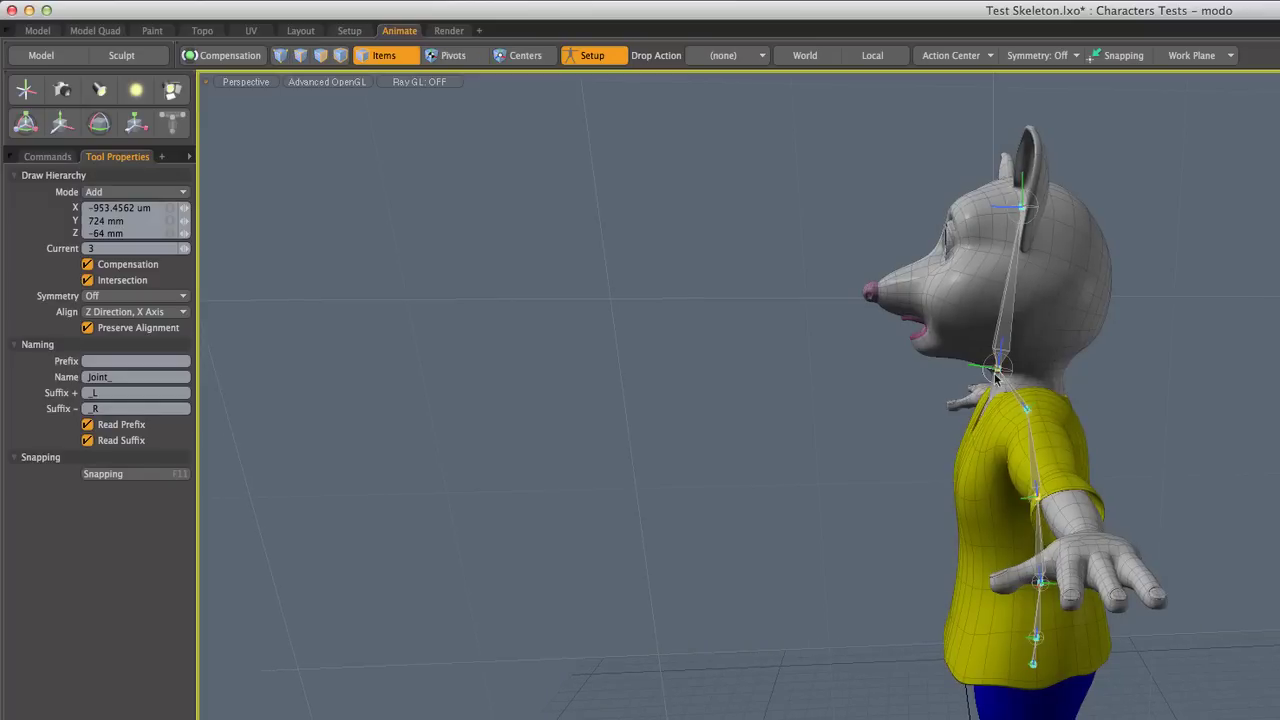
- Move the joint at the top of the neck back inside the neck and the head end joint to about Y 1.122 m, Z -38 mm
click(997, 370)
drag(998, 370, 1030, 376)
drag(1026, 212, 1022, 198)
alt+drag(975, 265, 1203, 283)
- Set the X position of the second-lowest joint to 0 to centre it on the body
mouse_move(1070, 615)
ctrl+alt+mouse_down()
mouse_move(1129, 591)
mouse_move(1049, 600)
mouse_move(1060, 599)
ctrl+alt+mouse_up()
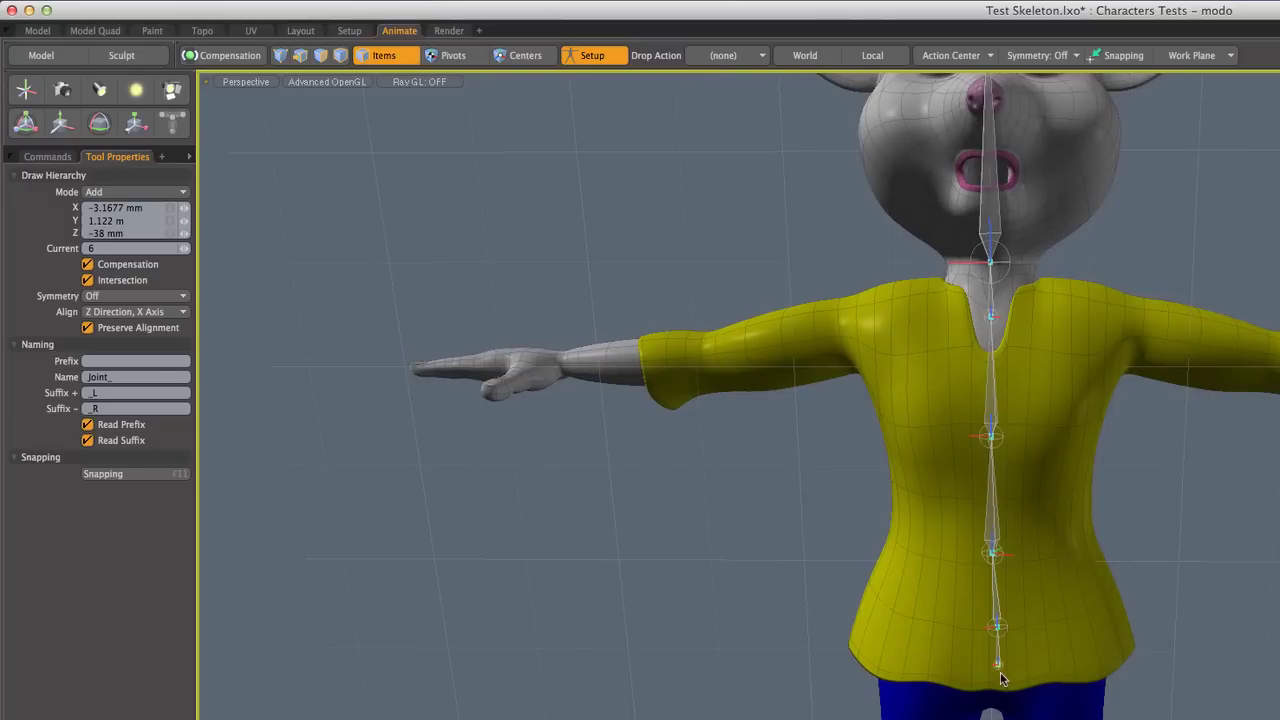
key(ctrl+space)
click(1046, 691)
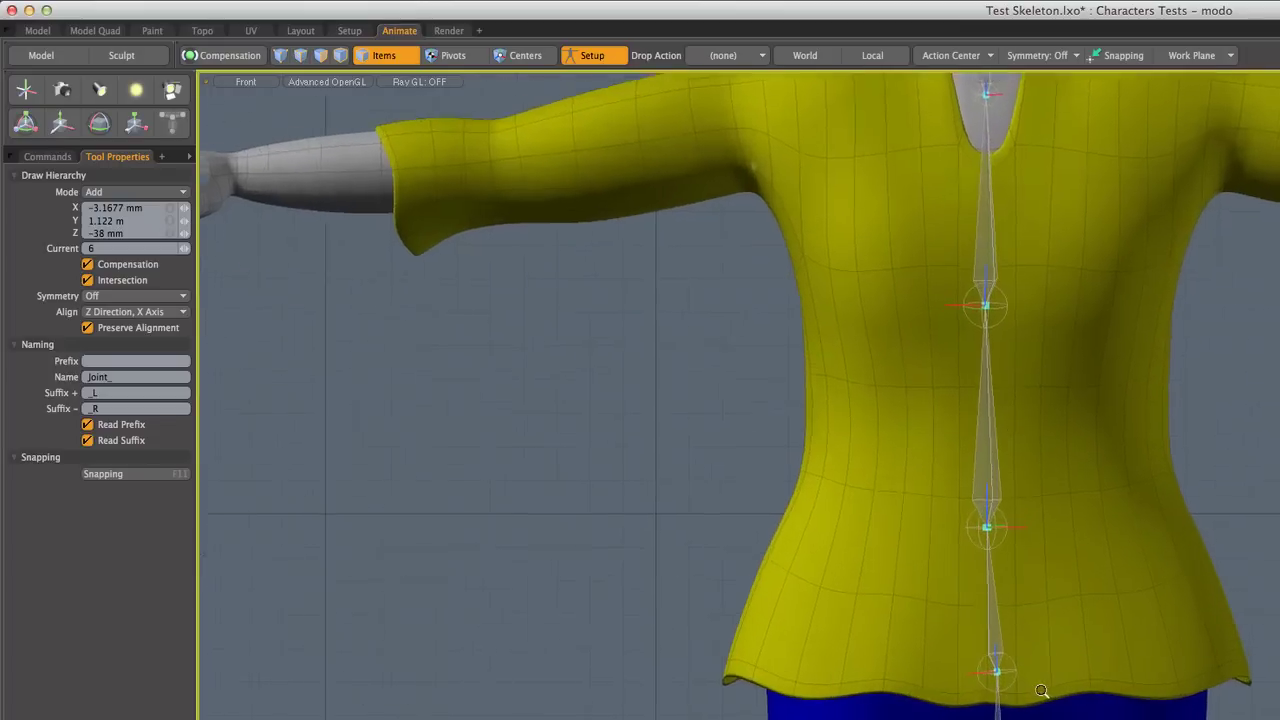
scroll(1045, 690, up, 2)
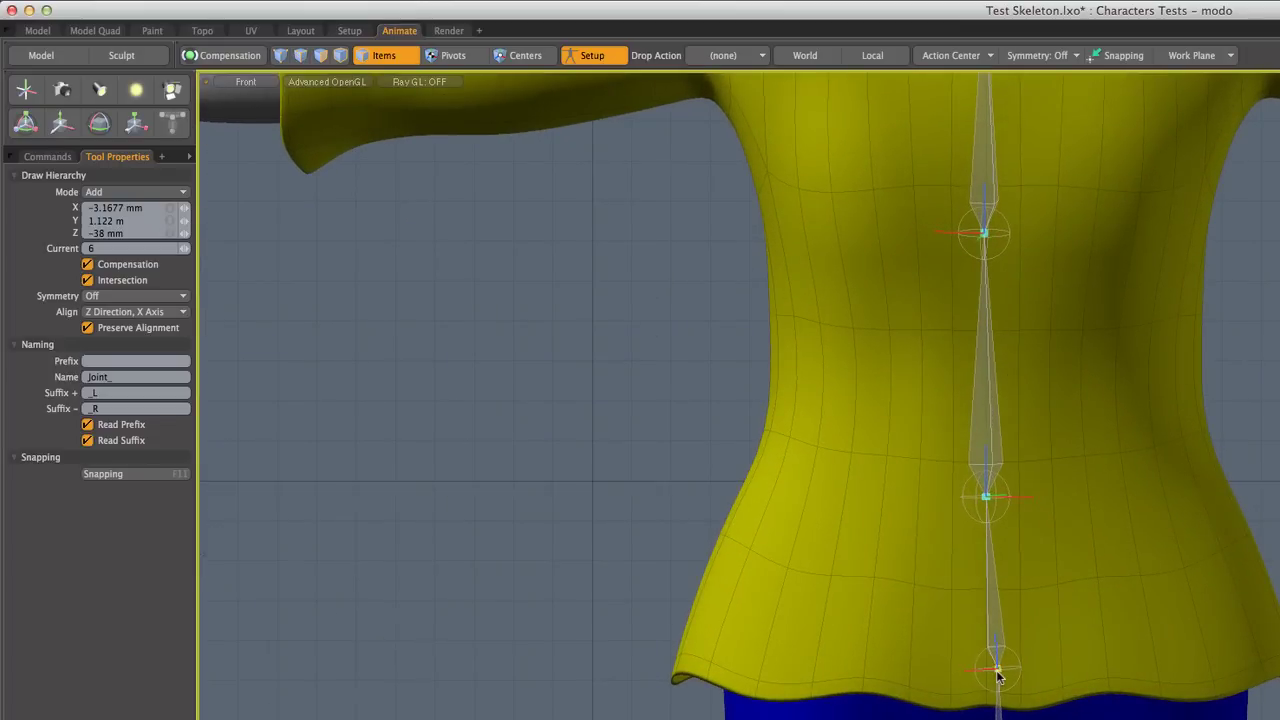
click(997, 672)
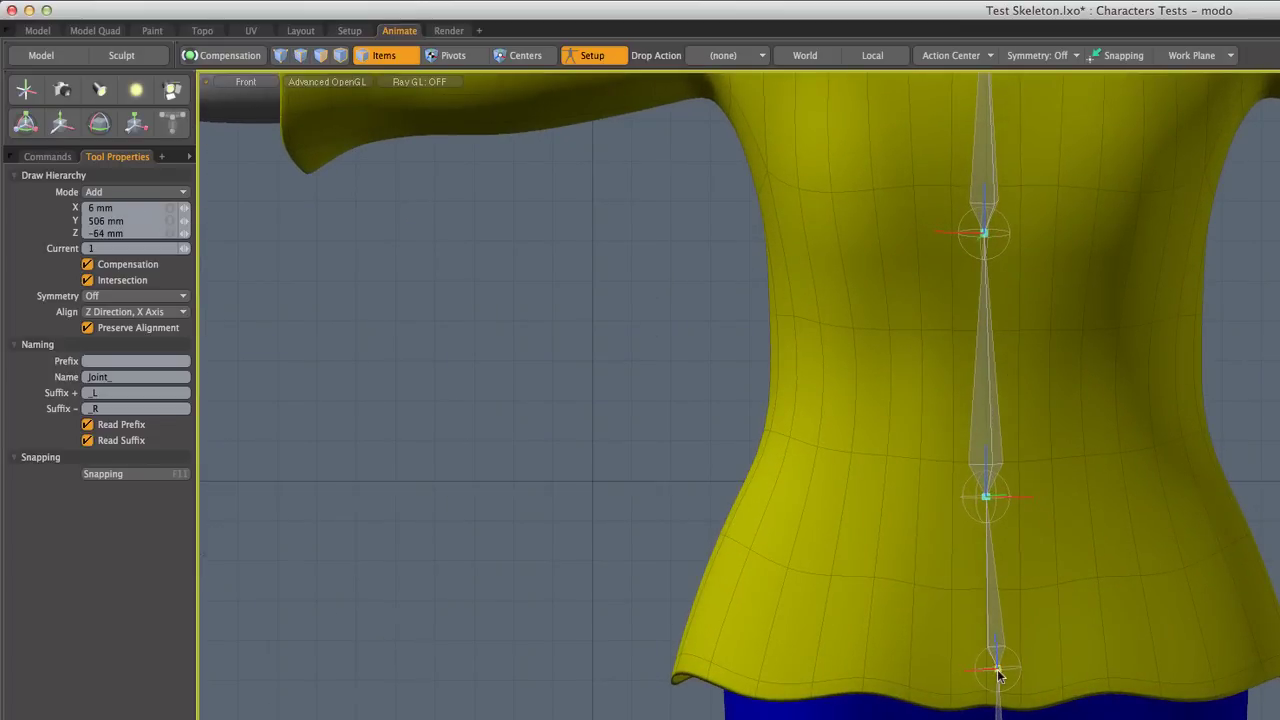
click(104, 208)
text(0)
key(Tab)
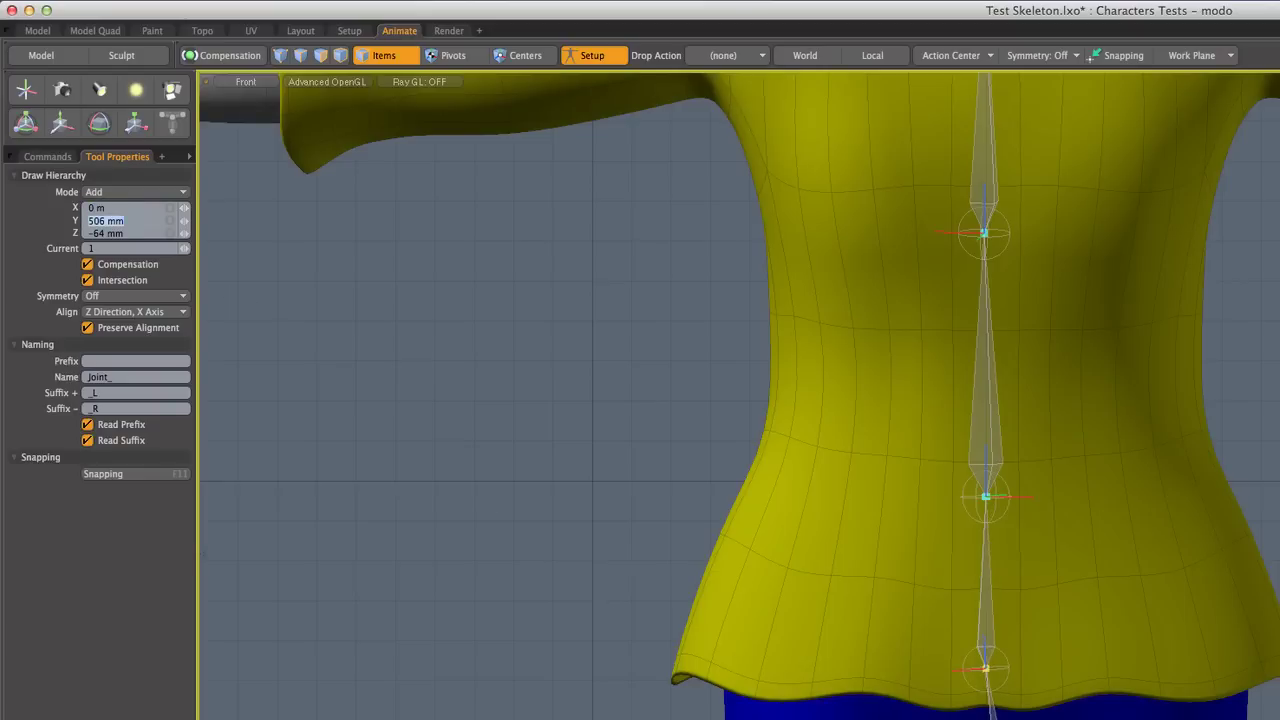
- Set the X position of the waist joint and the chest joint to 0 so they sit on the body's centre
key(Return)
click(128, 208)
text(0)
key(Tab)
click(985, 497)
click(115, 208)
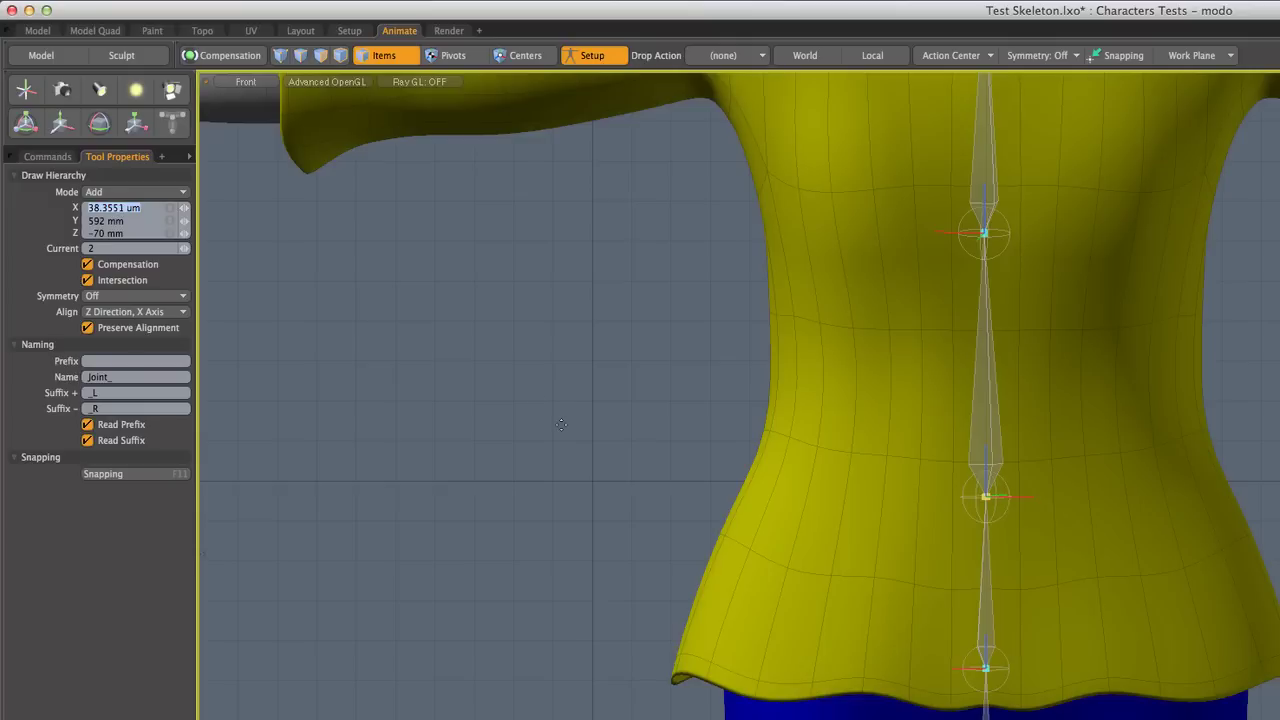
text(0)
key(Tab)
click(986, 236)
click(140, 208)
text(0)
key(Return)
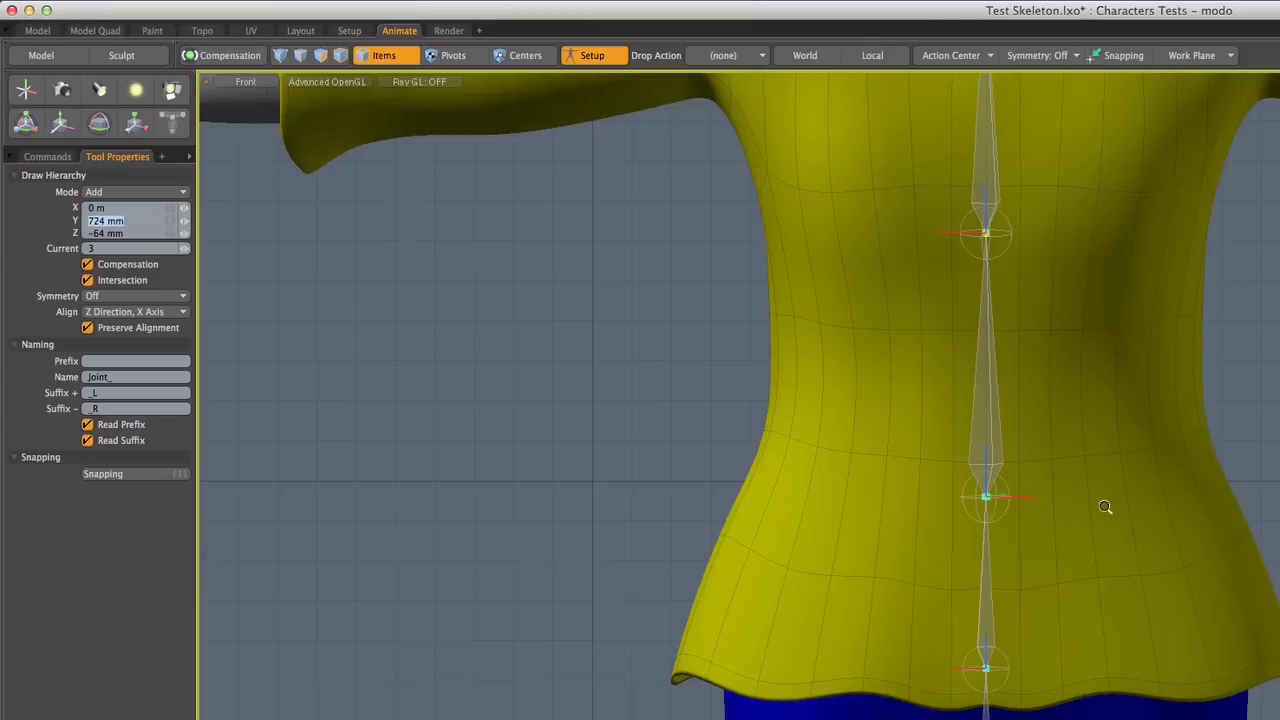
- Align the joints at the base of the neck, top of the neck and forehead with the body's centre line
scroll(1097, 506, down, 2)
scroll(1110, 506, down, 1)
alt+drag(1114, 406, 1058, 570)
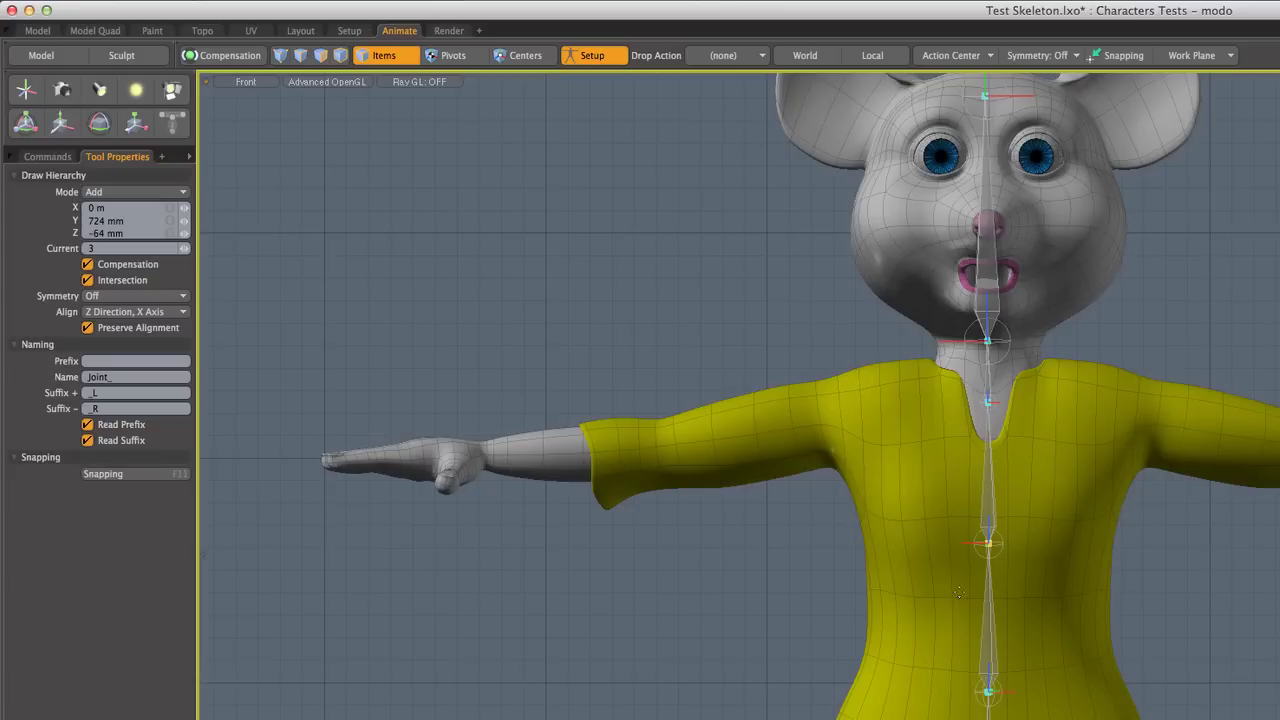
key(alt)
ctrl+alt+drag(1019, 412, 1060, 457)
drag(977, 476, 973, 453)
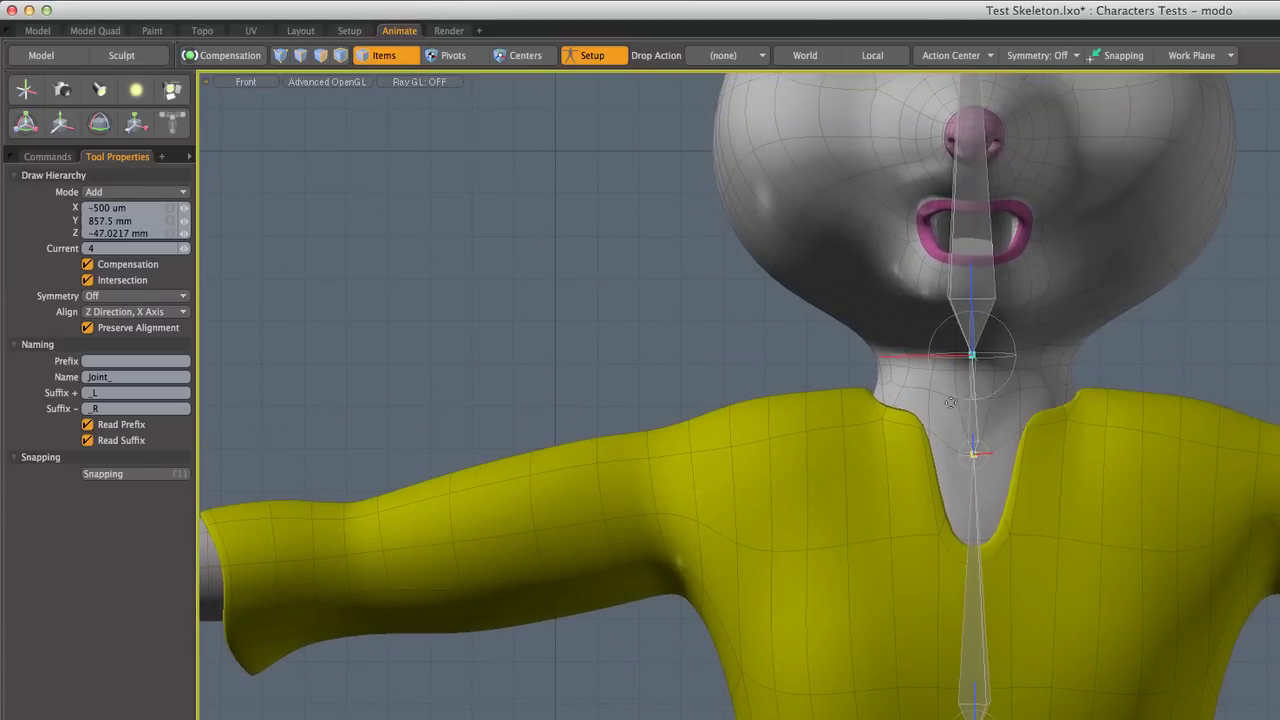
ctrl+alt+drag(987, 348, 1081, 334)
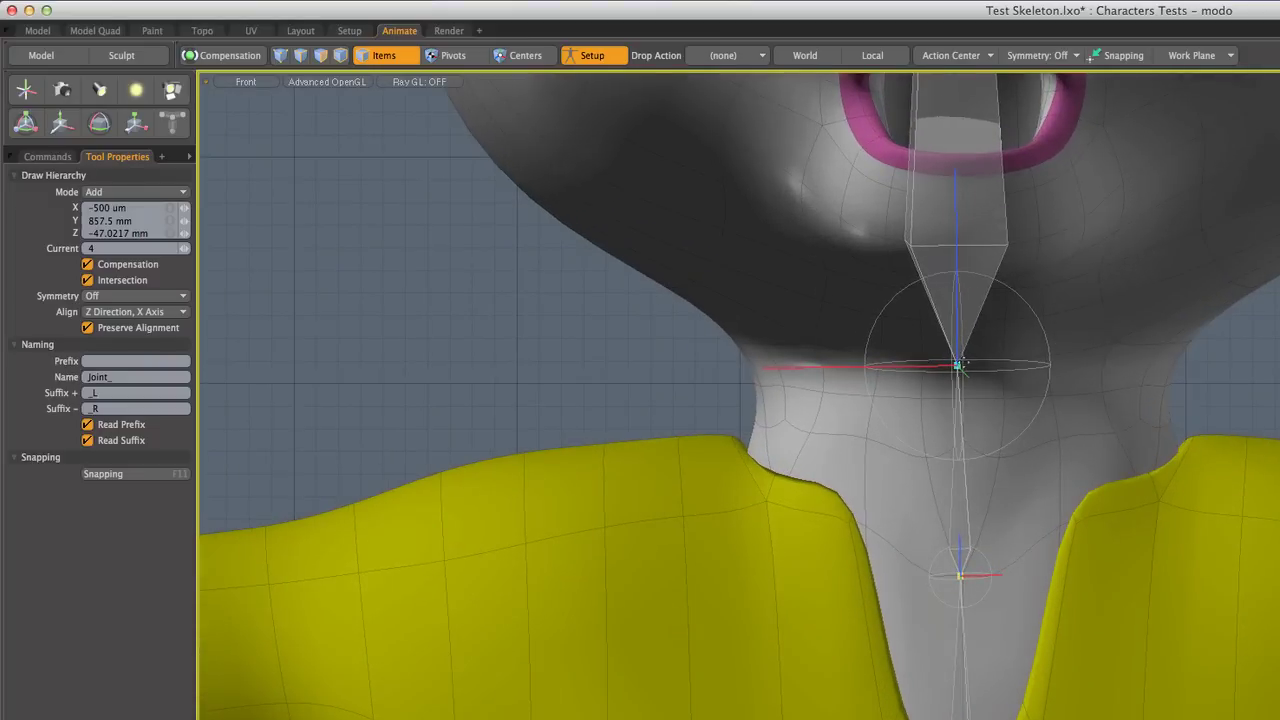
drag(963, 366, 968, 368)
ctrl+alt+drag(1076, 349, 980, 358)
alt+shift+drag(1095, 279, 1063, 572)
drag(984, 187, 990, 185)
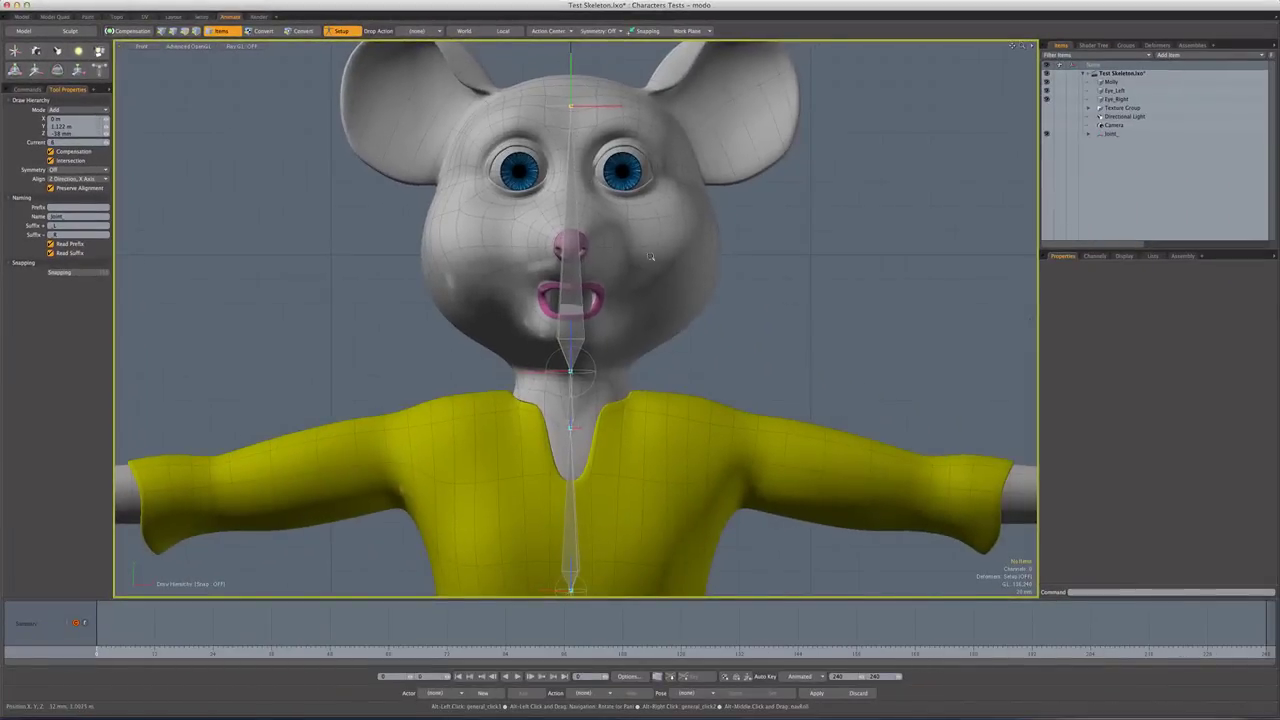
- Switch to the Perspective view, leave the Skeleton tool and examine the joint chain around the body
ctrl+alt+drag(1125, 437, 1048, 414)
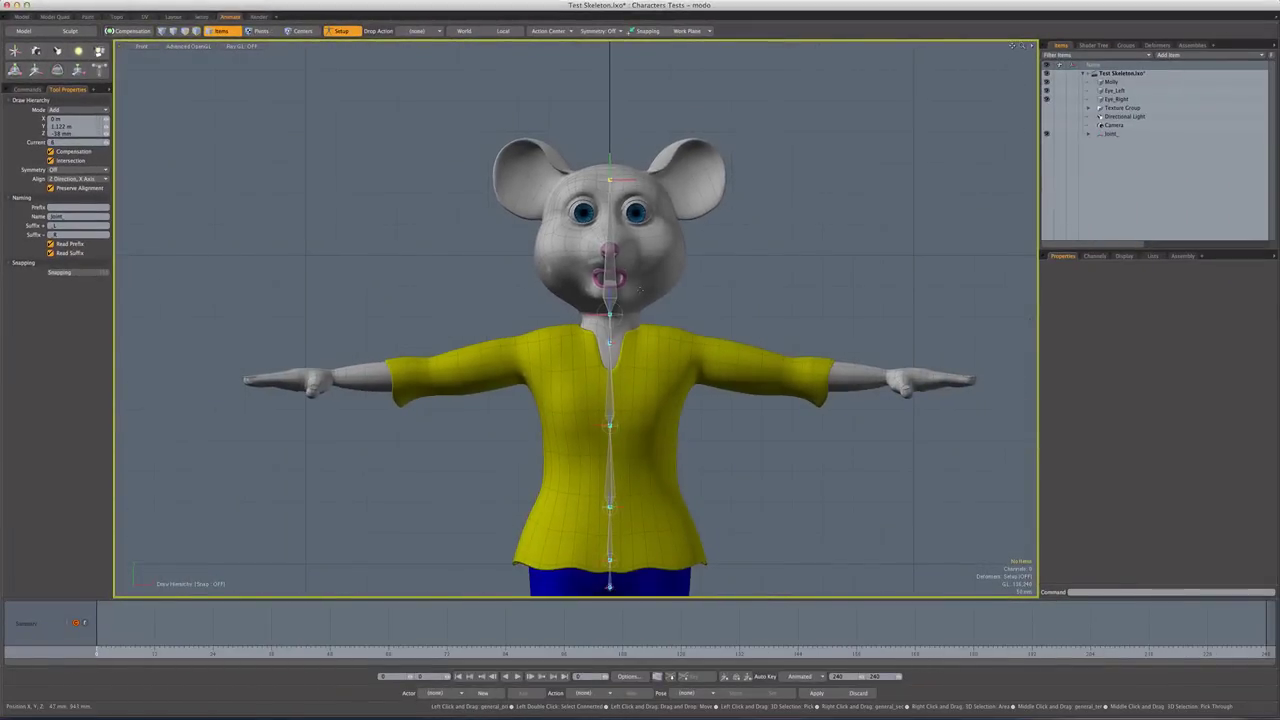
key(ctrl+space)
click(659, 286)
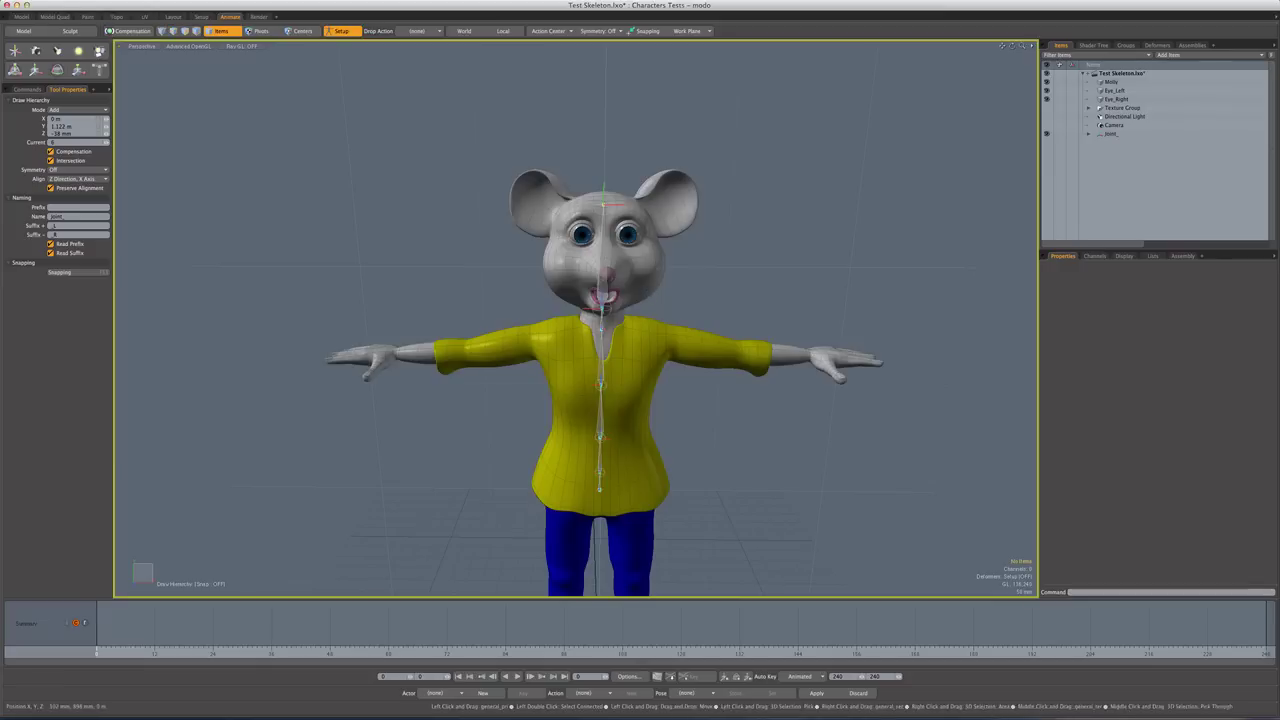
alt+drag(659, 288, 582, 353)
alt+drag(620, 300, 597, 318)
key(space)
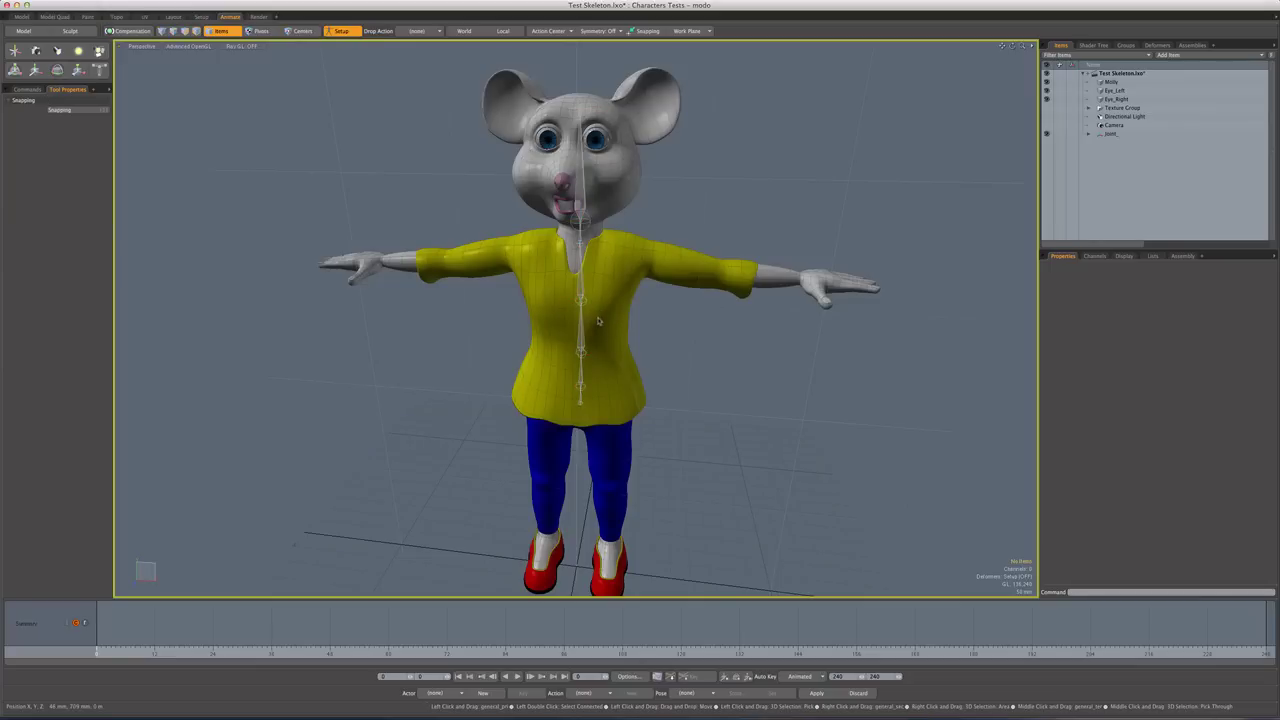
mouse_move(598, 316)
alt+mouse_down()
mouse_move(470, 309)
mouse_move(568, 306)
alt+mouse_up()
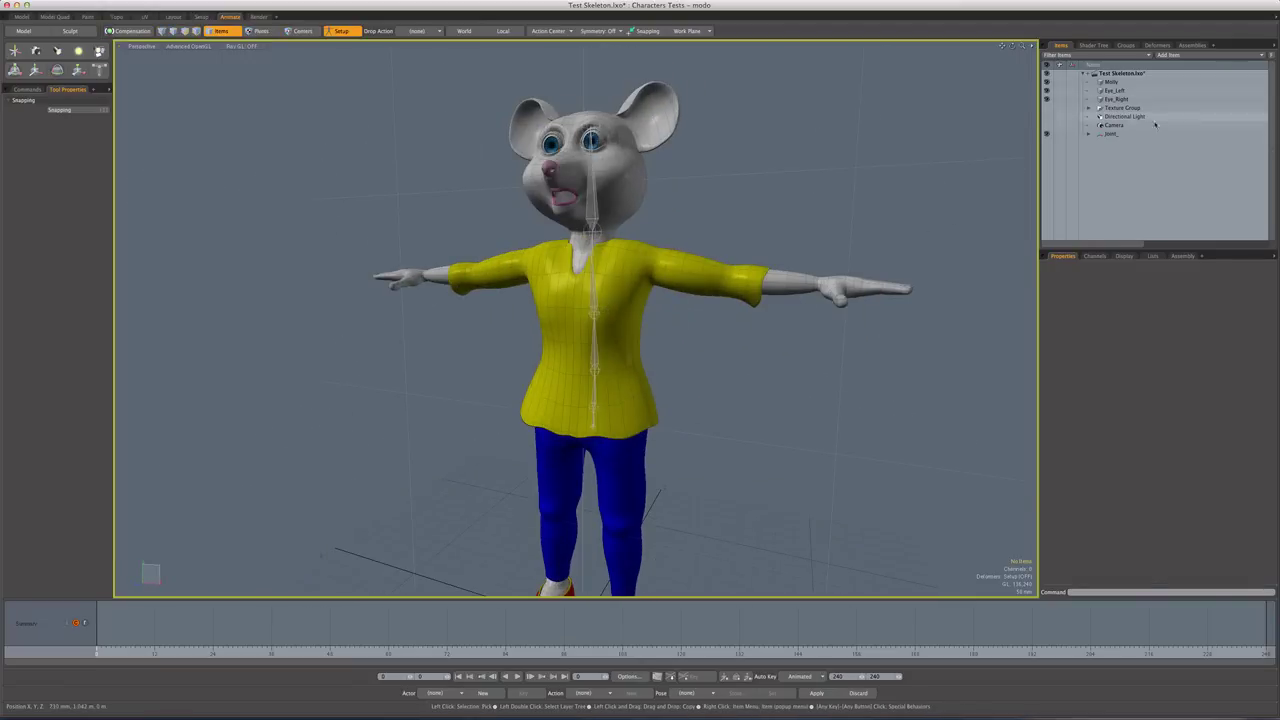
- Select the whole joint hierarchy and examine the spine and neck joints from several angles, ending with nothing selected
click(1108, 134)
alt+drag(789, 349, 626, 394)
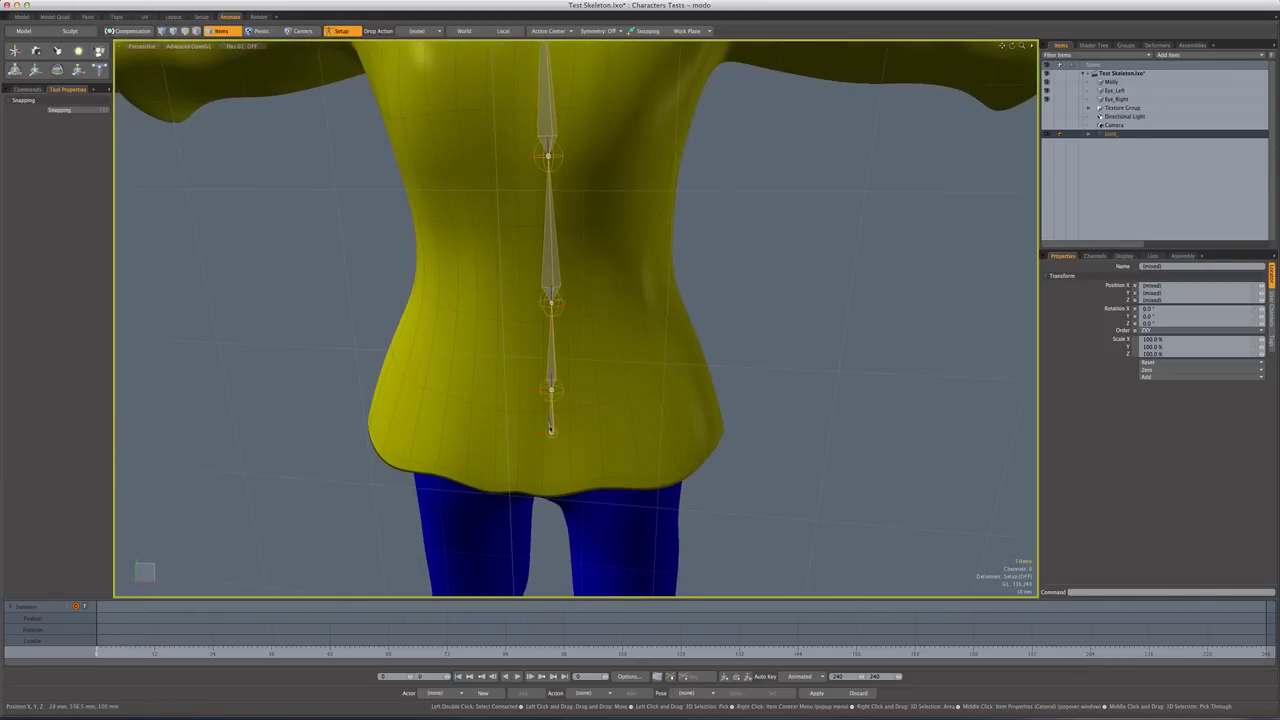
alt+drag(552, 436, 651, 457)
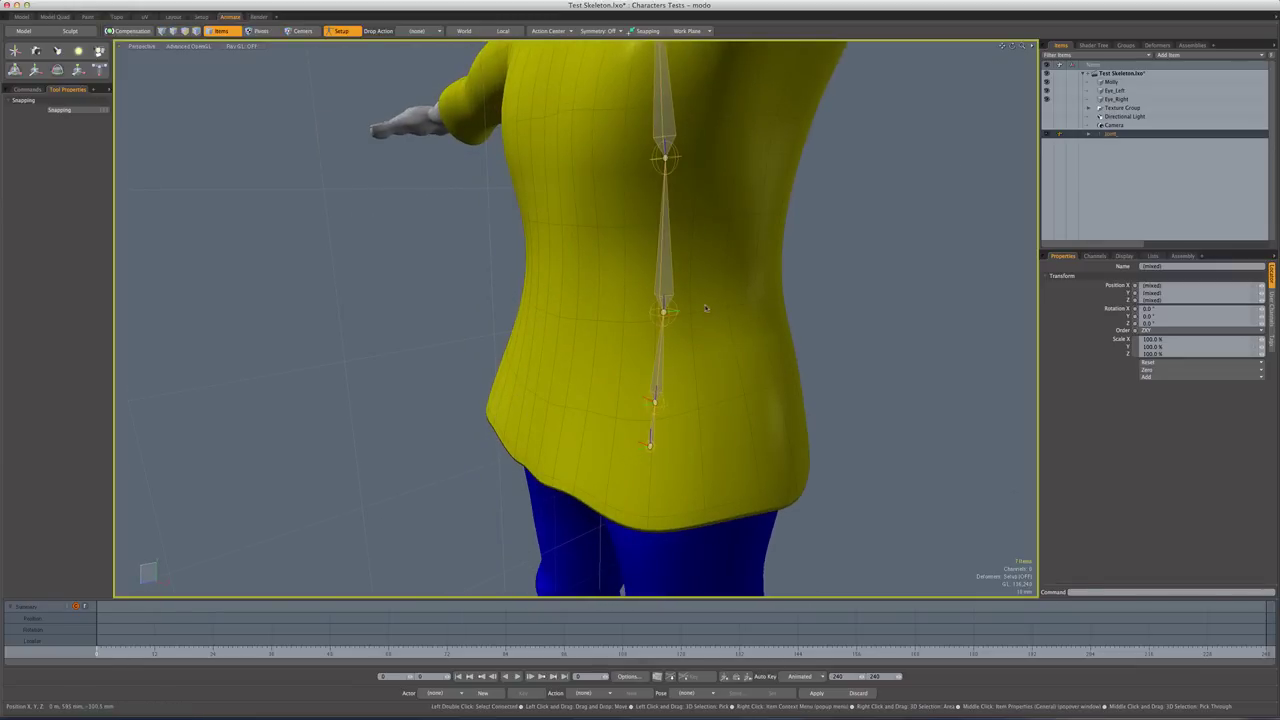
alt+drag(706, 309, 640, 318)
alt+shift+drag(705, 274, 692, 363)
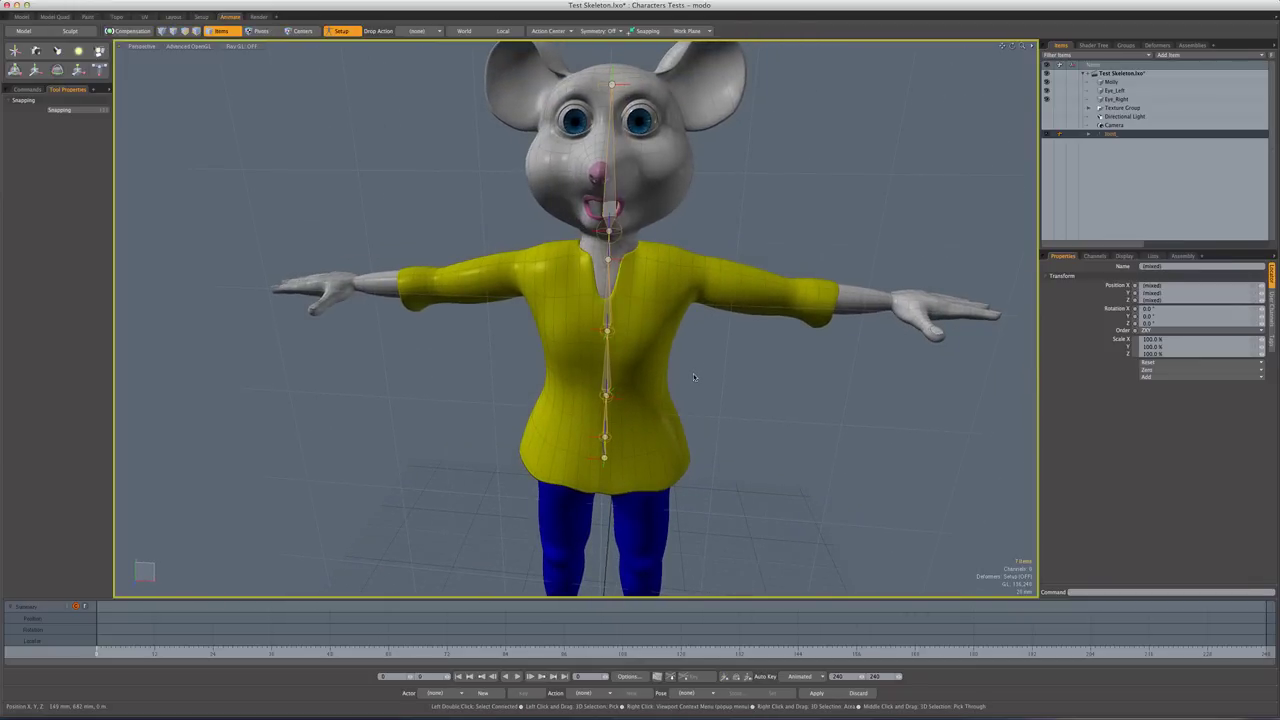
click(694, 376)
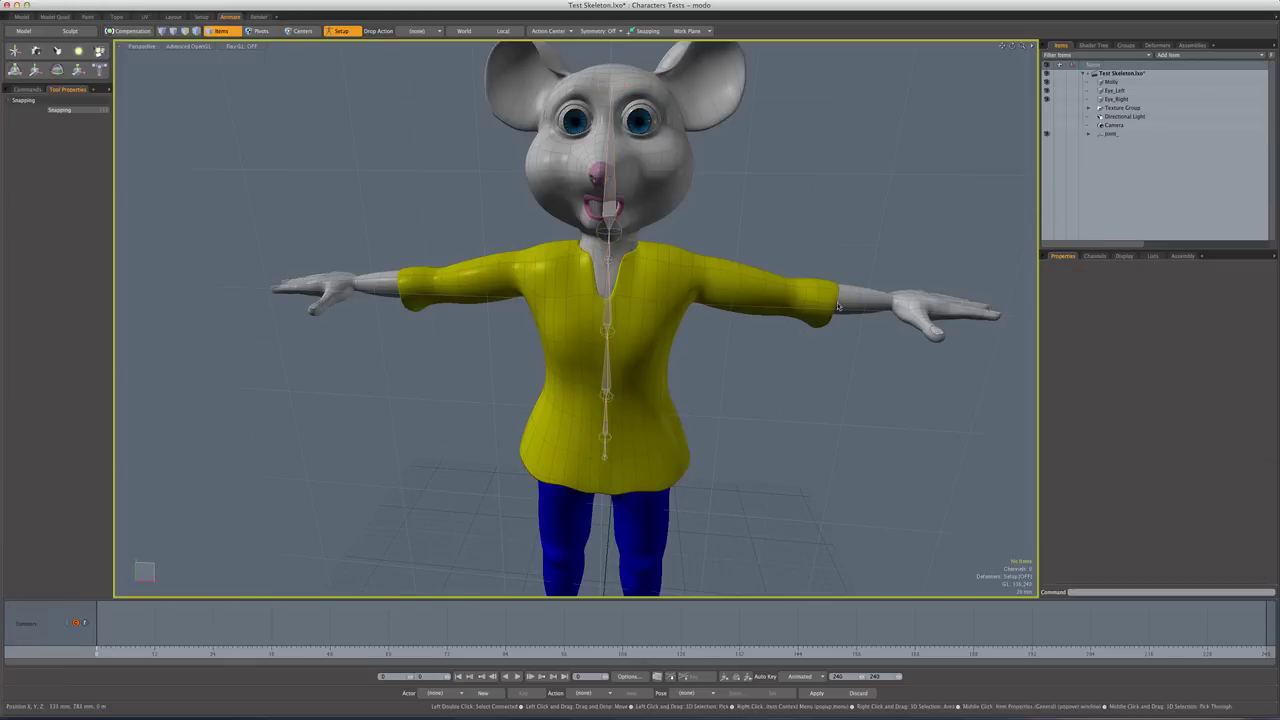
- With the Skeleton tool, shift the waist joint sideways and the chest joint the opposite way to X -42 mm, then leave the tool
click(1108, 134)
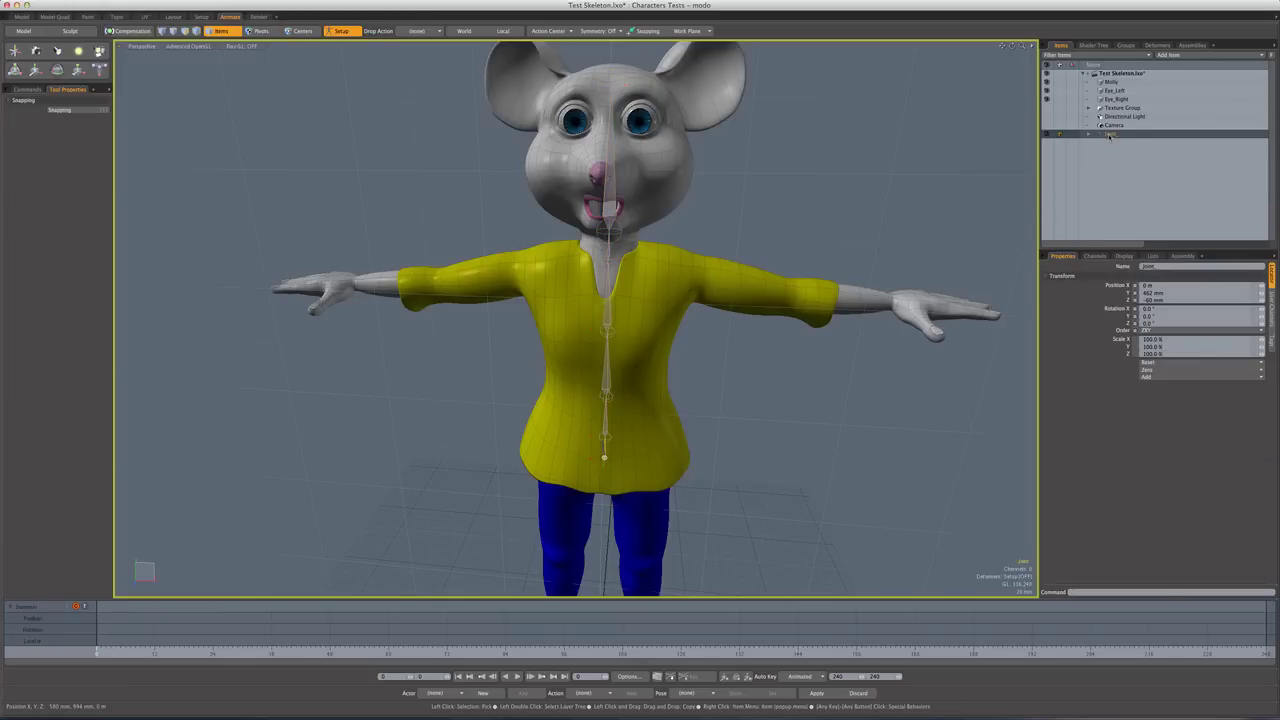
click(28, 89)
click(45, 123)
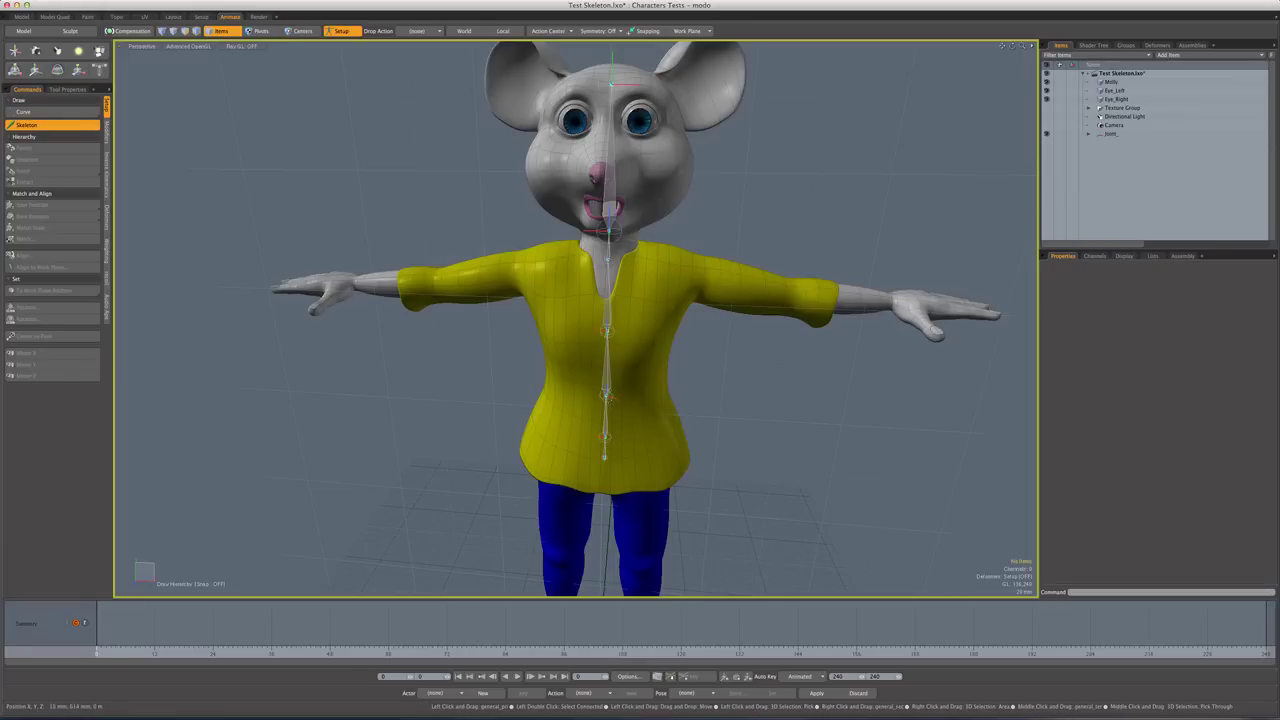
drag(606, 397, 625, 393)
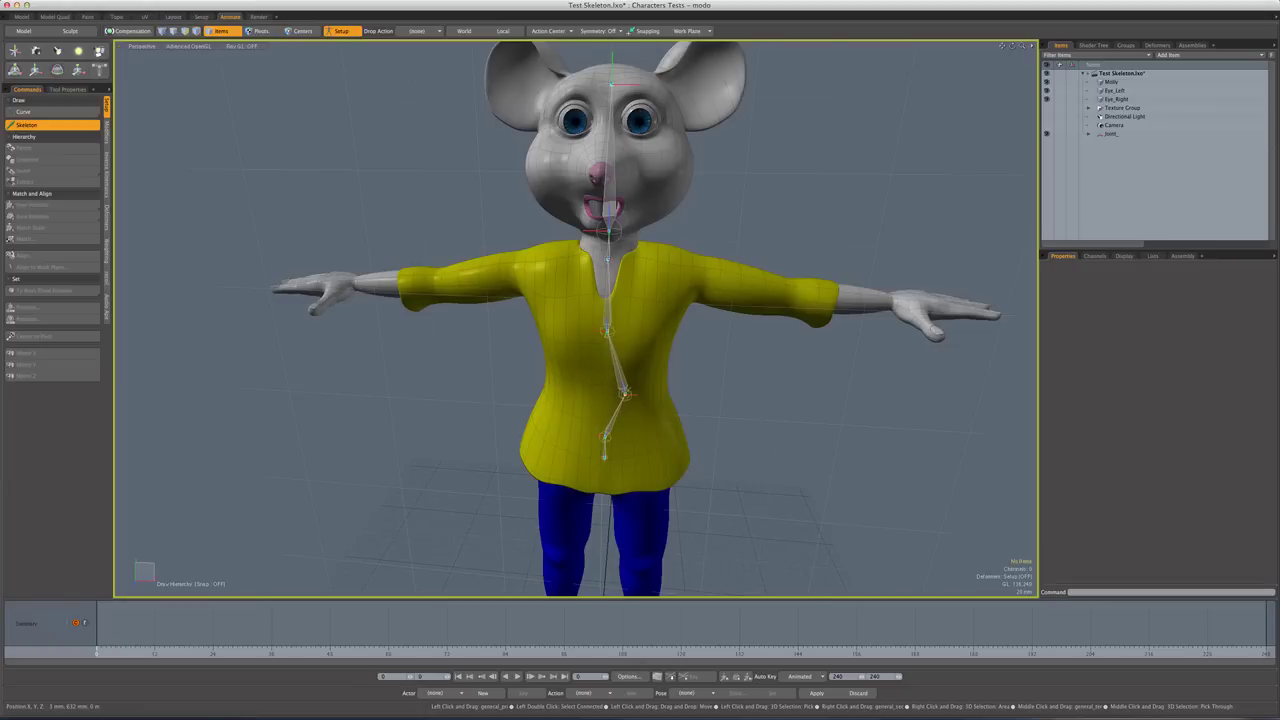
drag(607, 332, 585, 325)
alt+drag(672, 385, 630, 385)
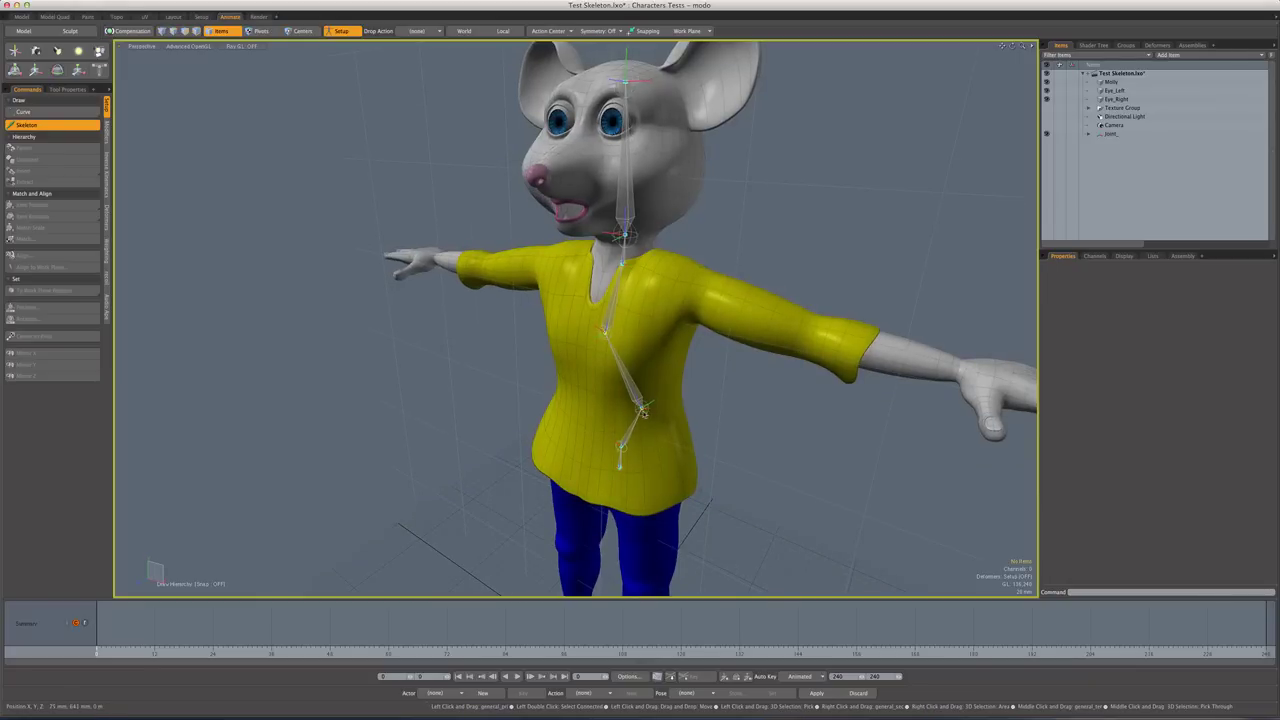
alt+drag(643, 410, 625, 378)
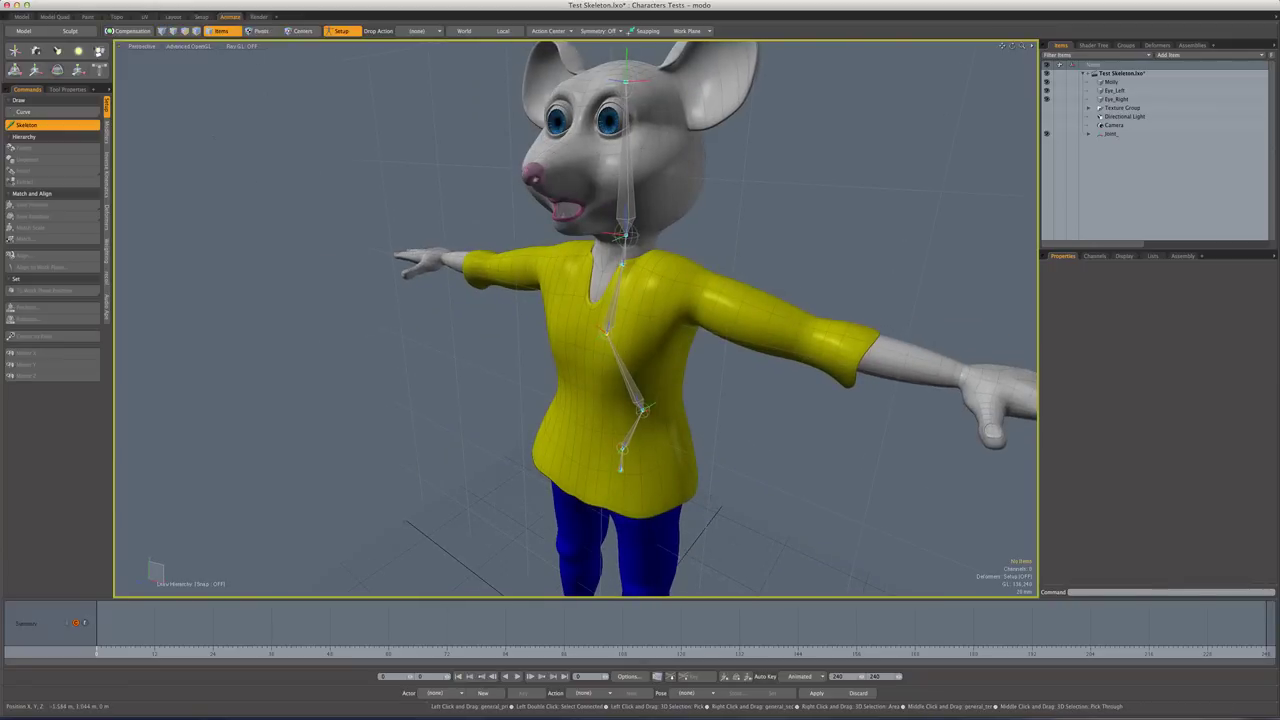
click(40, 124)
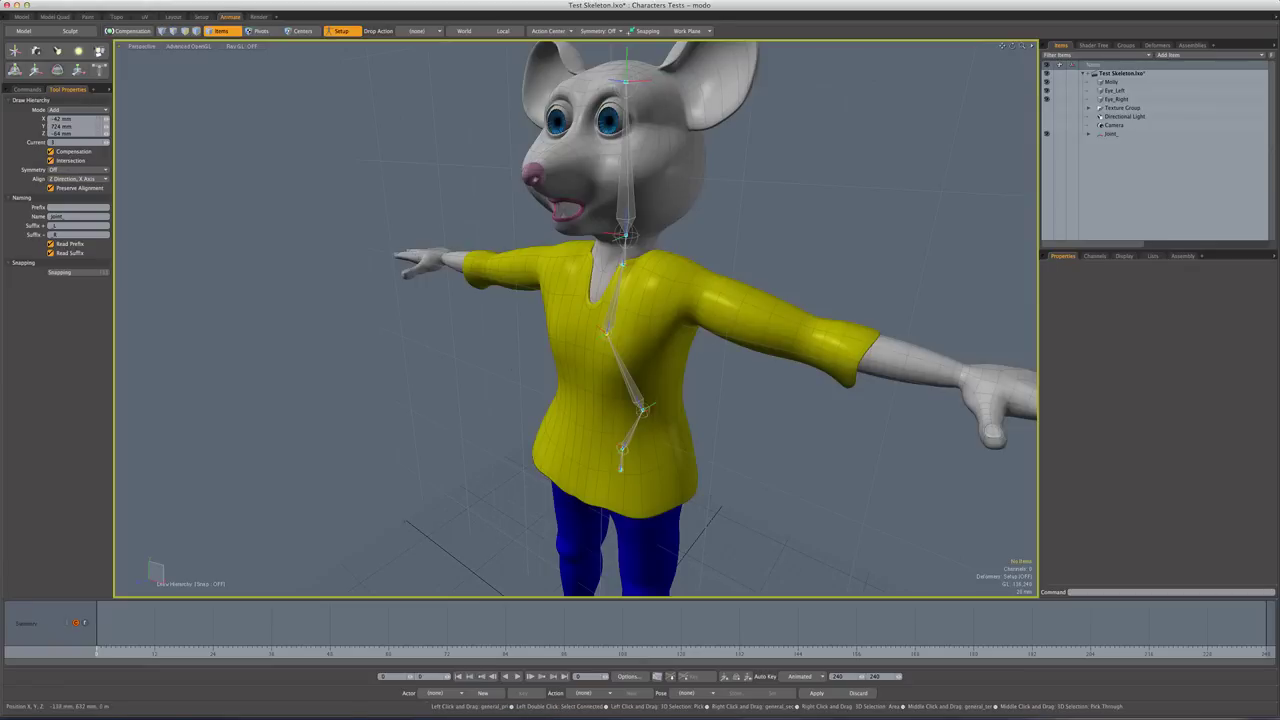
mouse_move(522, 382)
alt+mouse_down()
mouse_move(615, 383)
mouse_move(529, 382)
alt+mouse_up()
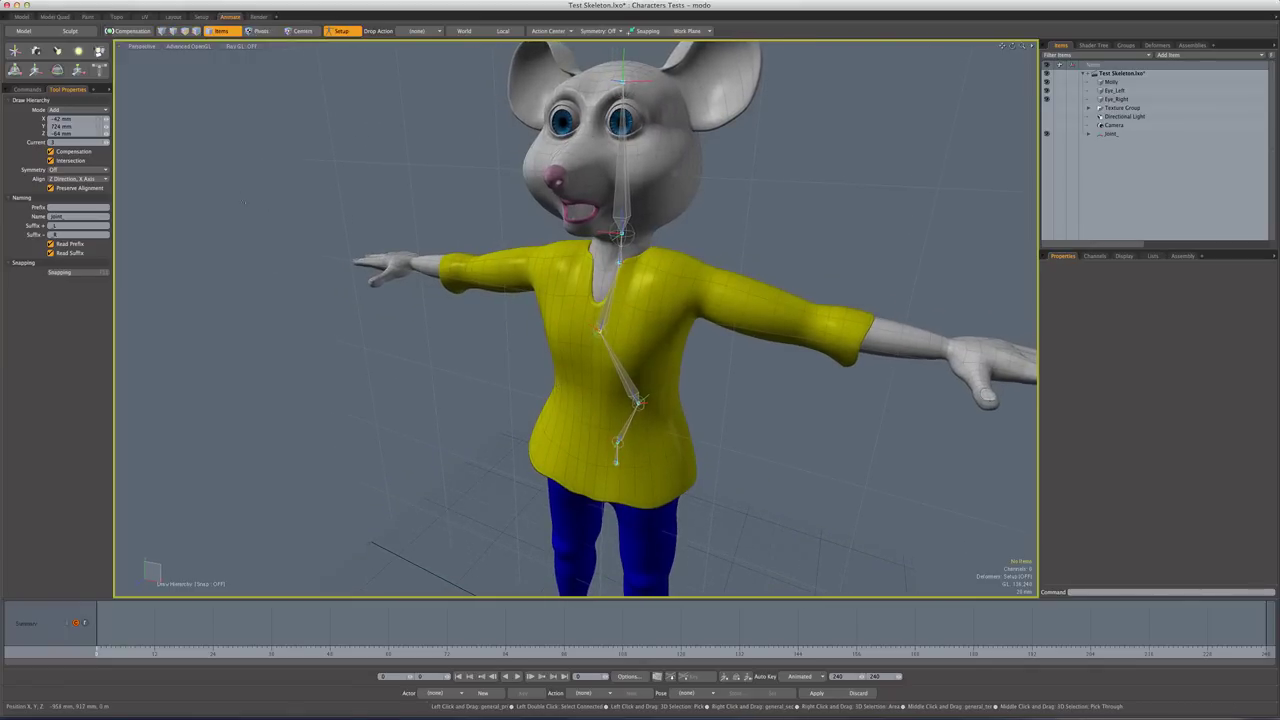
key(q)
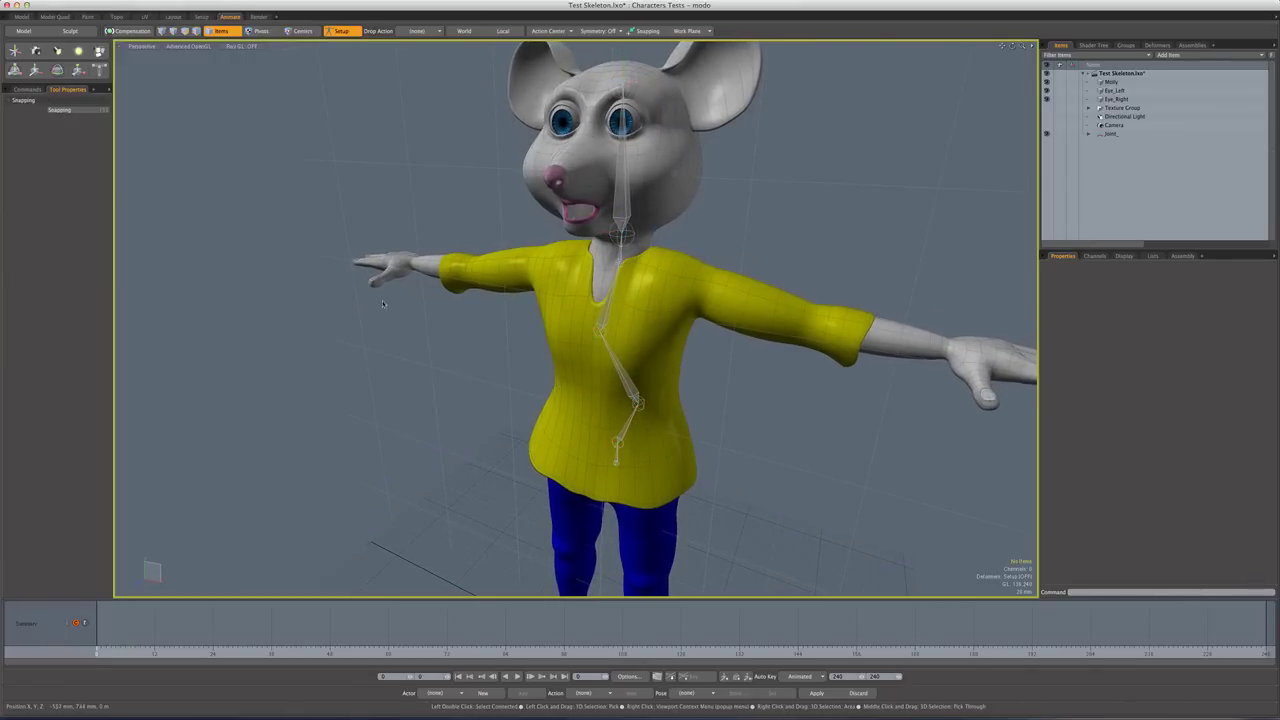
- Activate the Move tool on the waist joint and enable Child Compensate
mouse_move(534, 360)
alt+mouse_down()
mouse_move(640, 360)
mouse_move(541, 357)
mouse_move(590, 407)
alt+mouse_up()
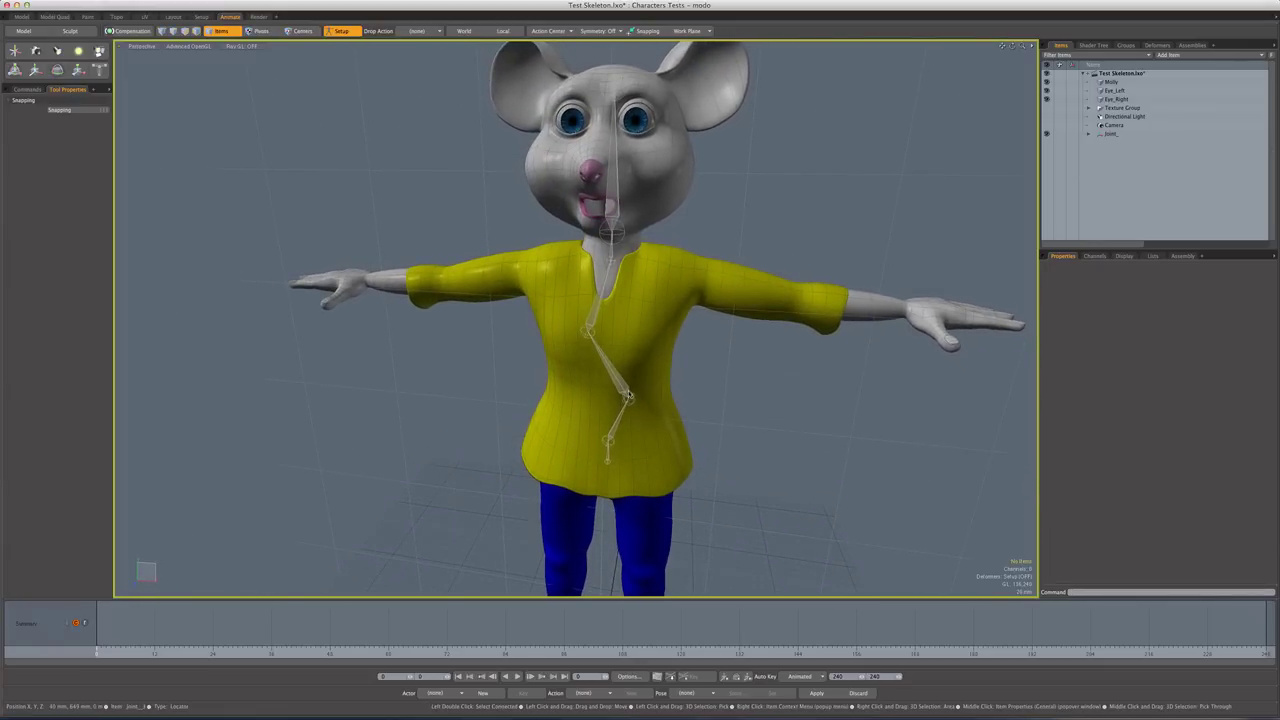
click(628, 397)
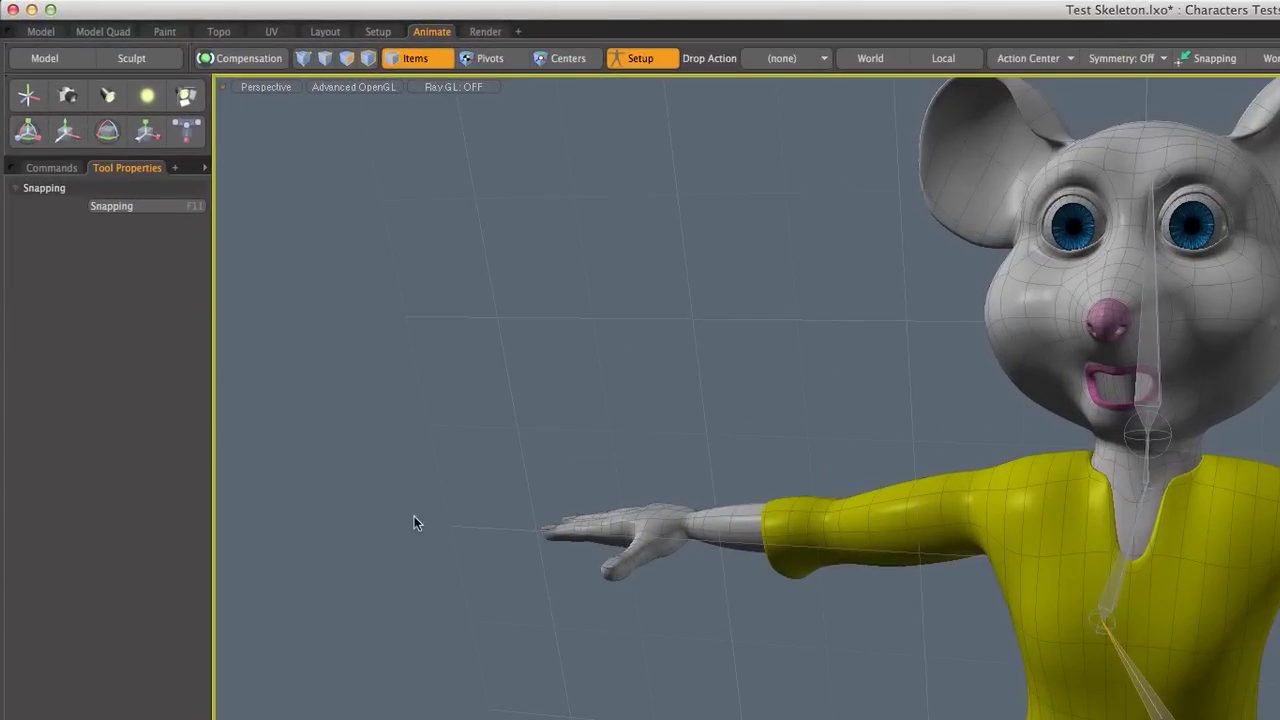
click(65, 131)
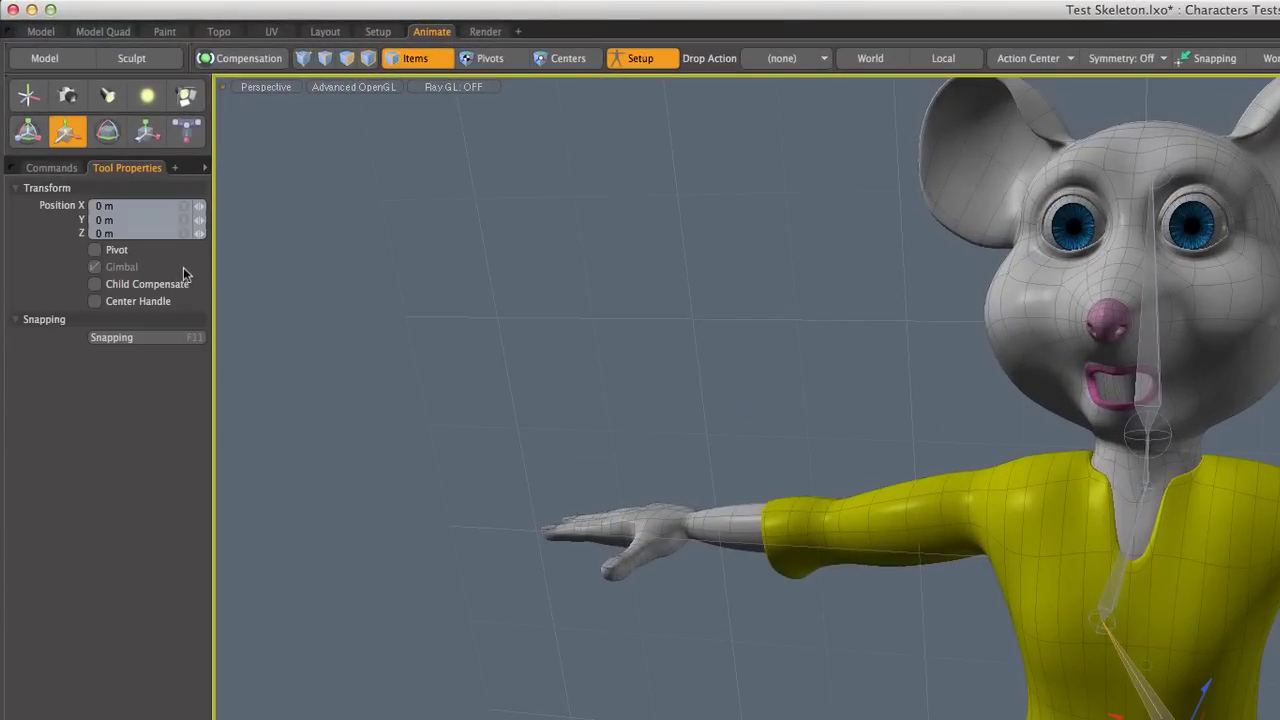
click(95, 285)
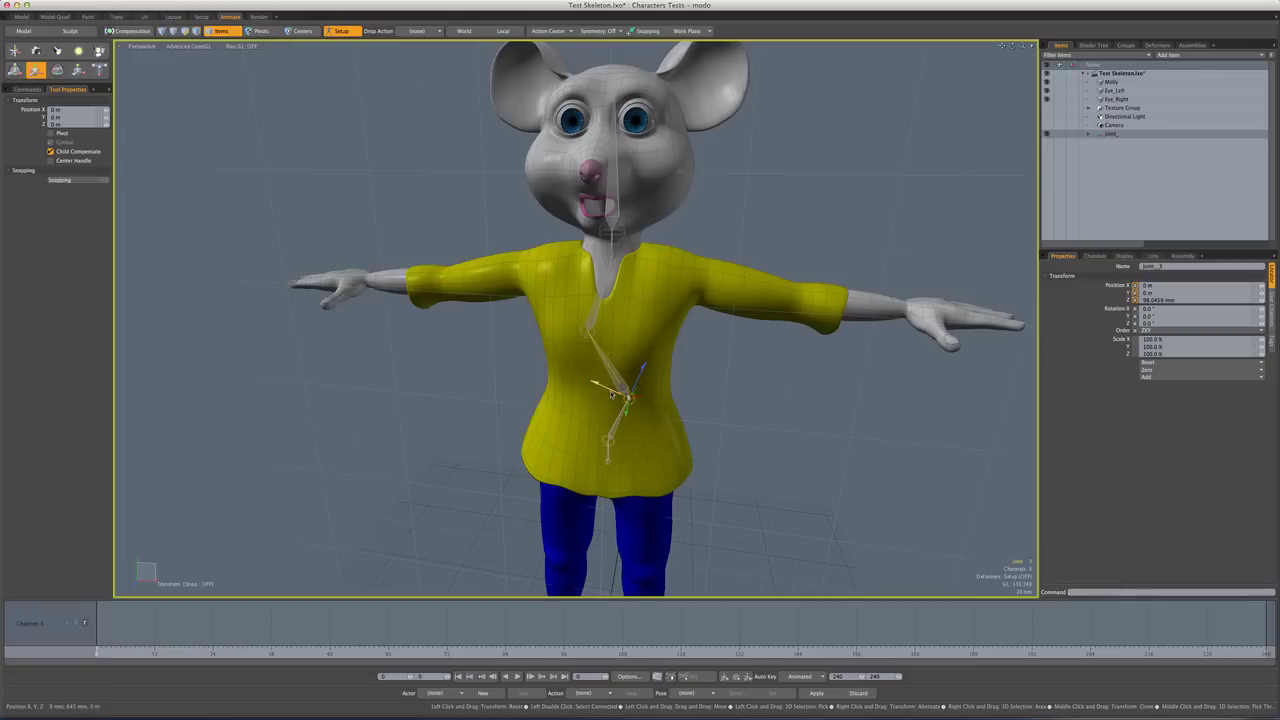
- Try to move the waist joint back toward the centre along its own local axes
drag(612, 392, 593, 383)
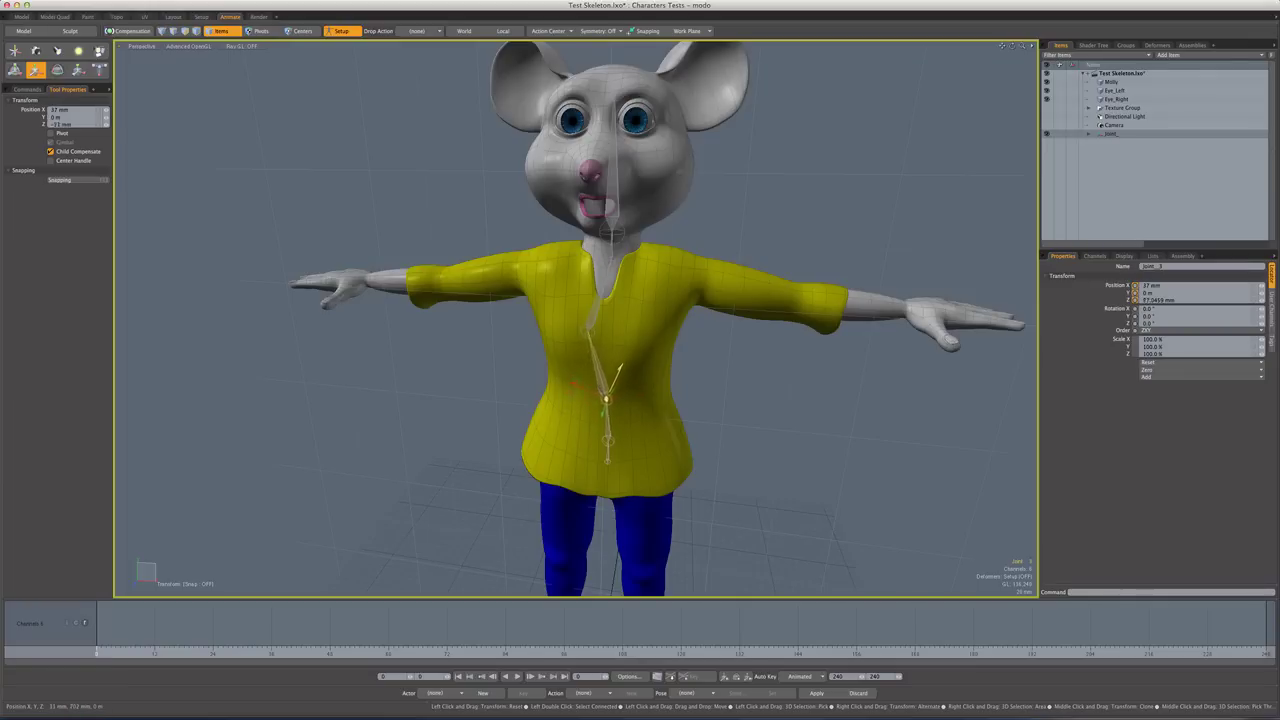
drag(620, 368, 610, 396)
key(super+z)
key(super+z)
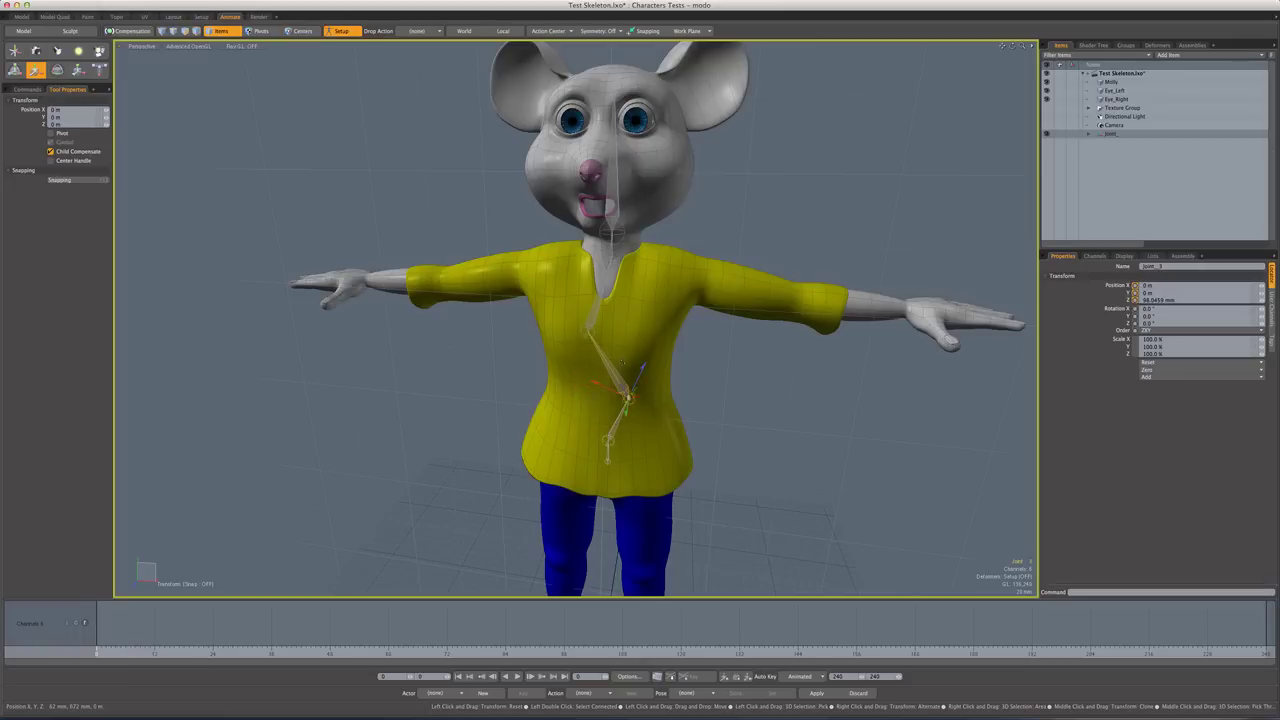
- In the Front view, move the waist and chest joints back onto the body's centre line along World axes
alt+drag(628, 398, 680, 374)
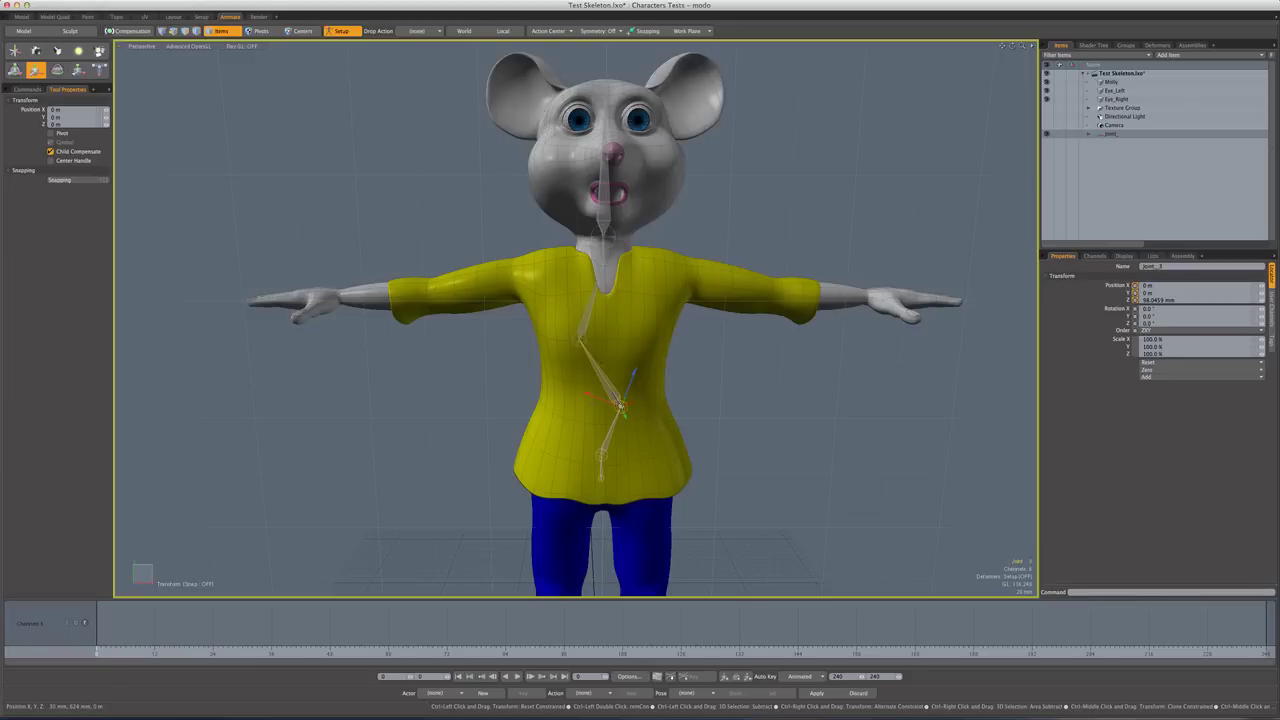
key(ctrl+space)
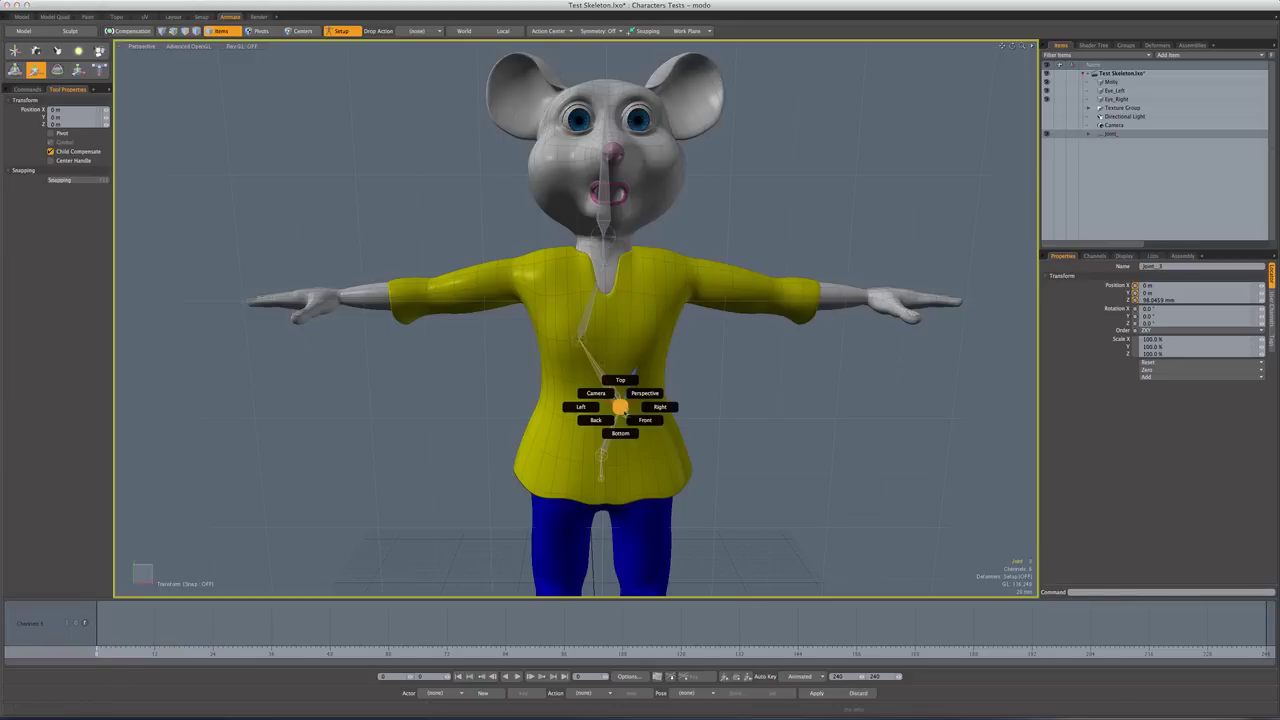
click(645, 420)
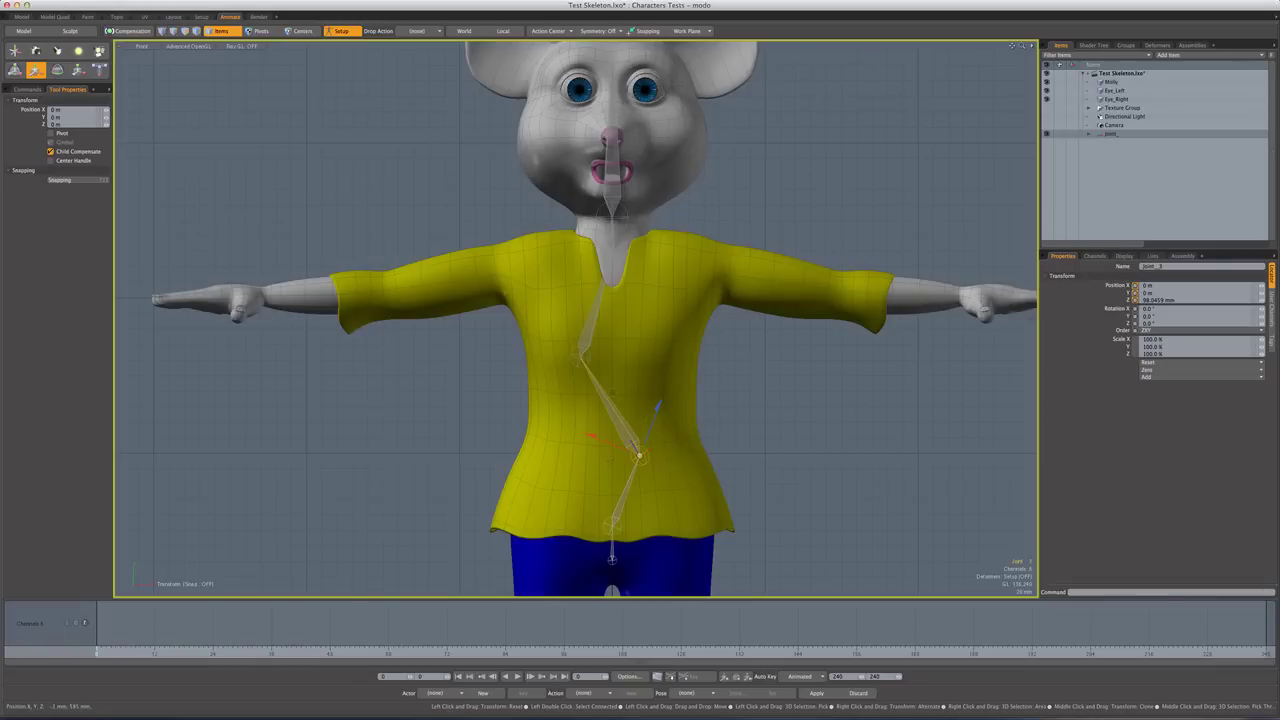
click(464, 30)
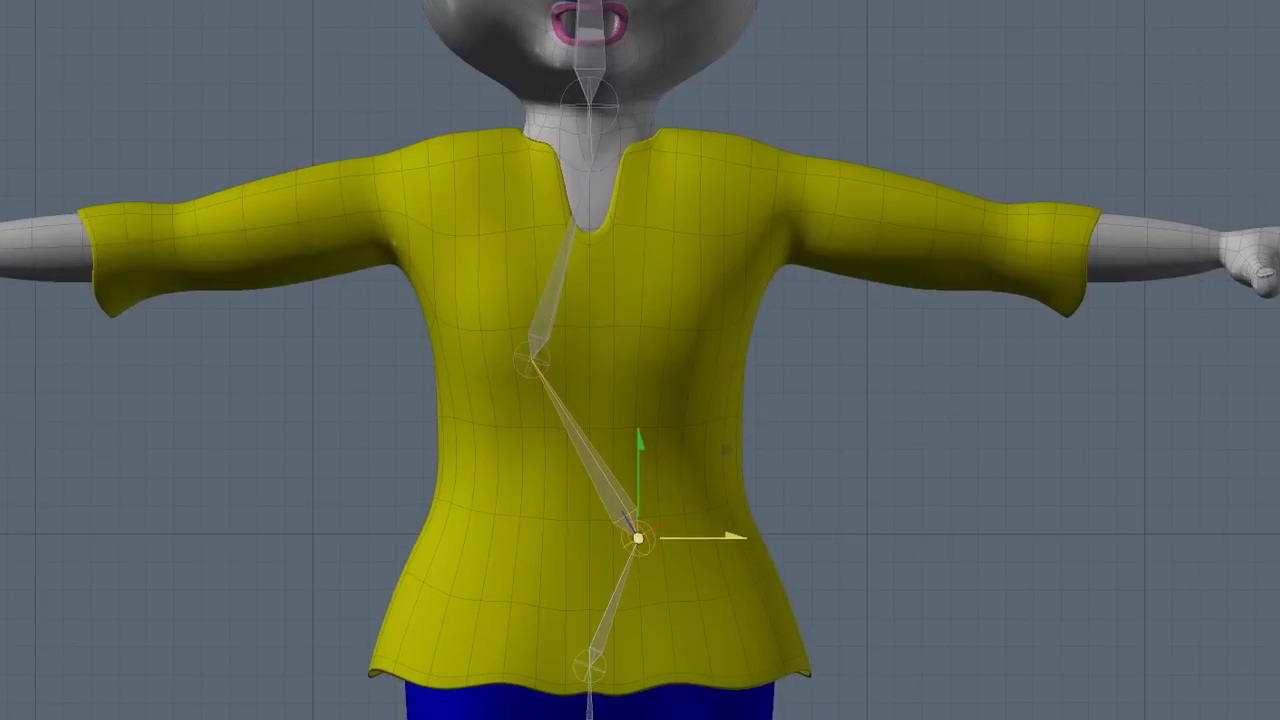
drag(691, 454, 677, 450)
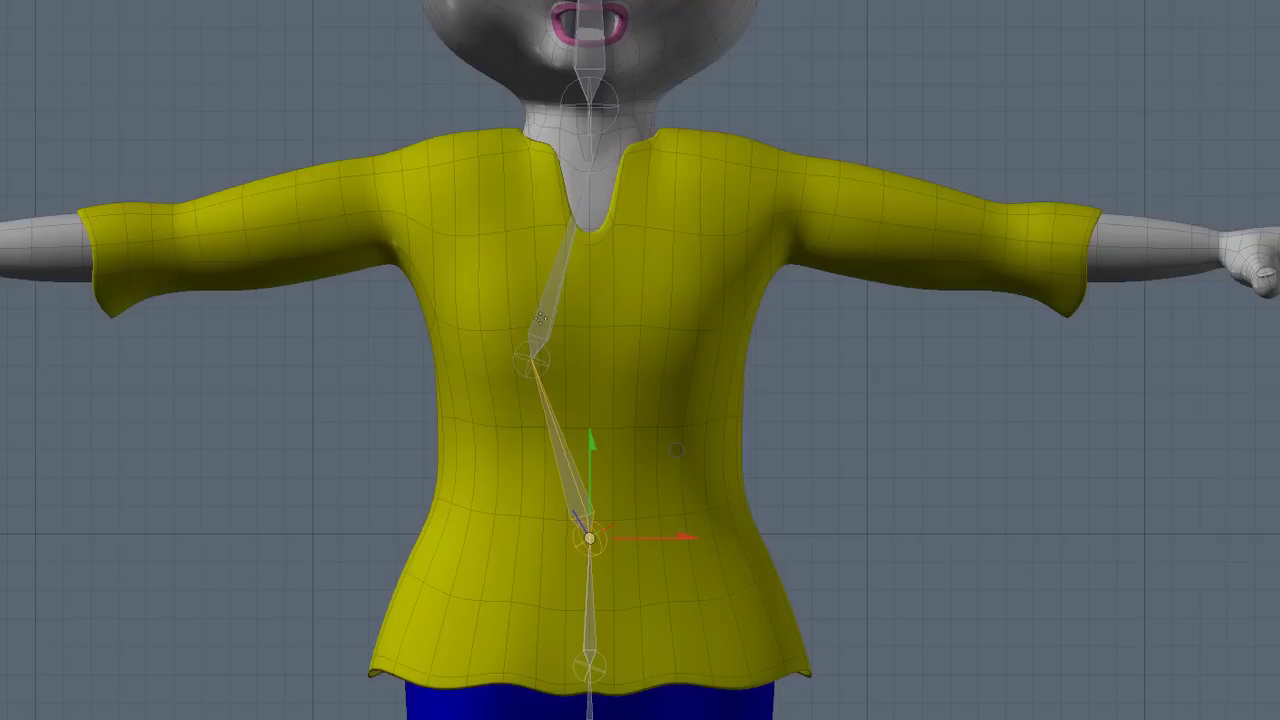
click(567, 344)
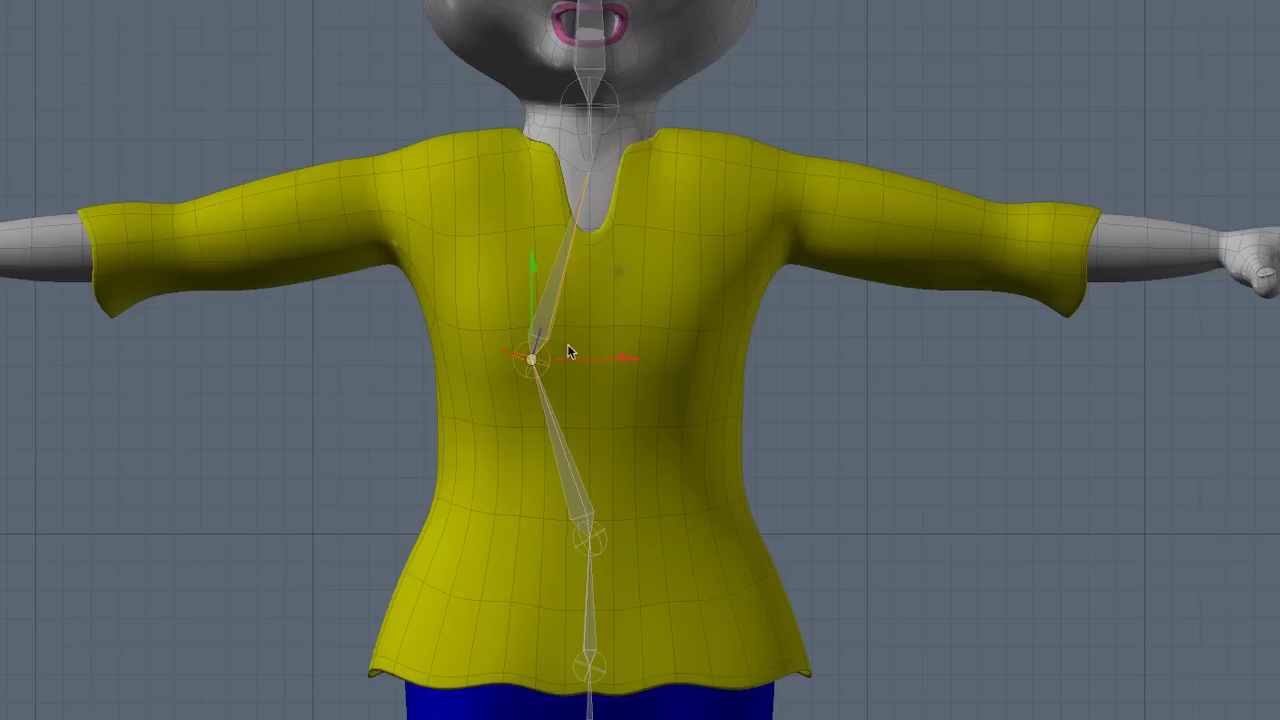
drag(625, 357, 684, 357)
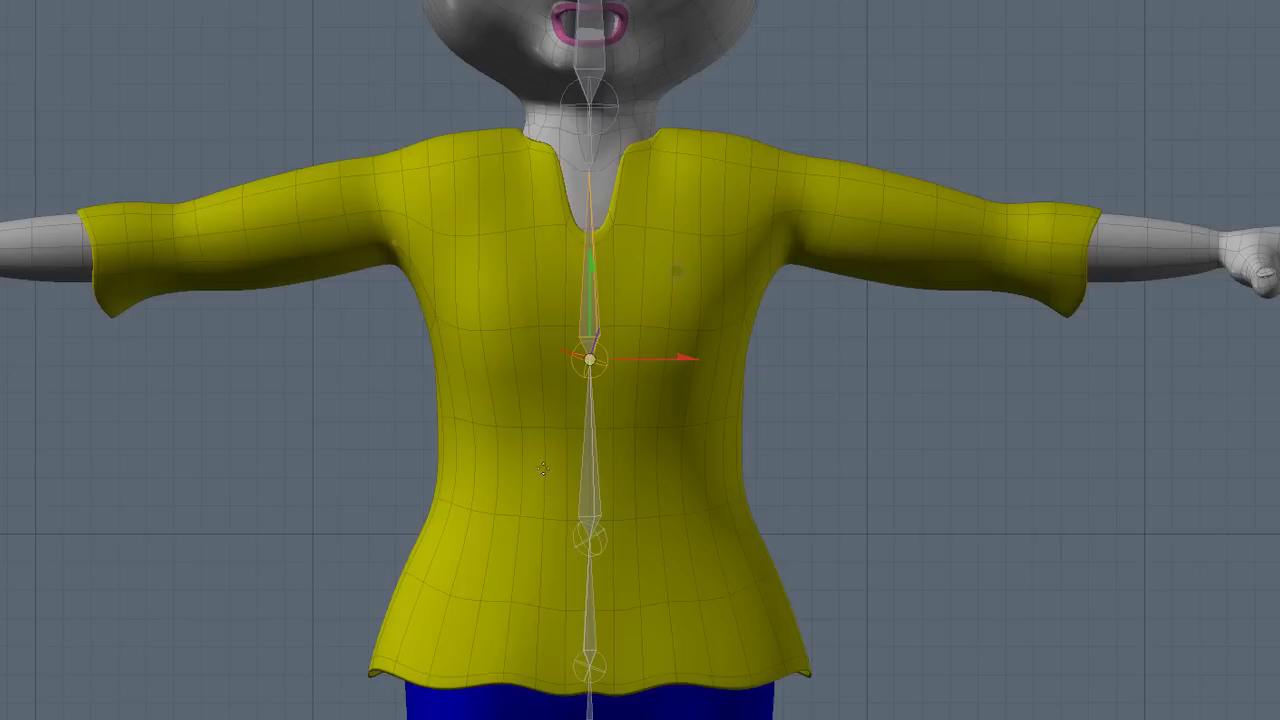
- Leave the Move tool and examine the local axis orientation of the root, waist, chest and neck joints from front and side
key(q)
click(593, 516)
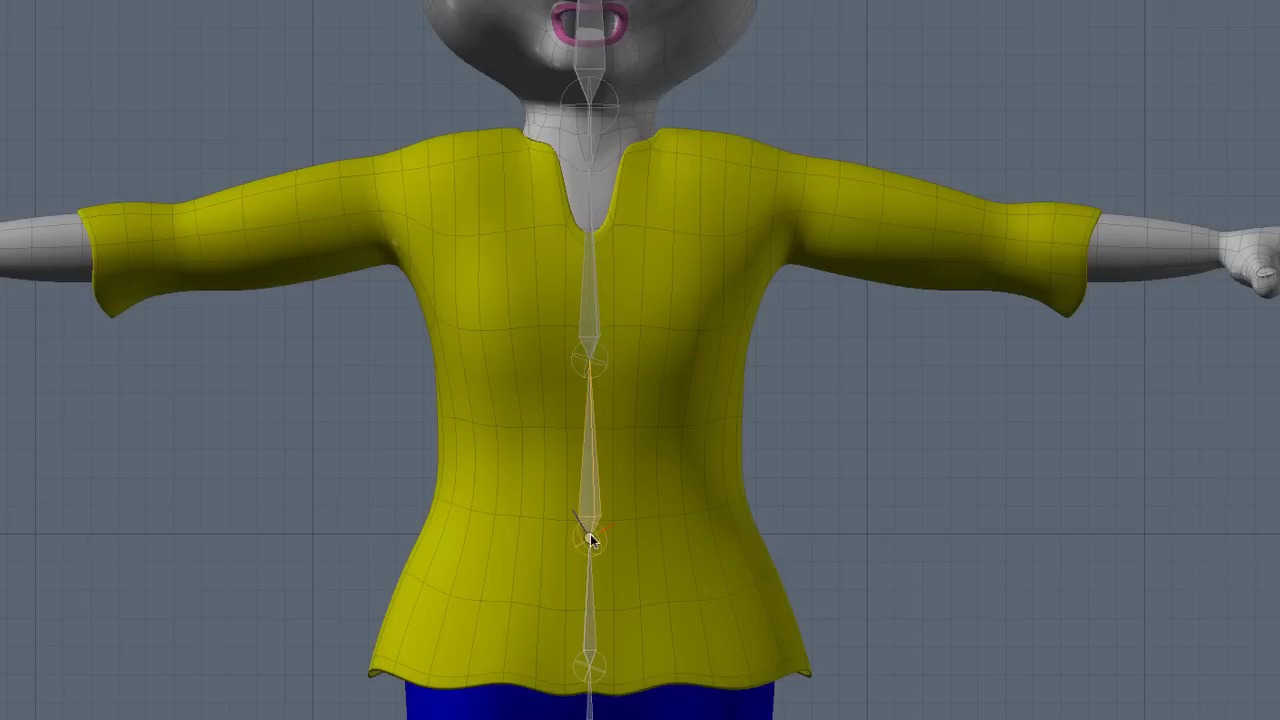
click(590, 350)
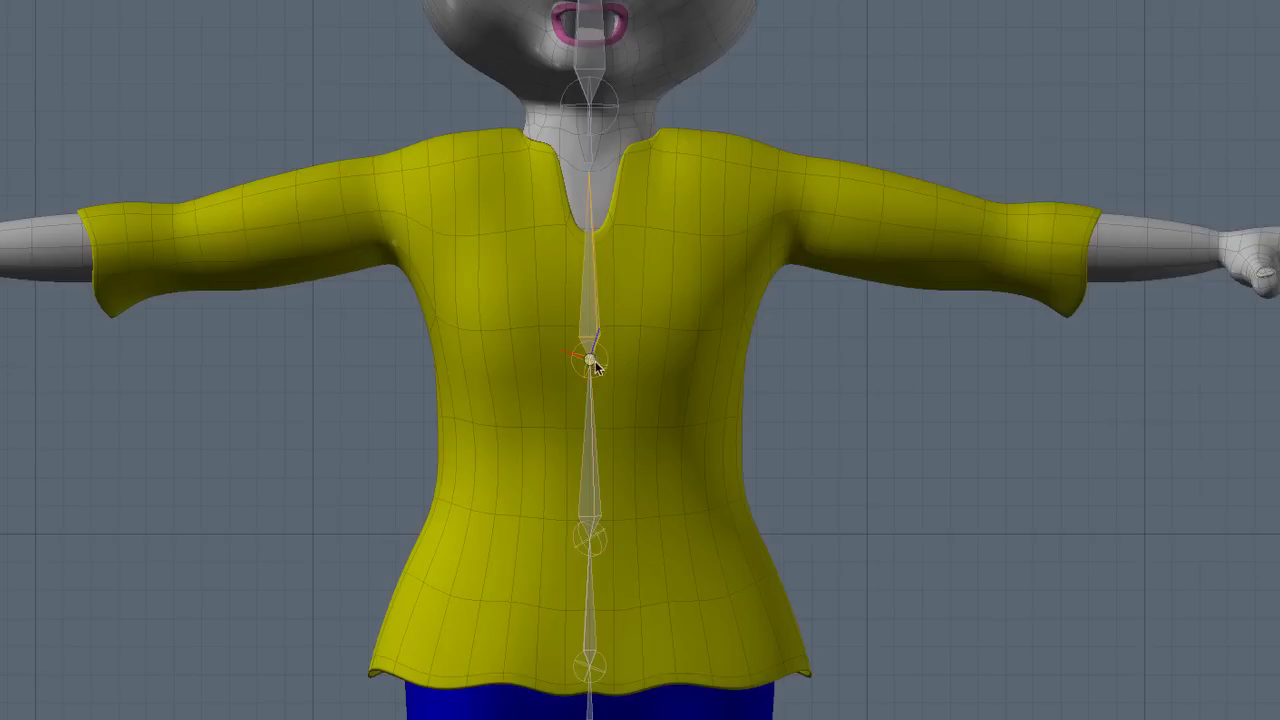
click(588, 144)
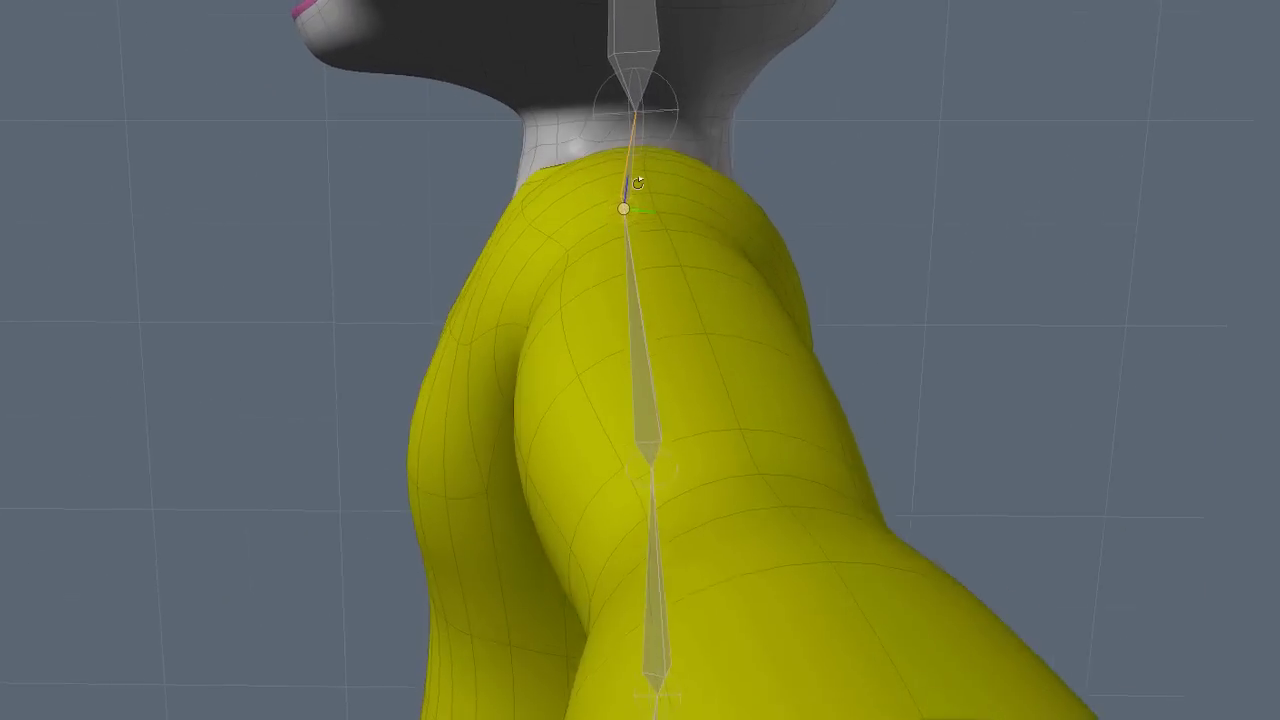
alt+drag(638, 180, 636, 162)
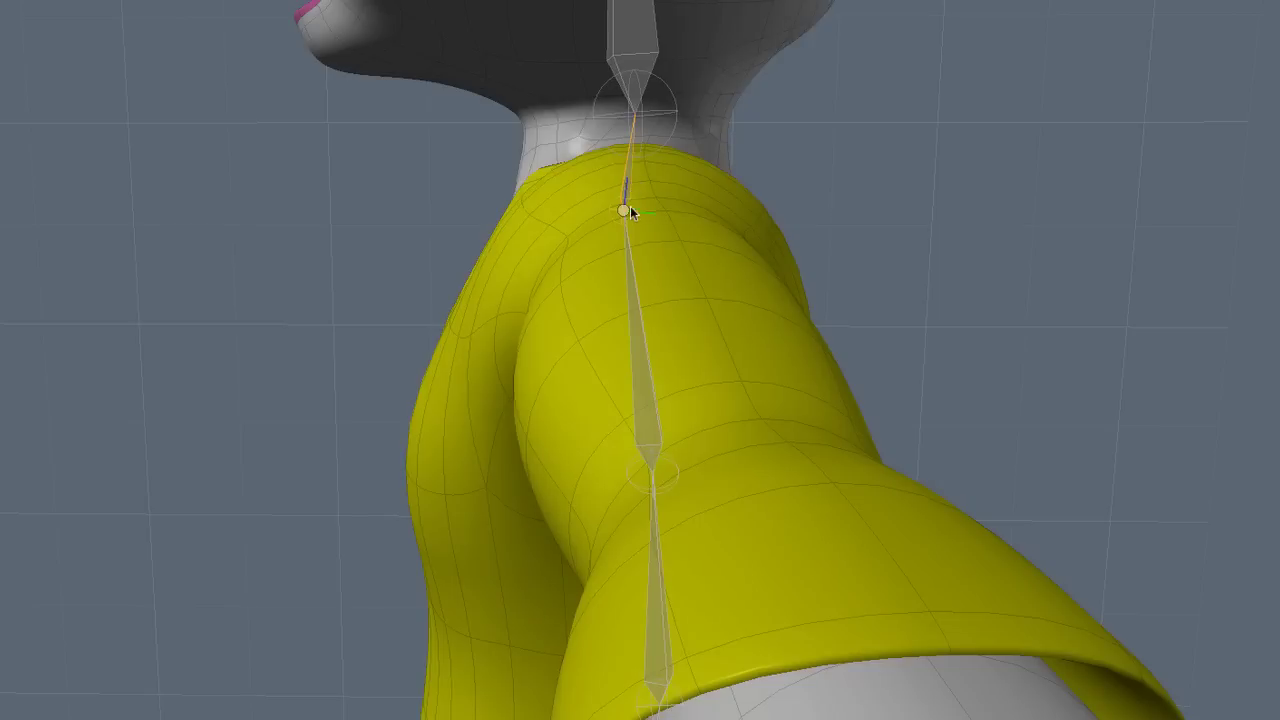
click(634, 121)
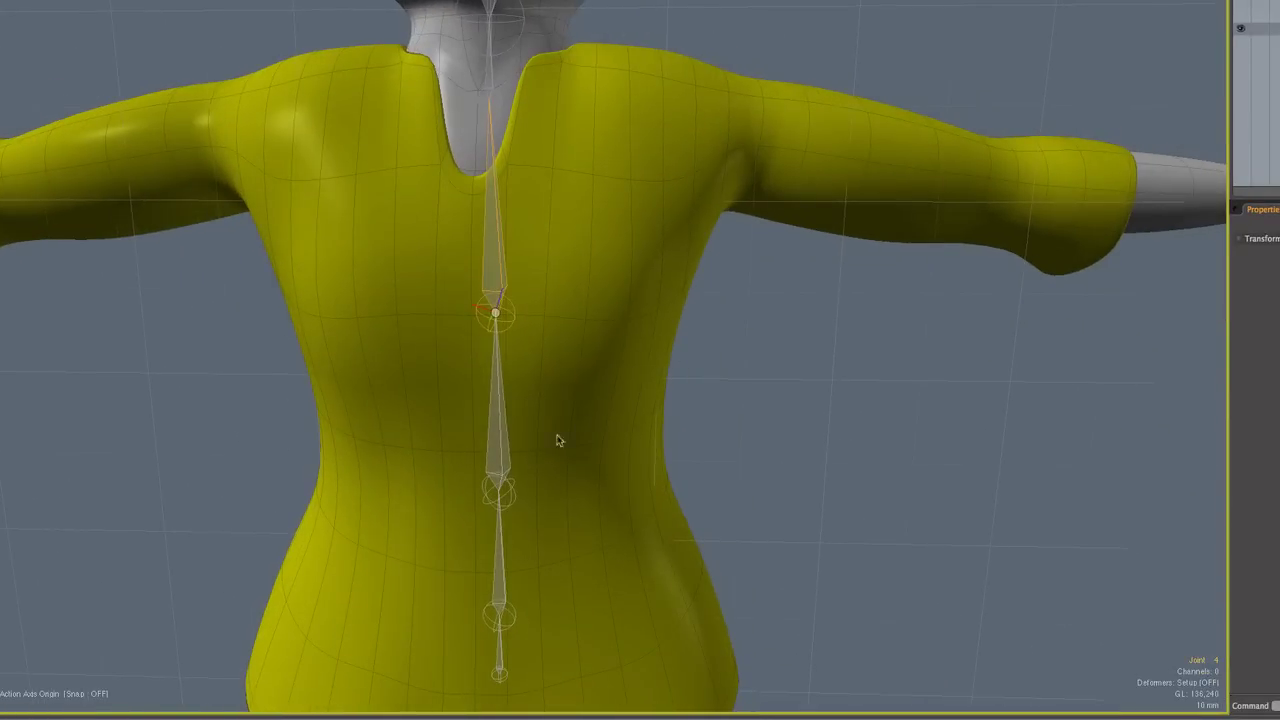
click(497, 440)
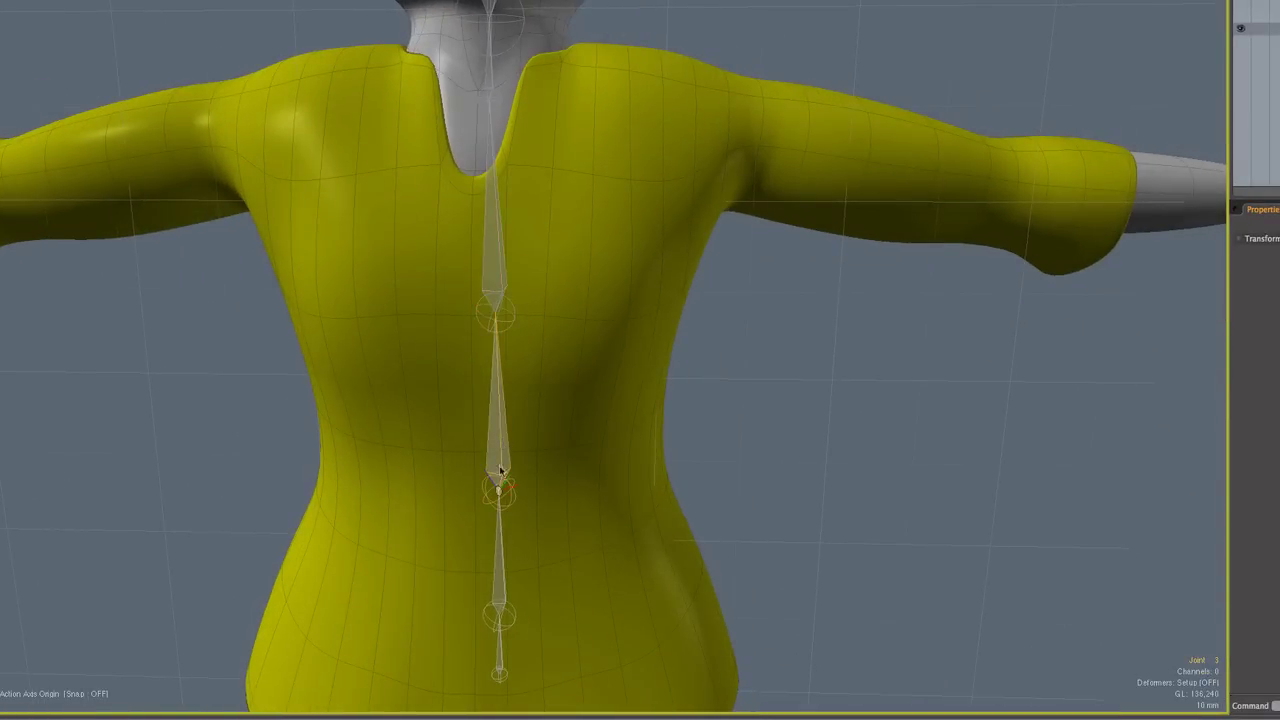
click(510, 590)
click(500, 658)
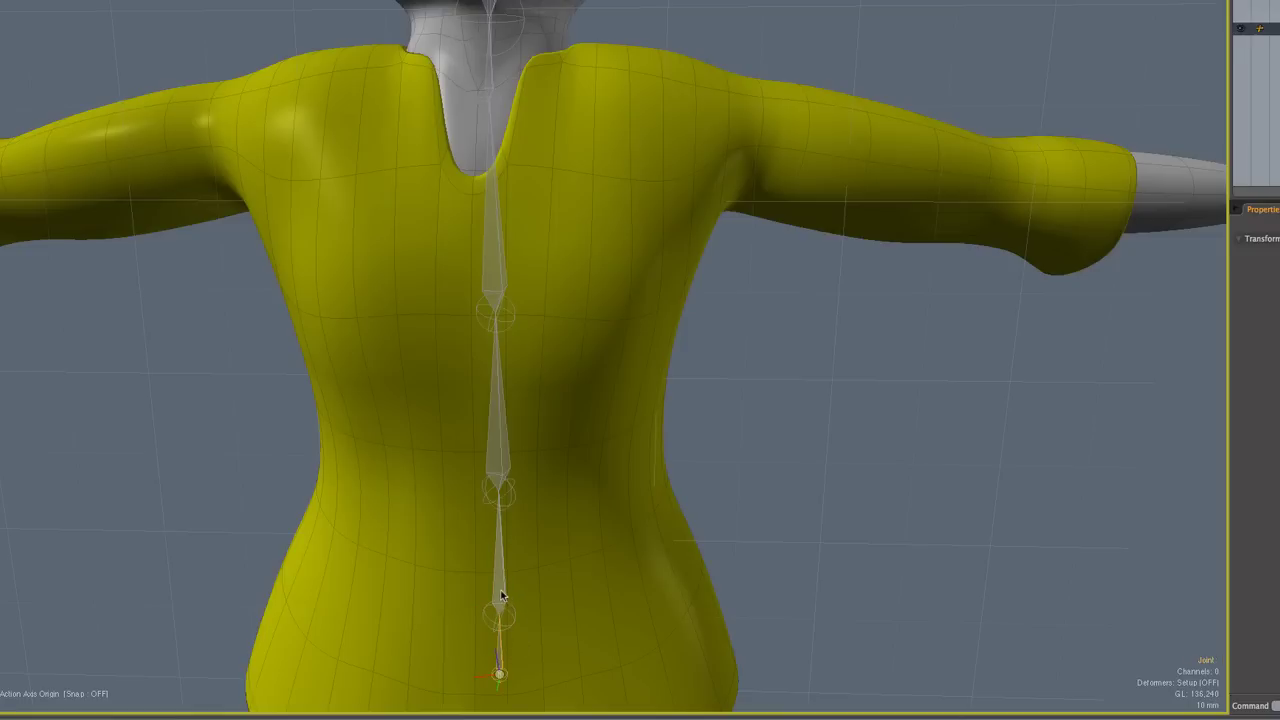
click(494, 430)
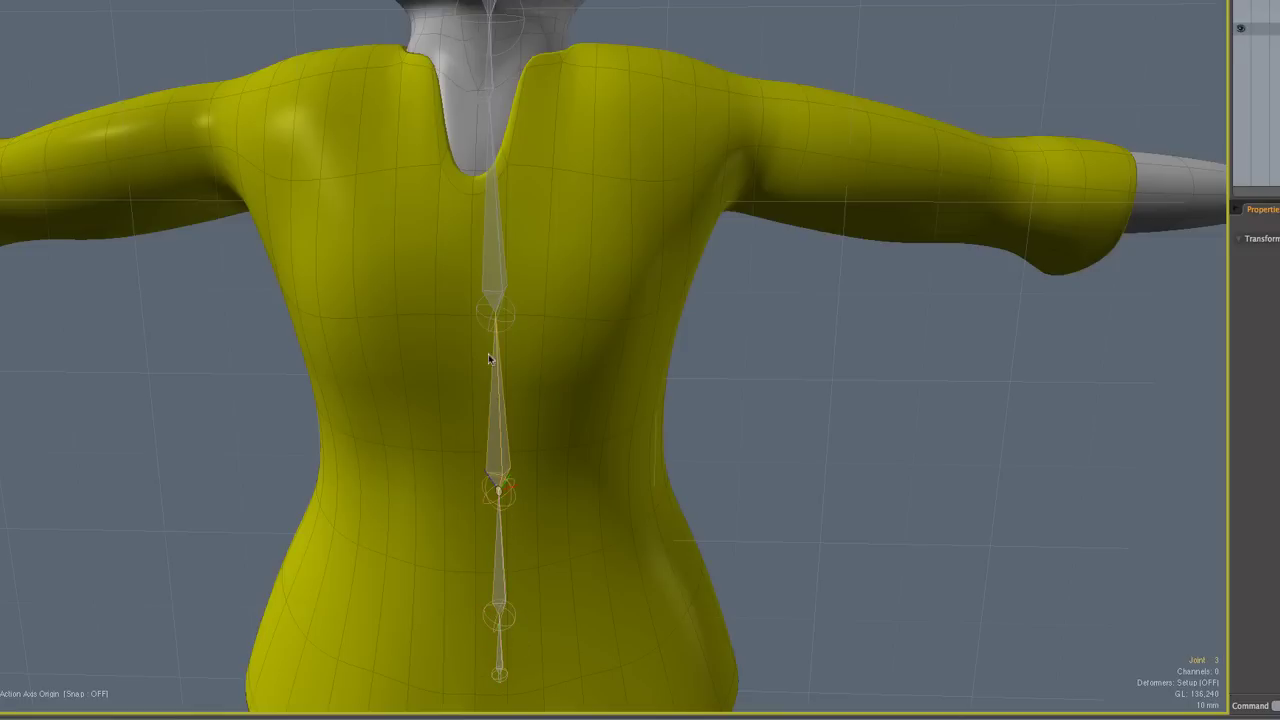
click(494, 295)
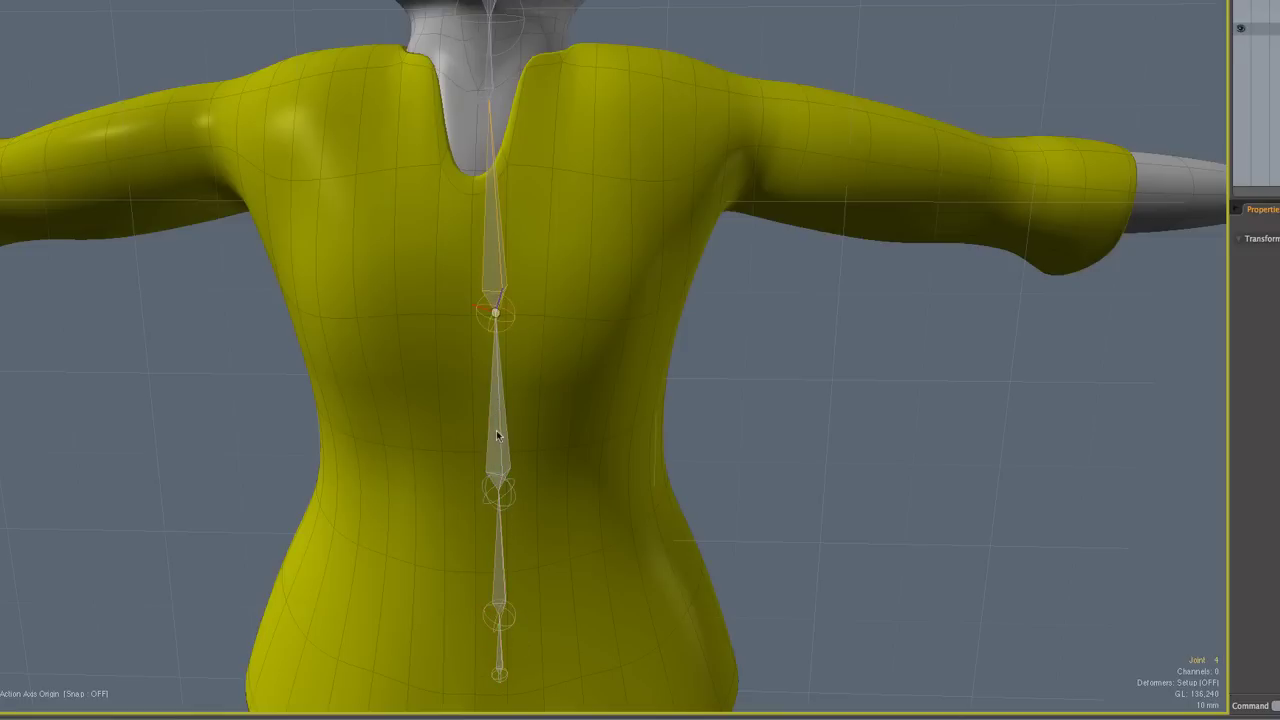
- Align the root joint in Item \ Center mode with Z Direction, X Axis orientation and Scene as the up axis
click(500, 565)
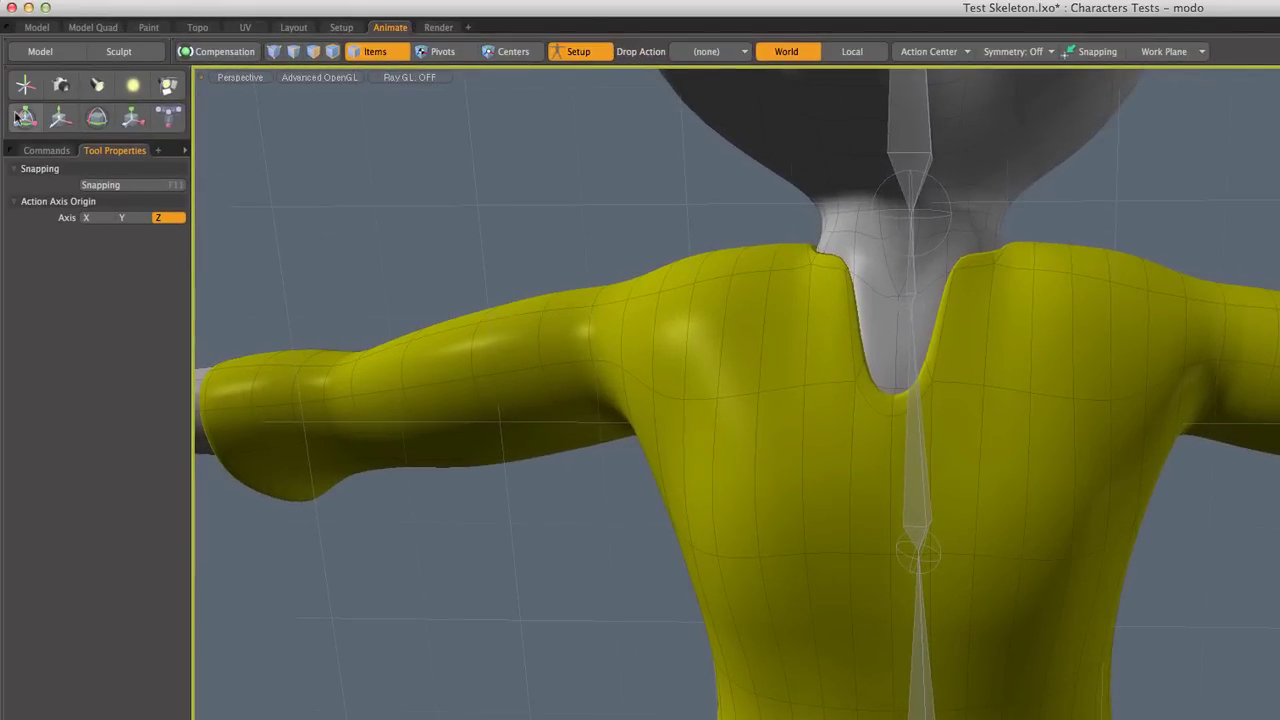
click(33, 154)
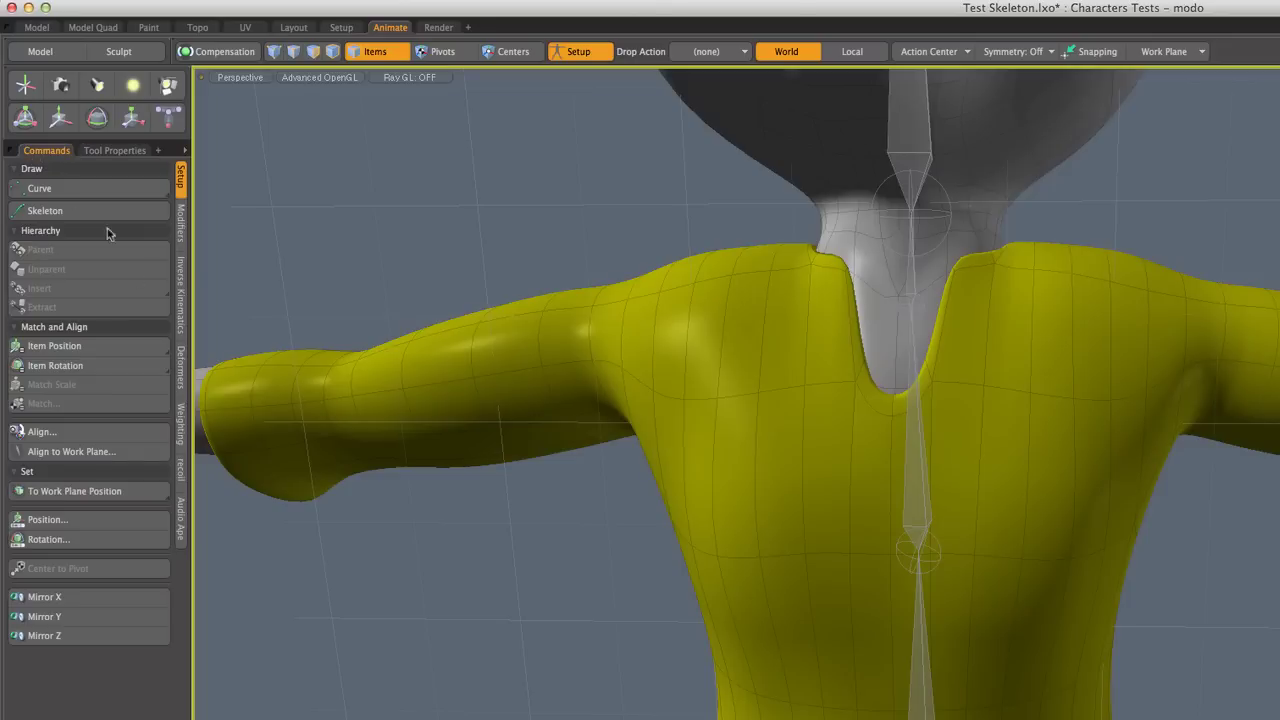
click(93, 434)
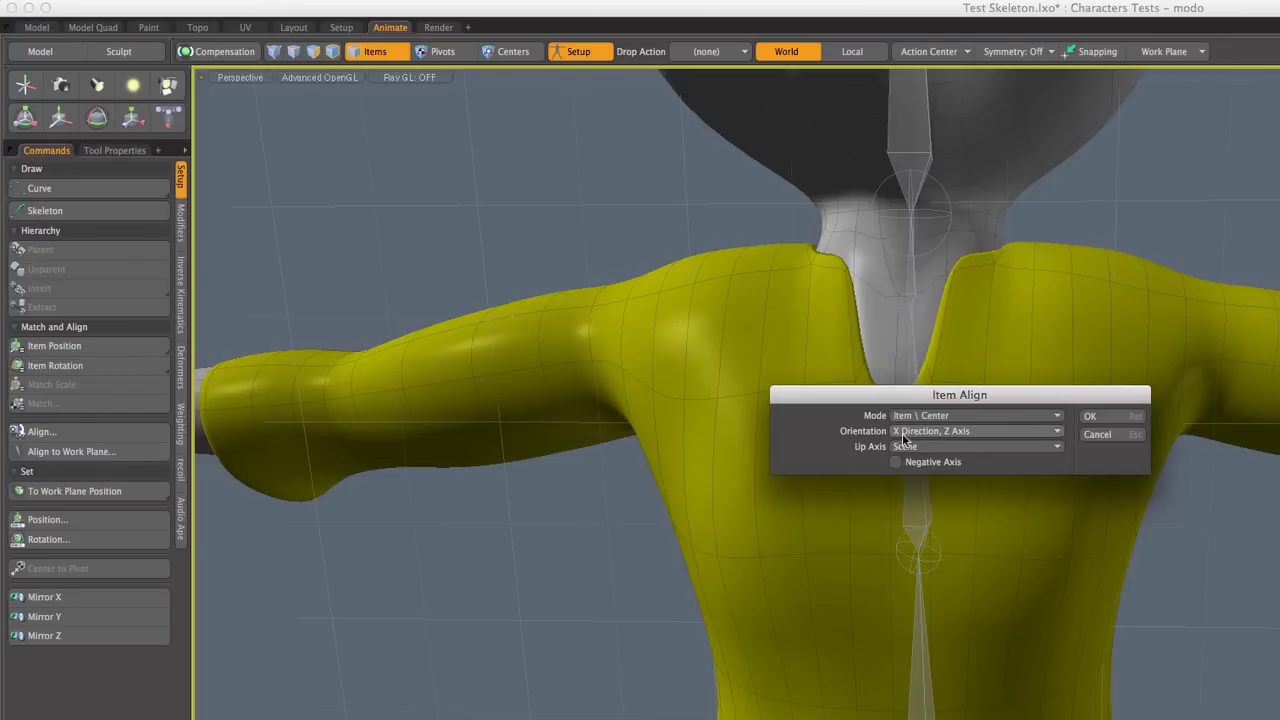
click(950, 431)
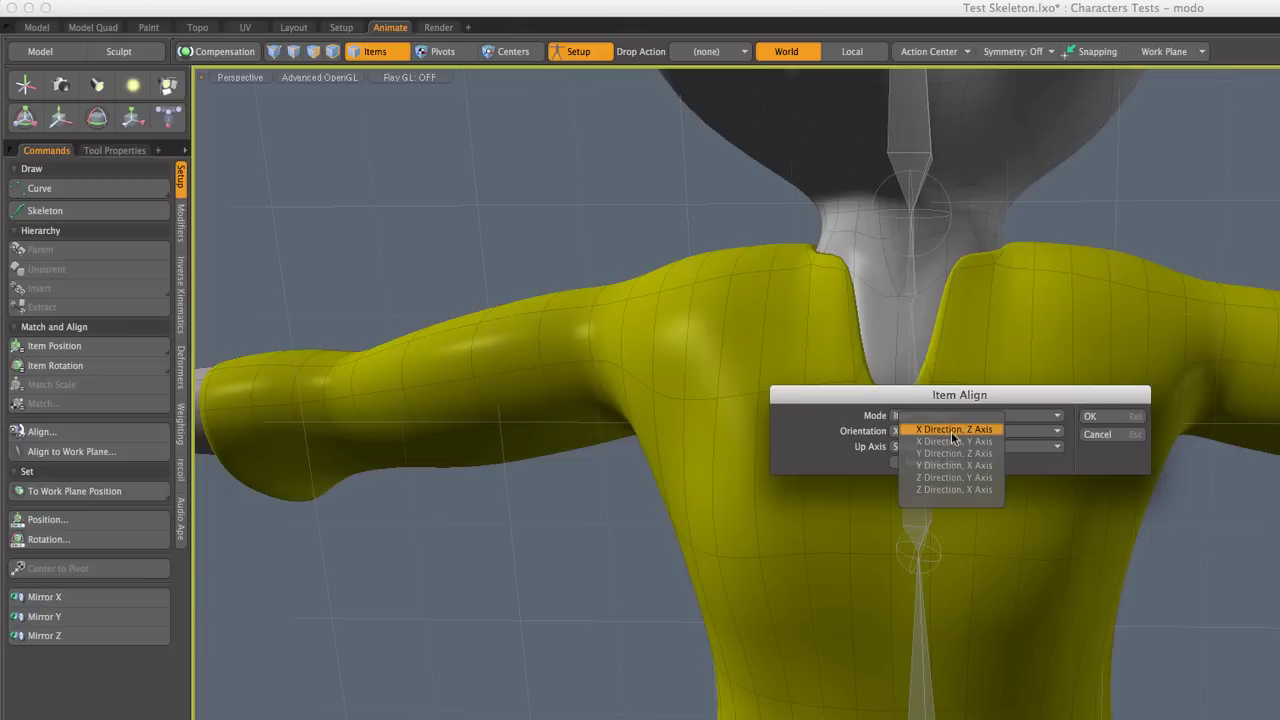
click(951, 491)
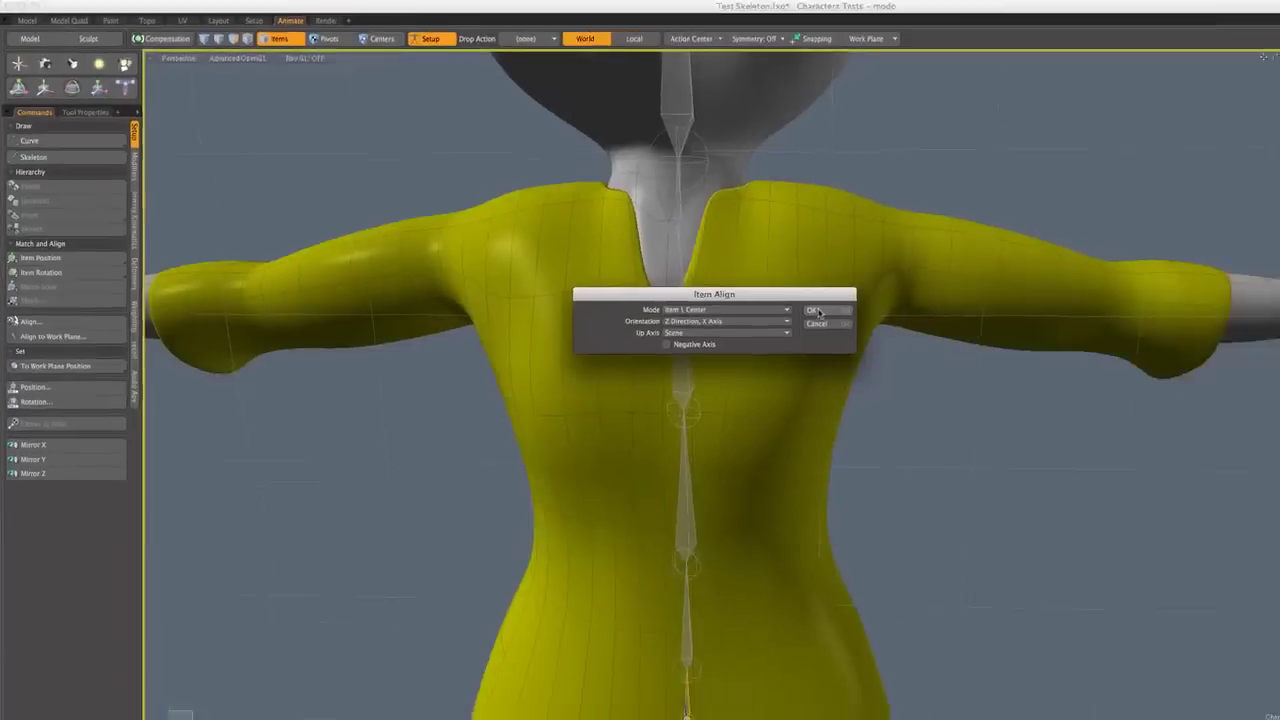
click(818, 313)
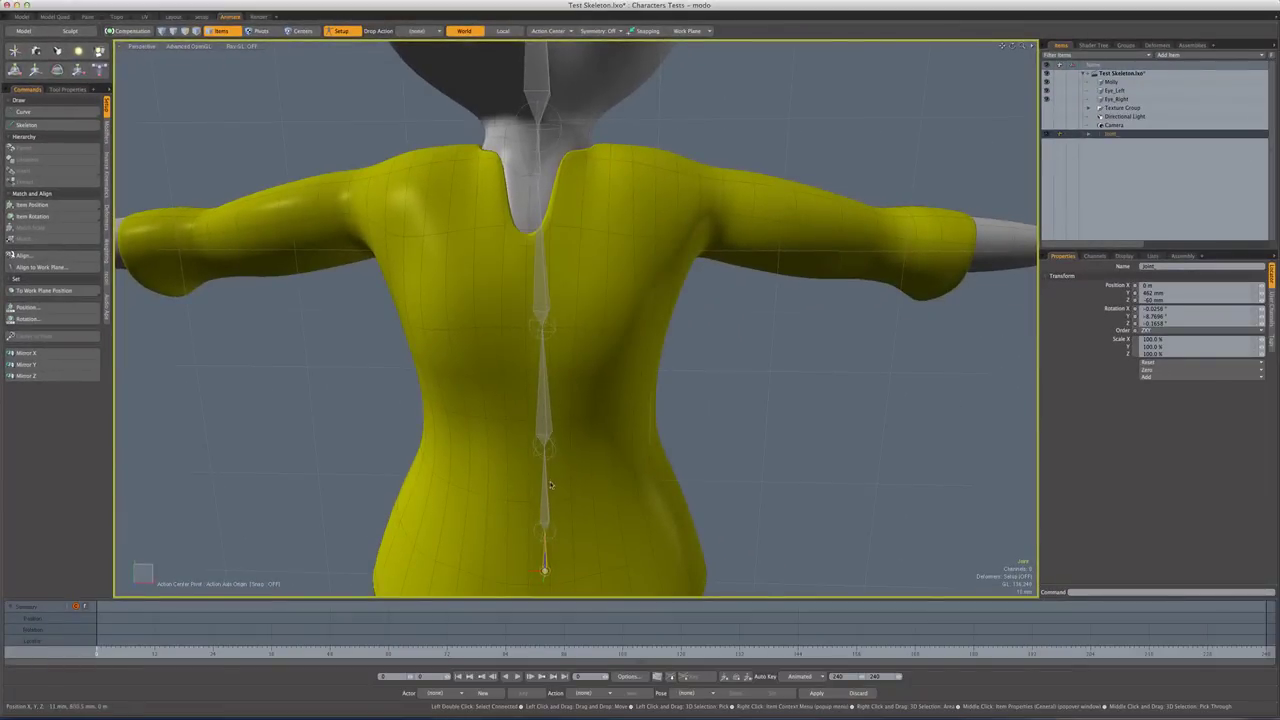
- Align the first spine joint above the root using the same Z Direction, X Axis orientation
click(545, 497)
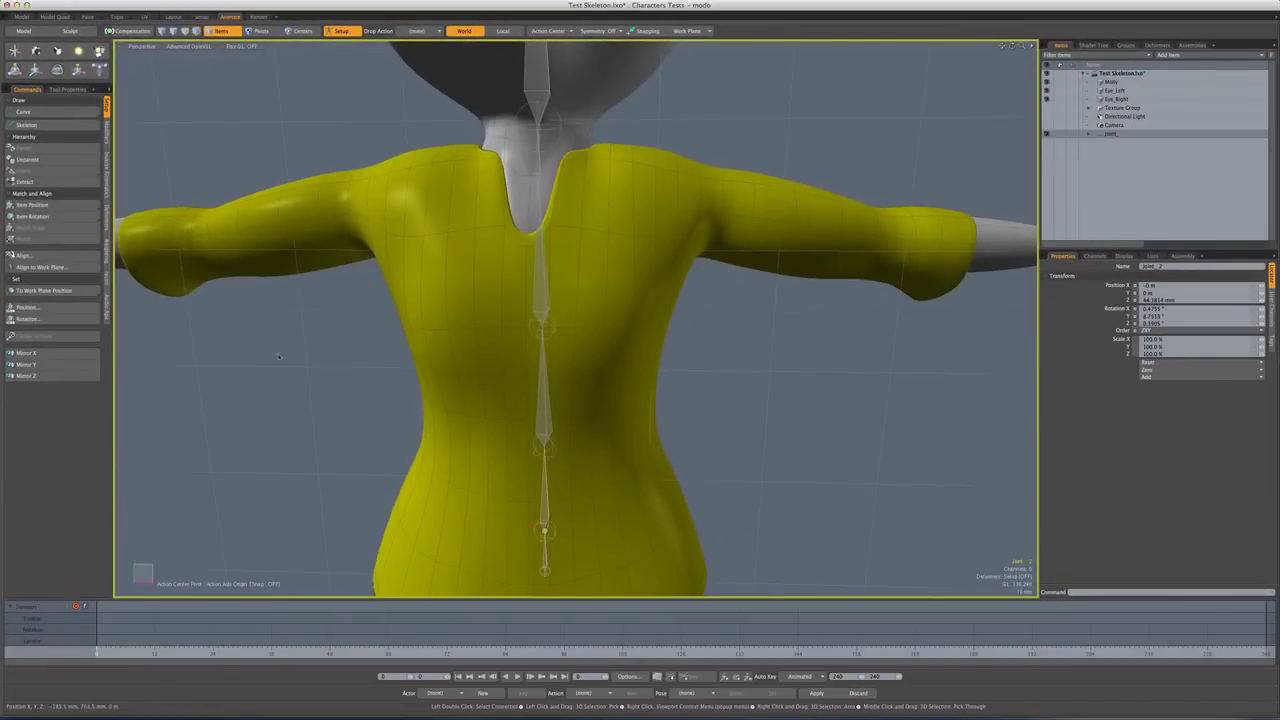
click(52, 257)
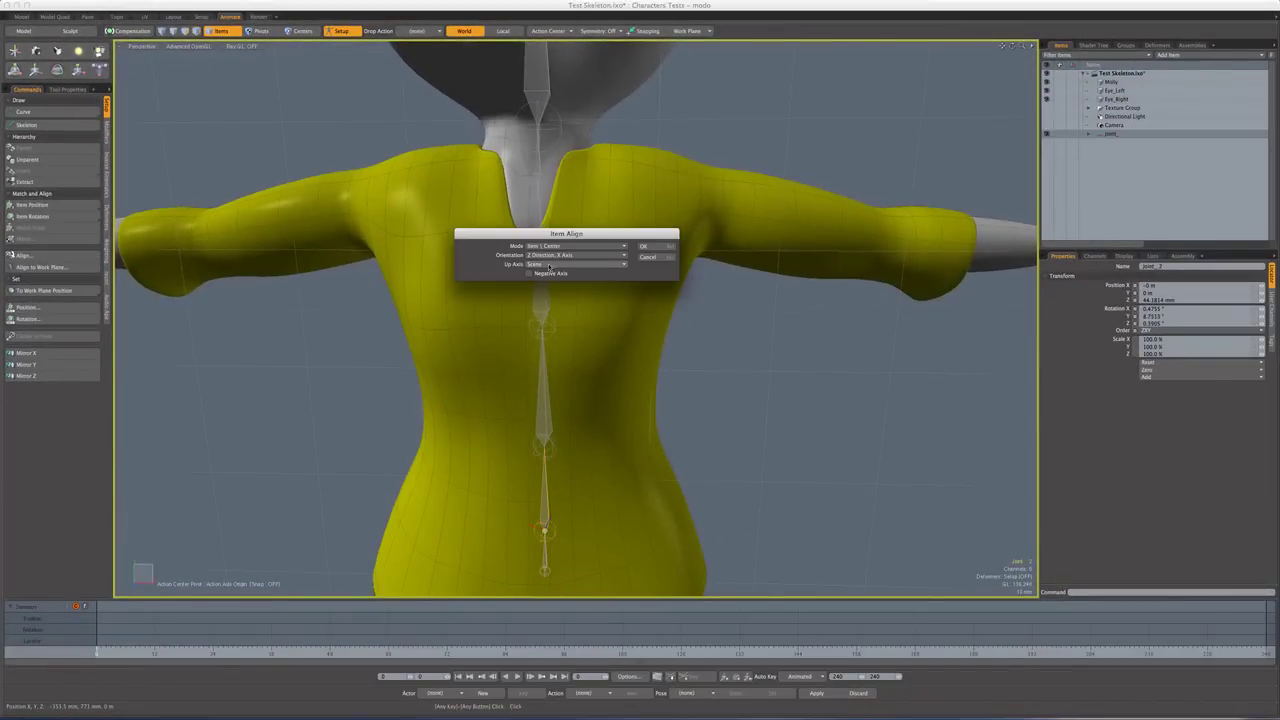
click(651, 247)
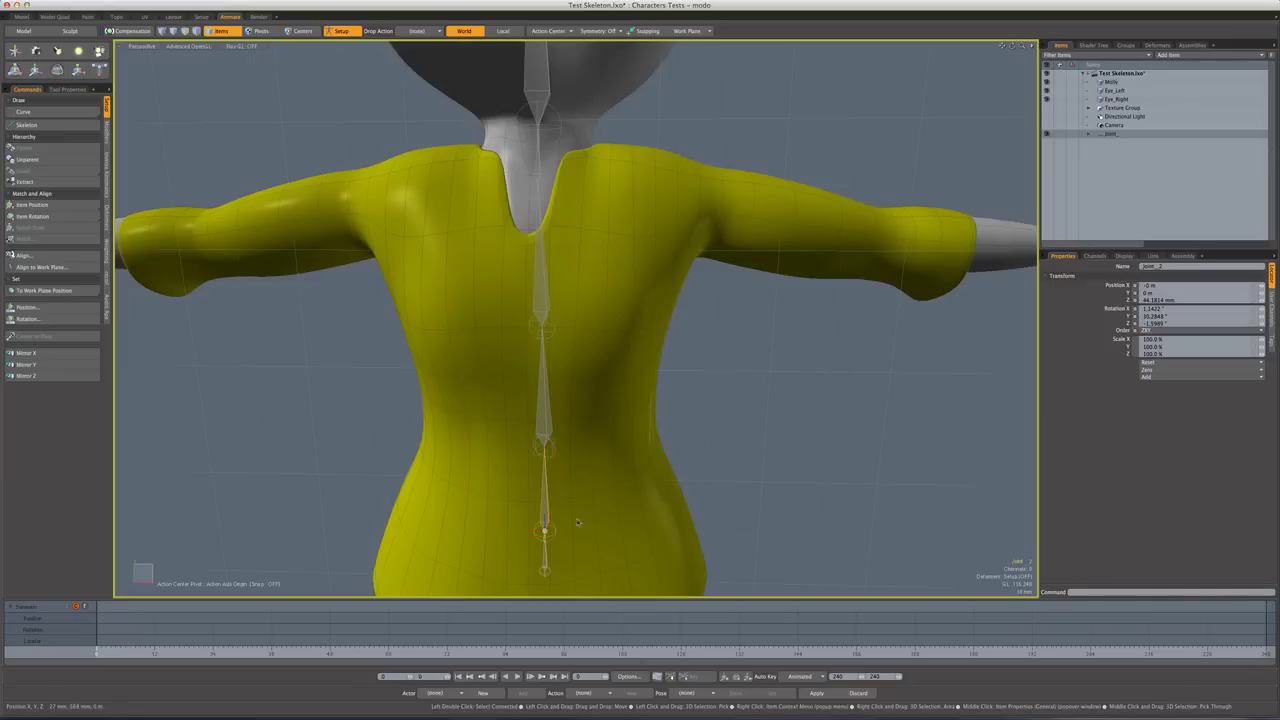
- Align the waist joint using the same Z Direction, X Axis orientation
alt+drag(590, 521, 637, 561)
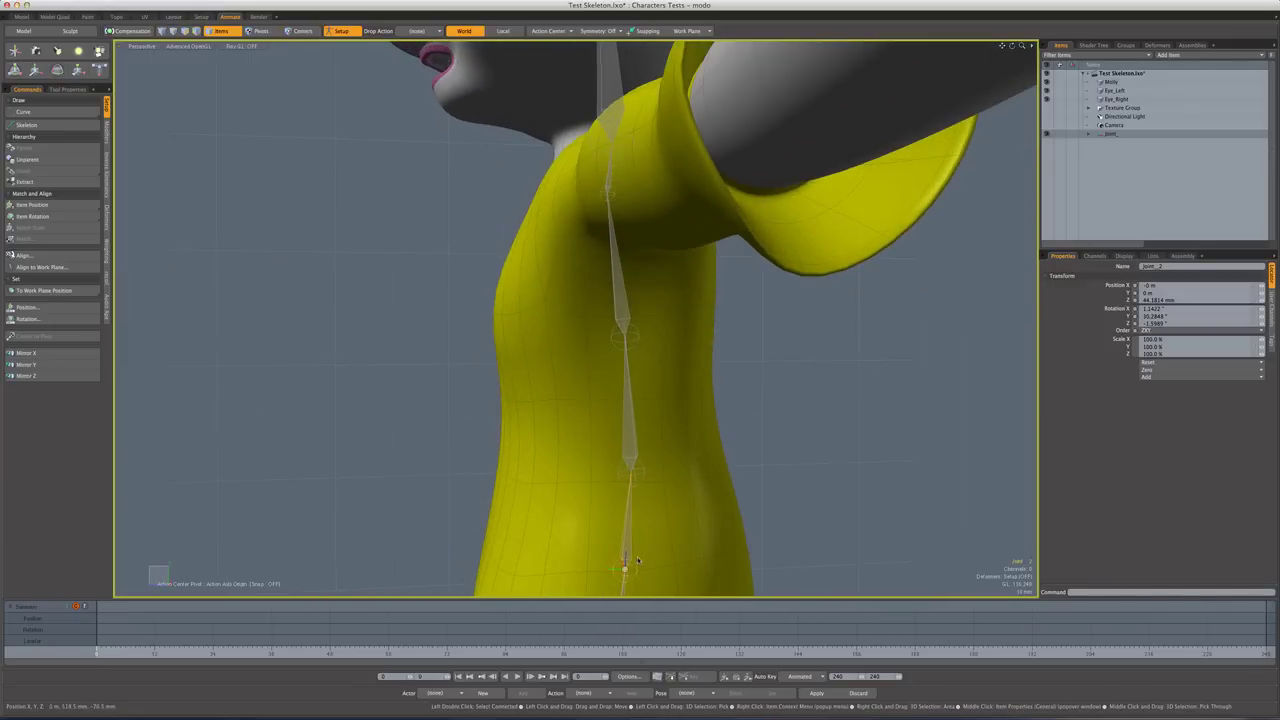
click(630, 450)
alt+drag(352, 356, 540, 340)
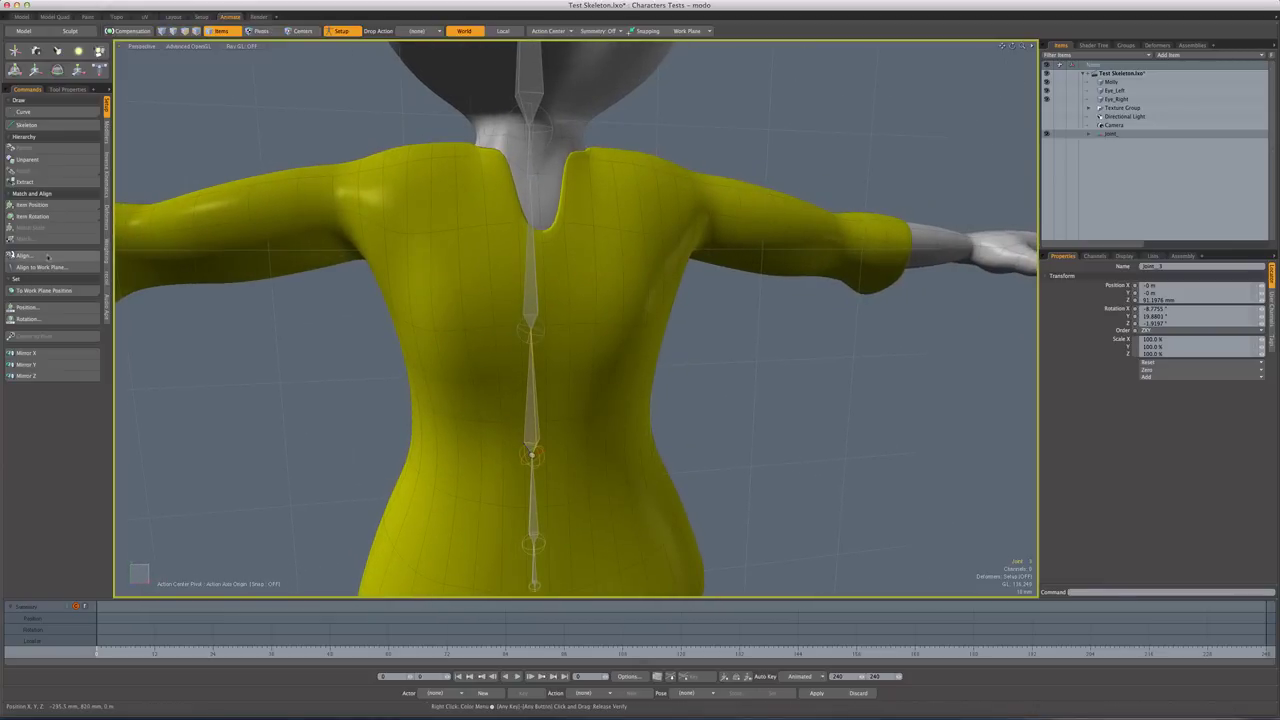
click(47, 258)
click(643, 249)
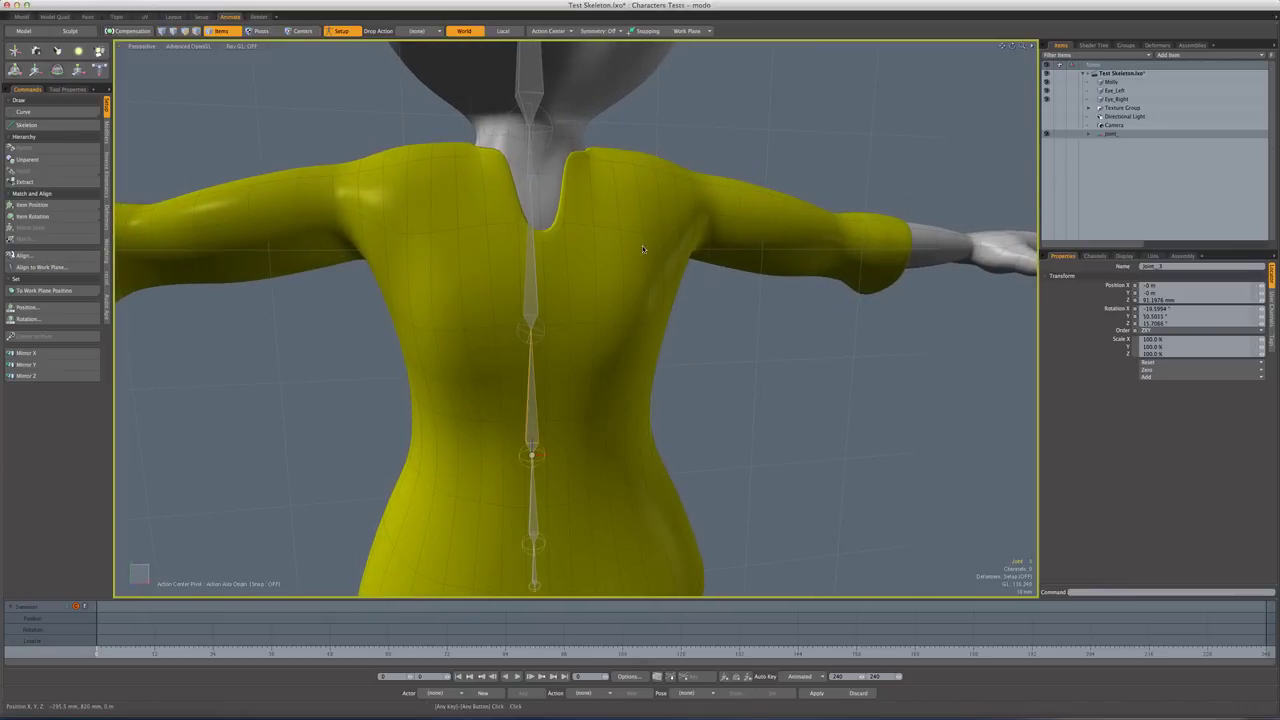
- Align the chest joint using the same Z Direction, X Axis orientation
click(531, 298)
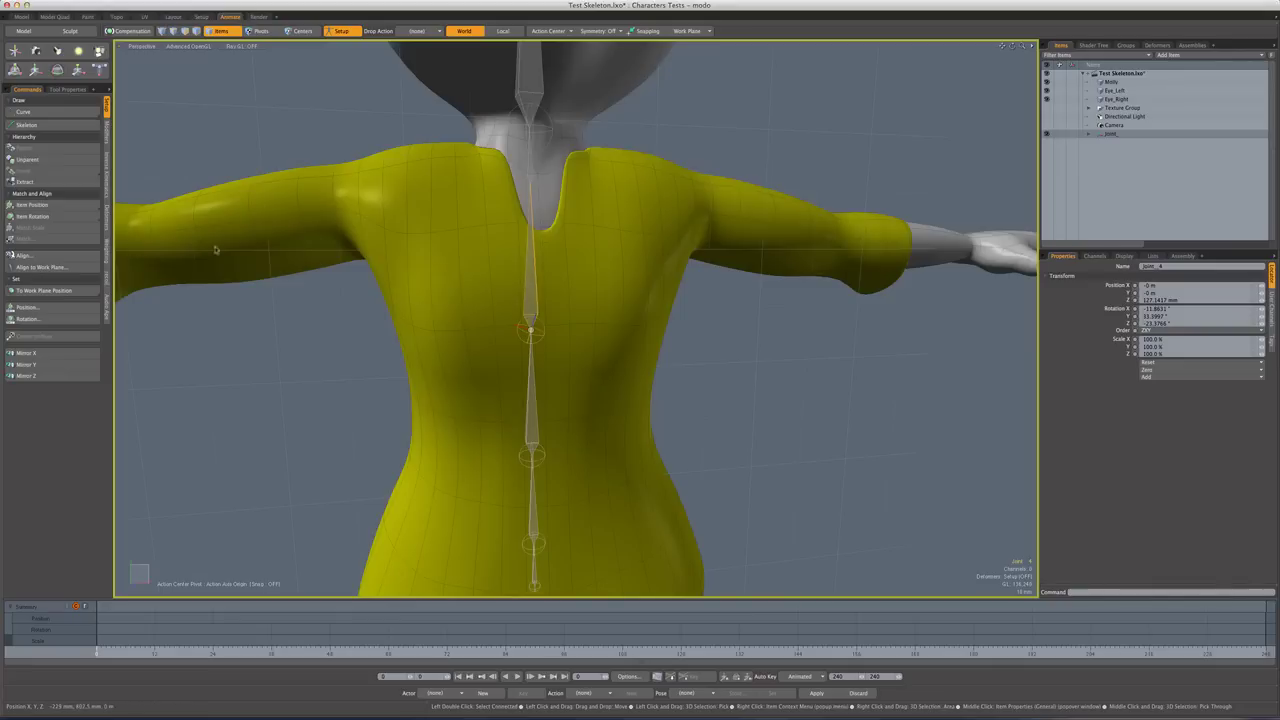
click(47, 257)
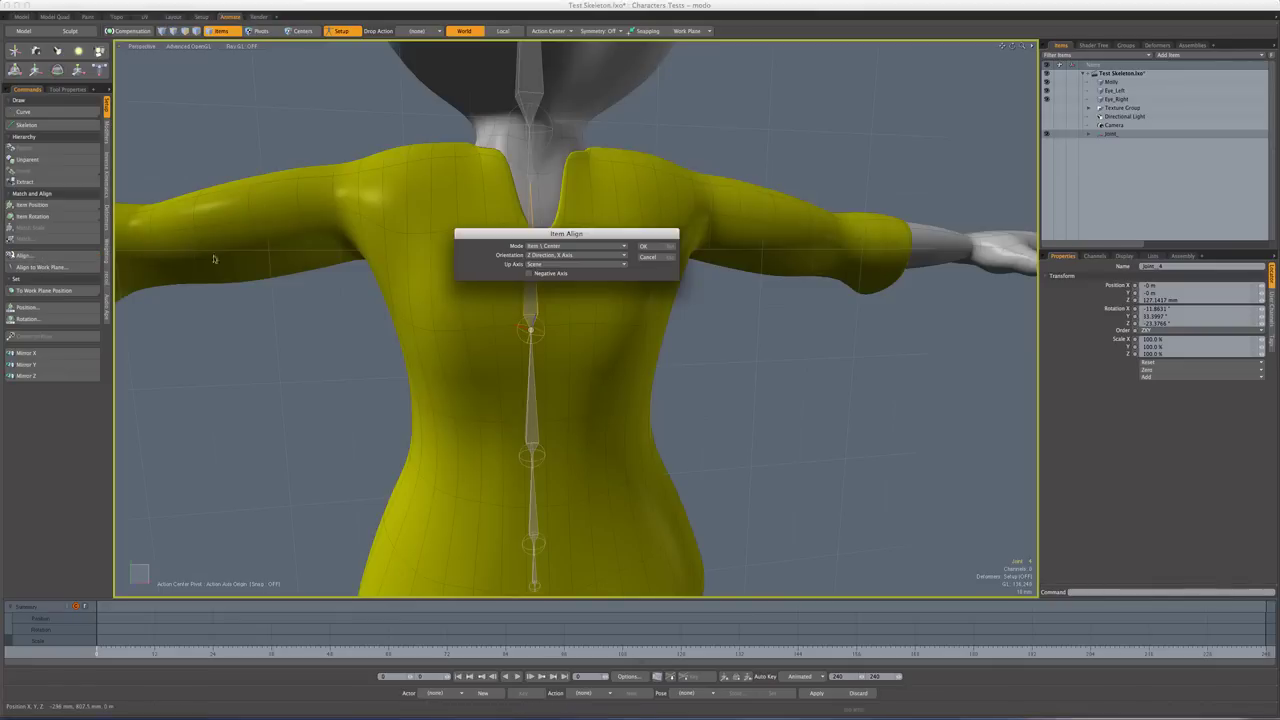
click(645, 247)
- Examine the axis orientation of the neck, waist, first spine and root joints from the side and front
key(Down)
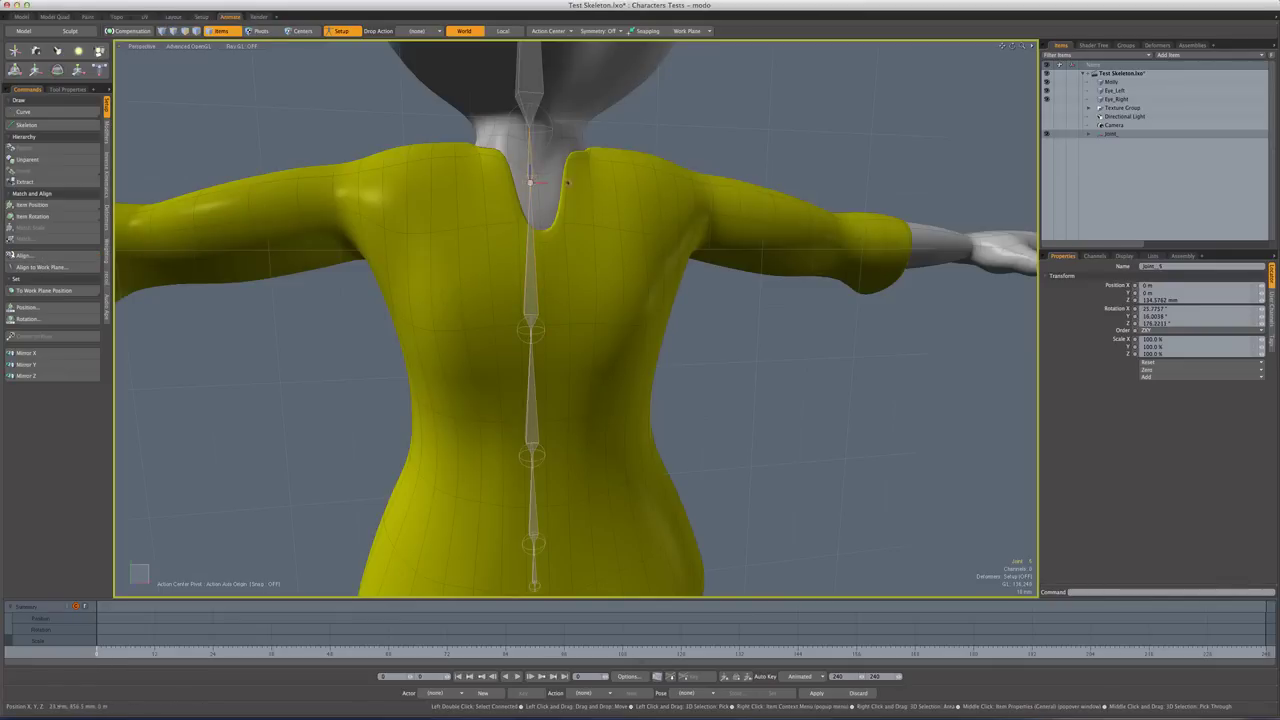
alt+drag(574, 184, 459, 208)
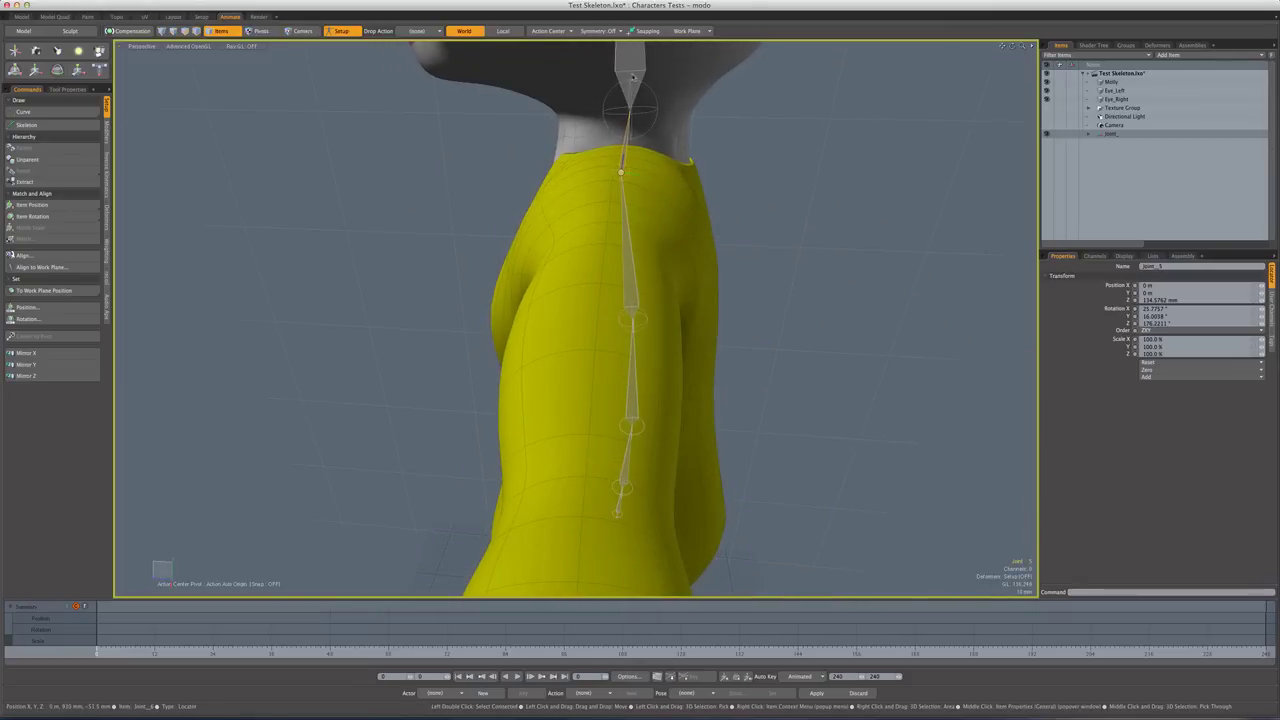
click(632, 77)
alt+drag(600, 140, 722, 150)
click(532, 165)
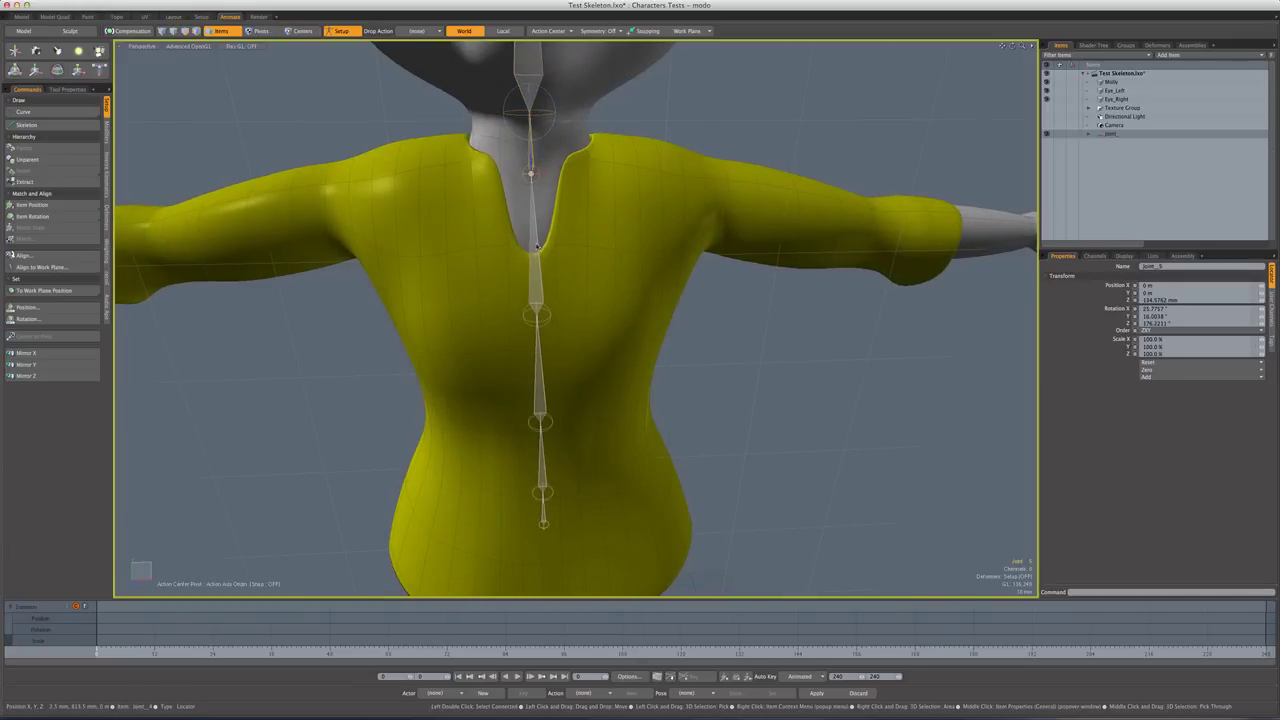
click(543, 415)
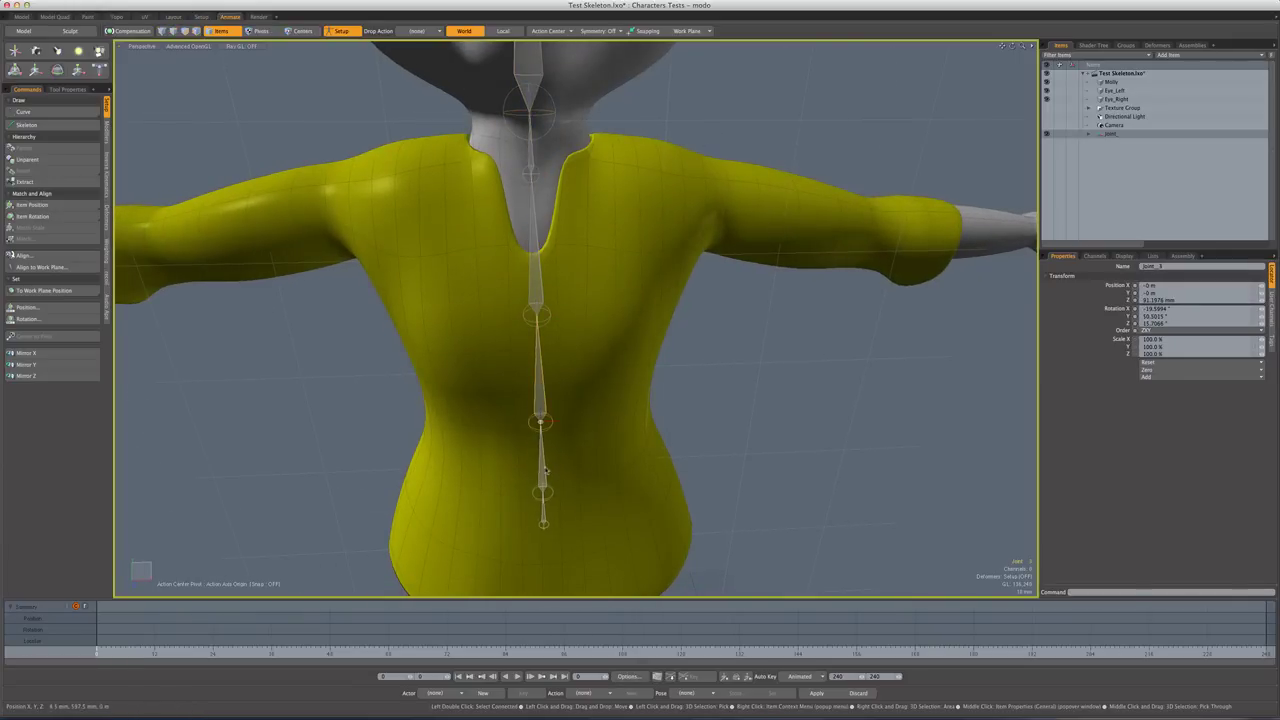
click(543, 519)
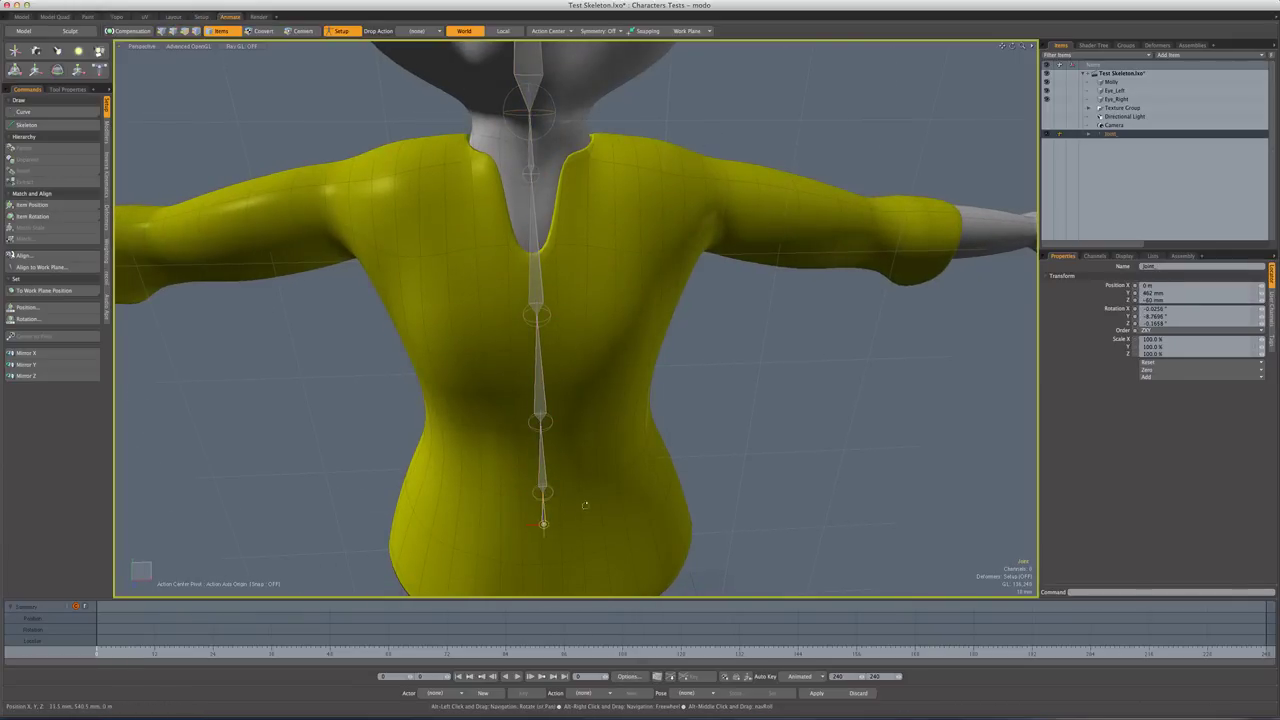
alt+drag(587, 502, 616, 434)
ctrl+alt+drag(637, 375, 632, 346)
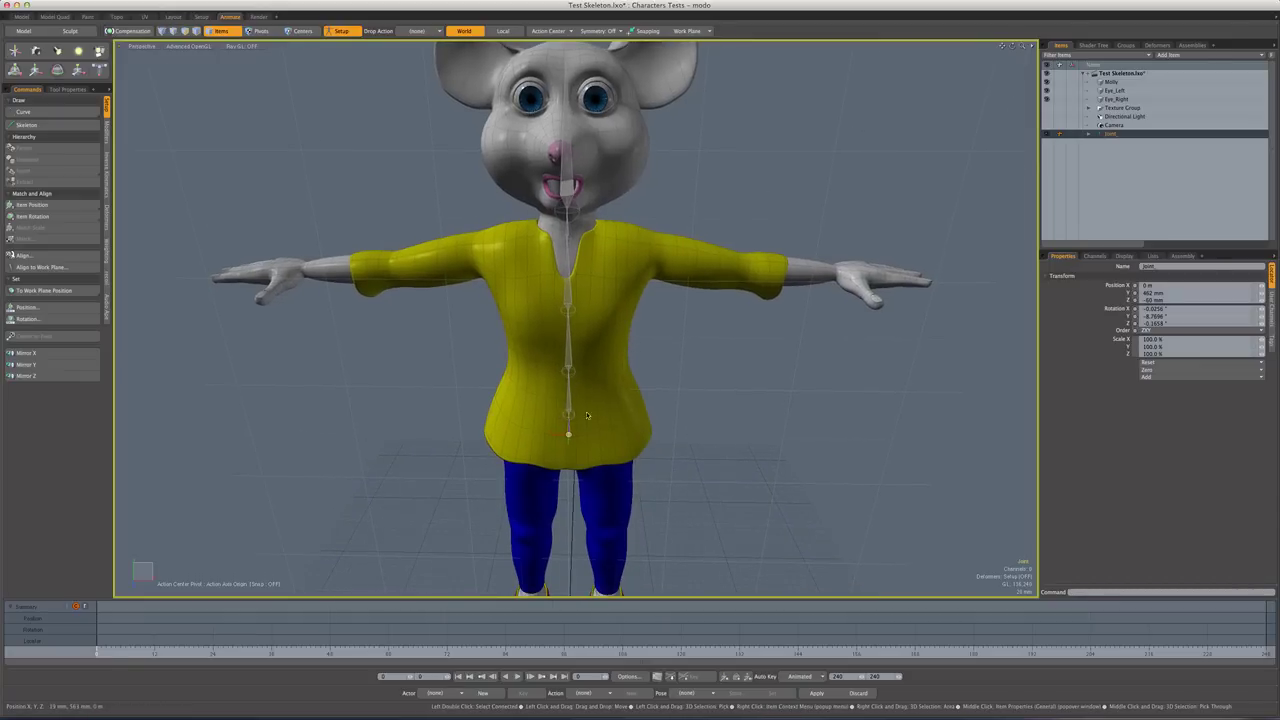
alt+drag(598, 413, 608, 380)
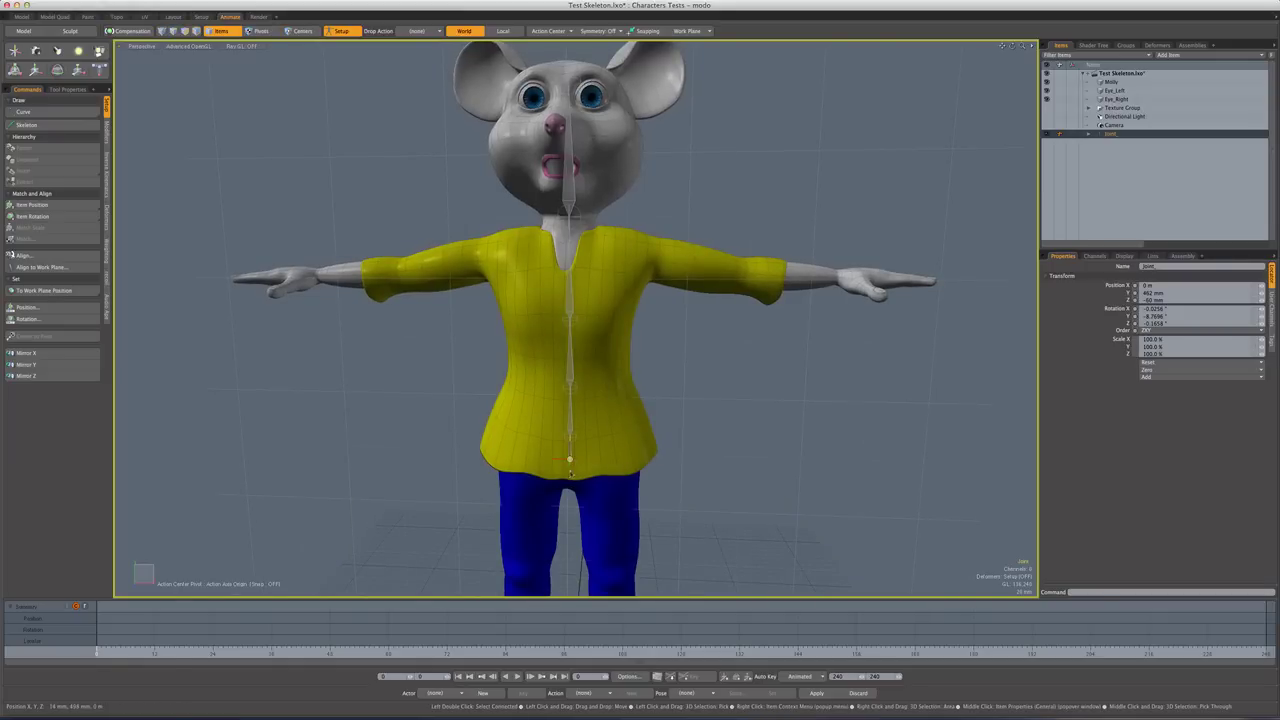
click(571, 412)
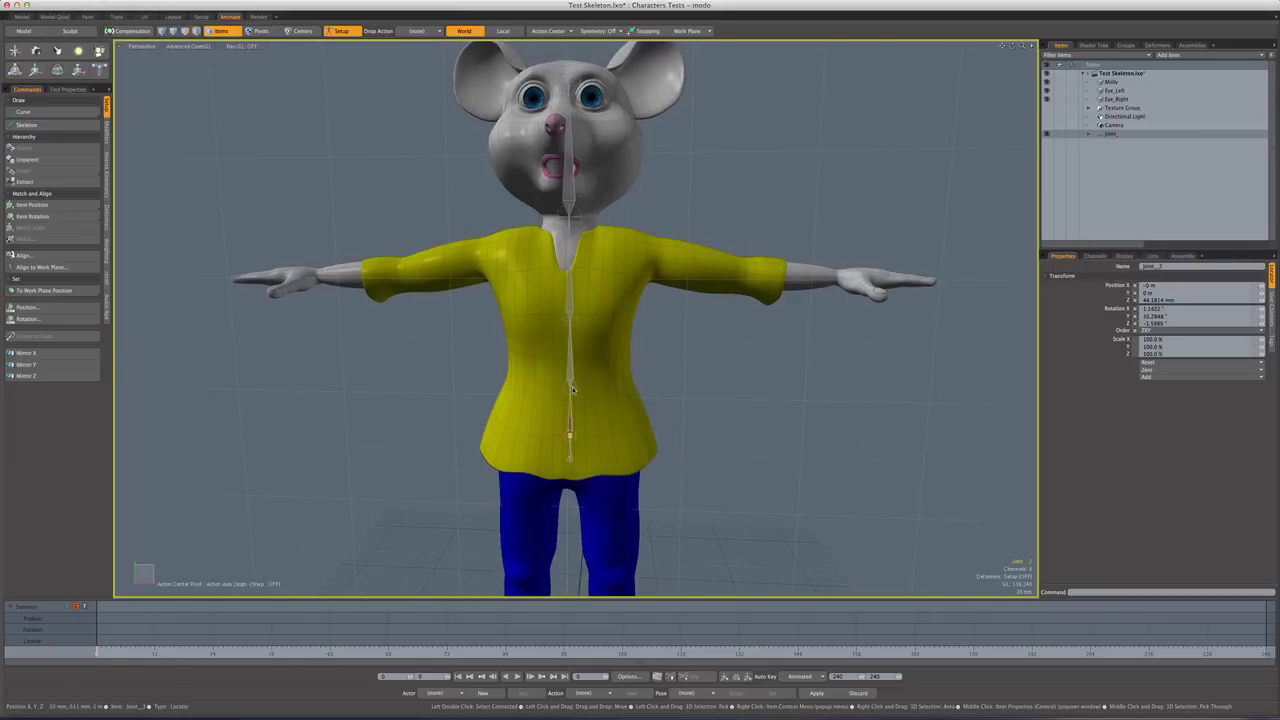
drag(572, 378, 572, 298)
- Ready the root joint for rotation with Child Compensate enabled
click(569, 459)
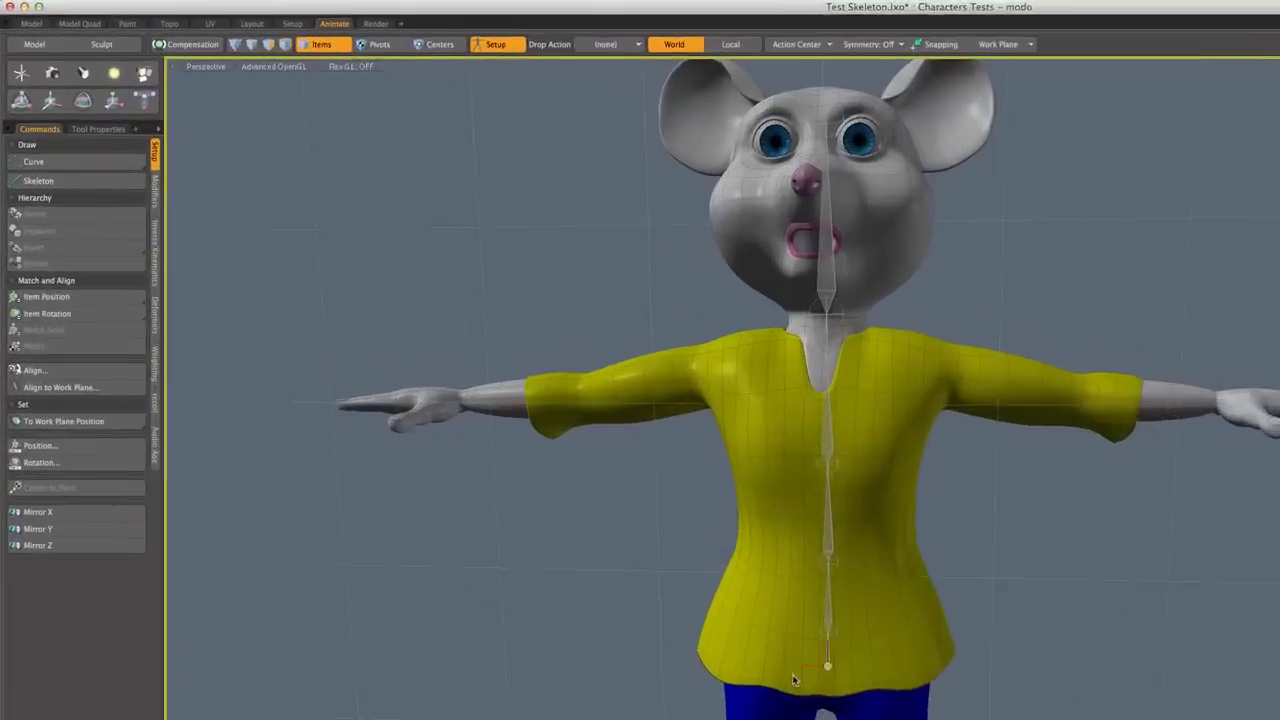
key(e)
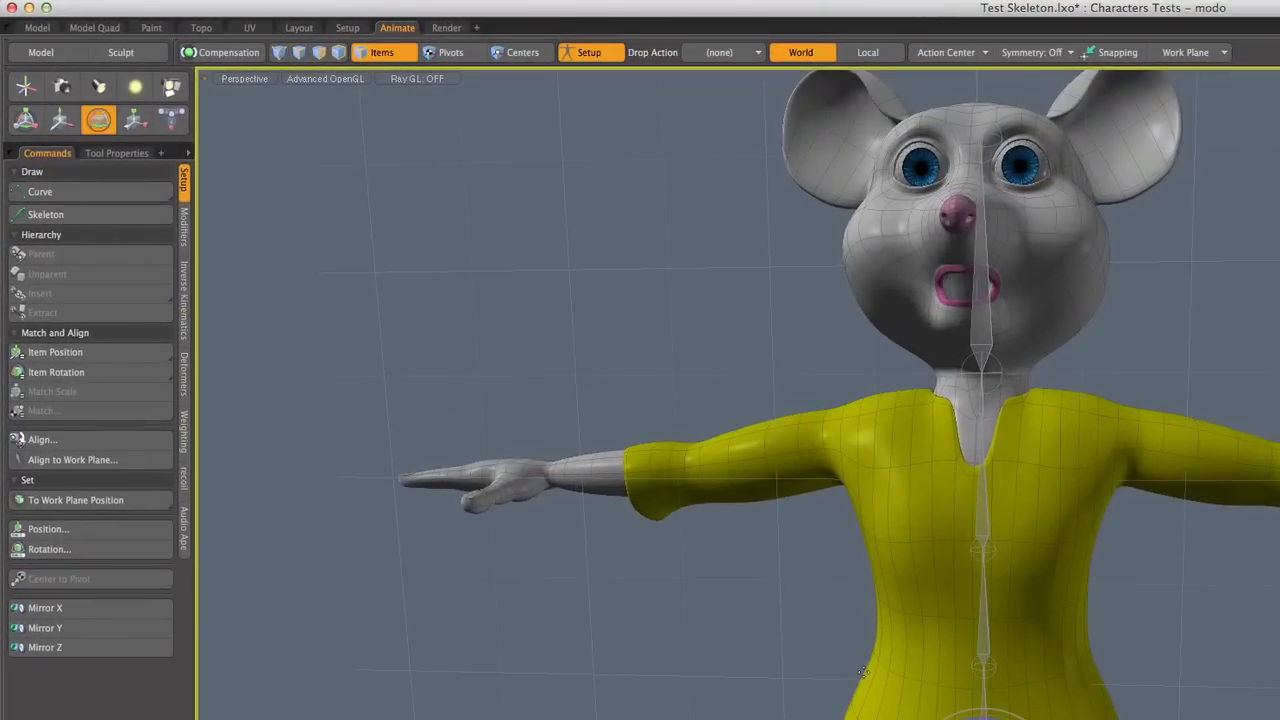
click(122, 155)
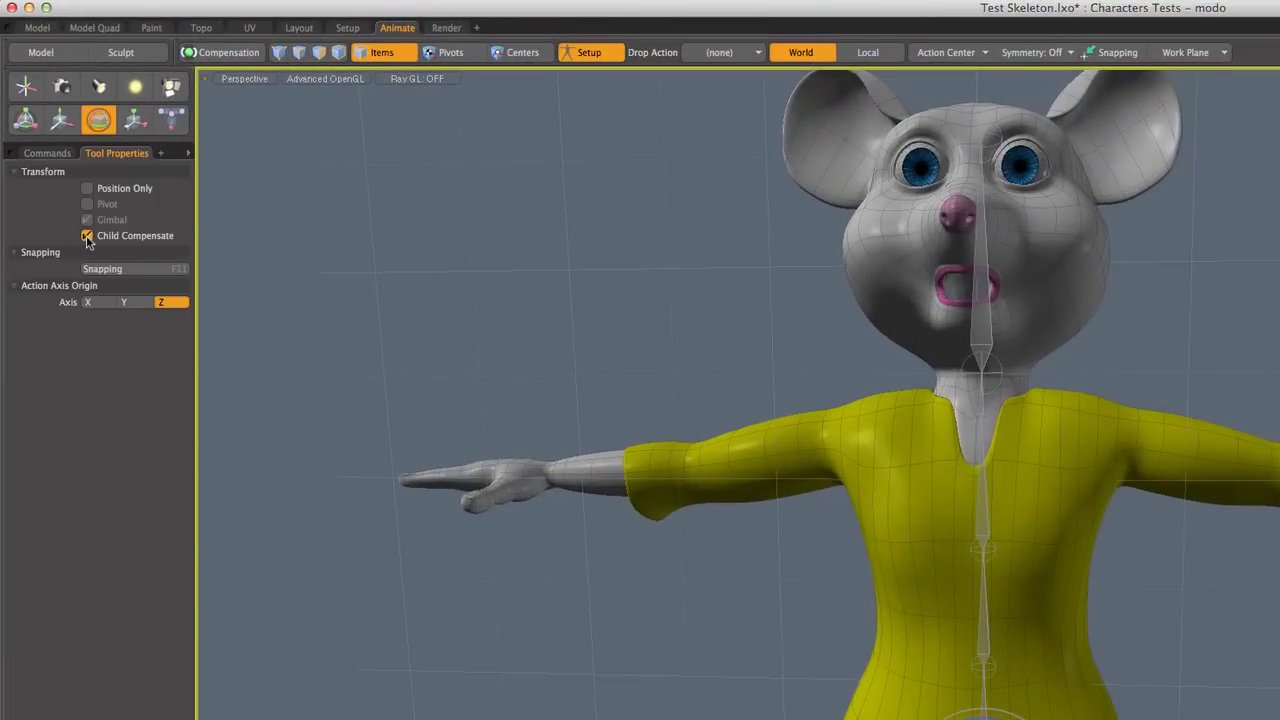
alt+drag(871, 200, 871, 310)
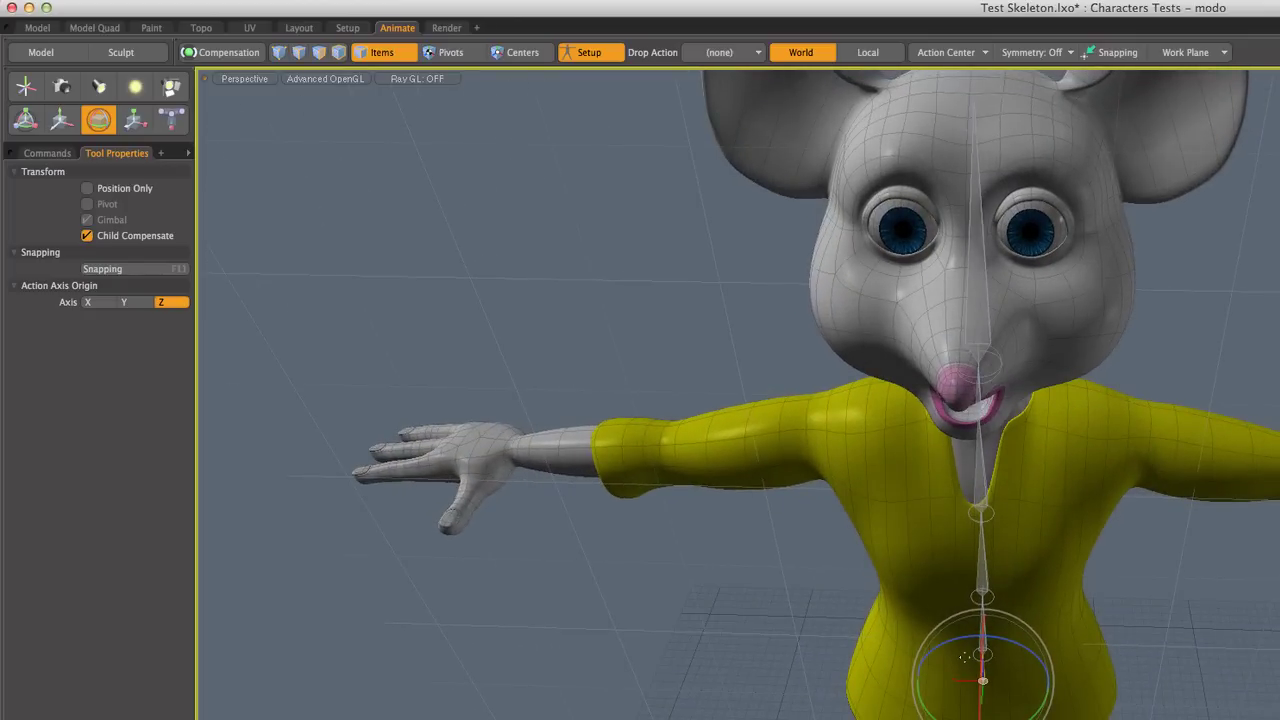
alt+drag(1116, 719, 1134, 718)
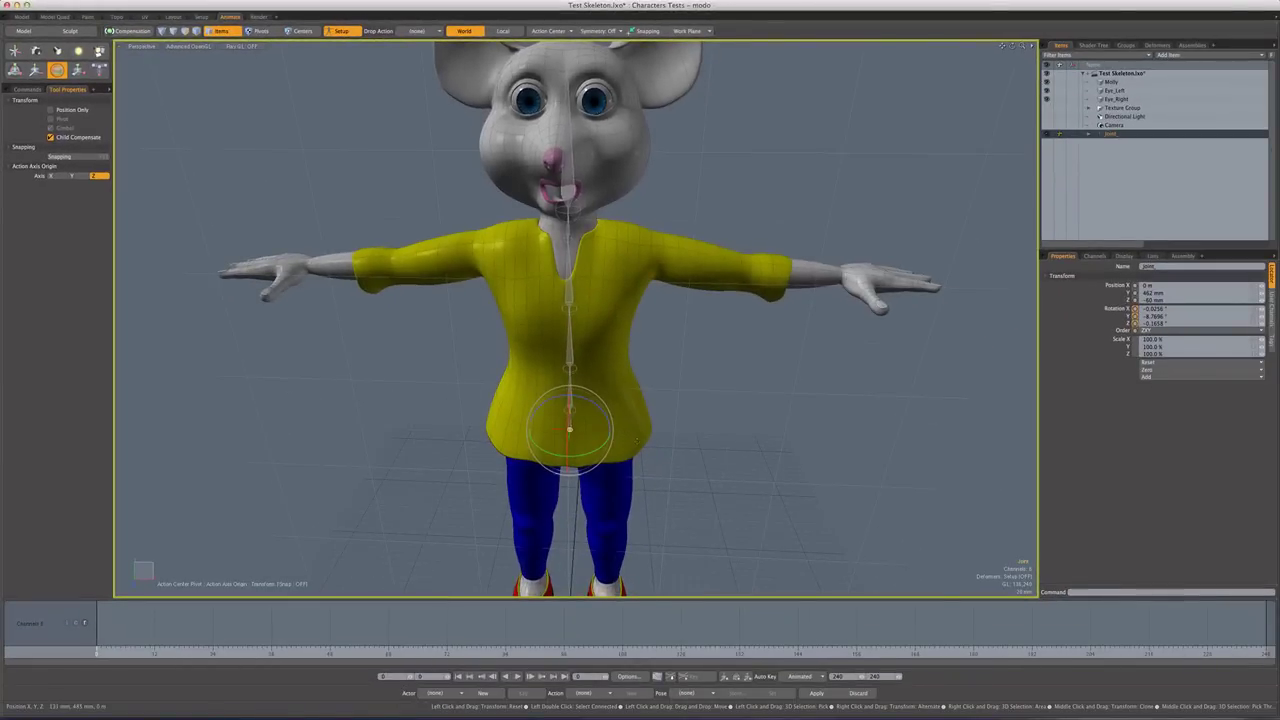
alt+drag(637, 440, 536, 455)
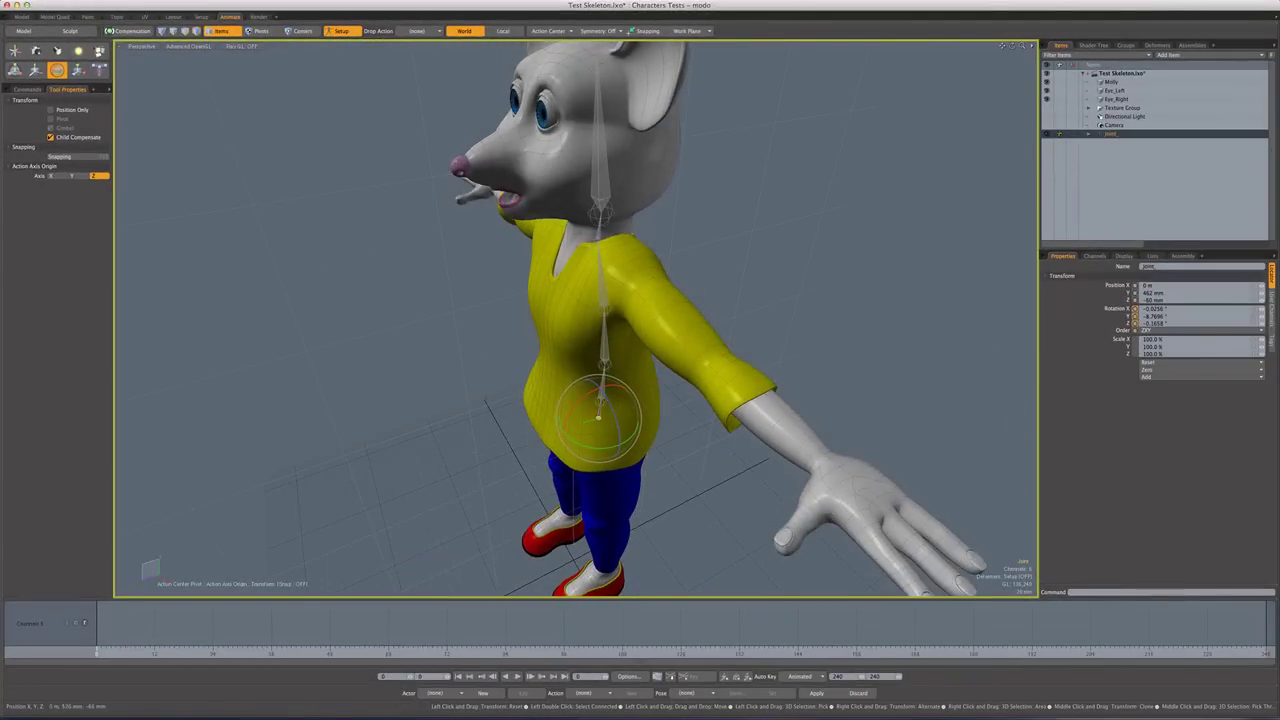
- Step up and down through the joint chain and compare the local axis directions of each spine joint
key(q)
key(Down)
key(Down)
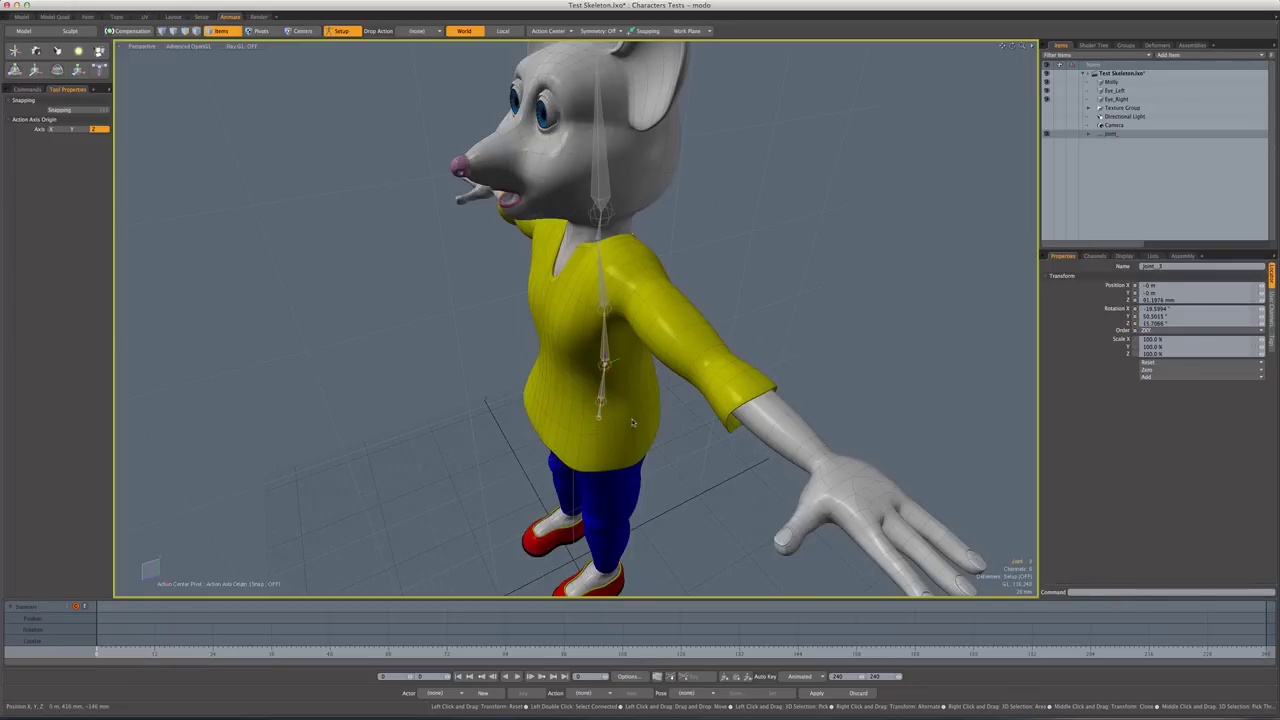
key(Up)
key(Up)
key(Up)
key(Down)
key(Down)
key(Down)
key(Down)
key(Down)
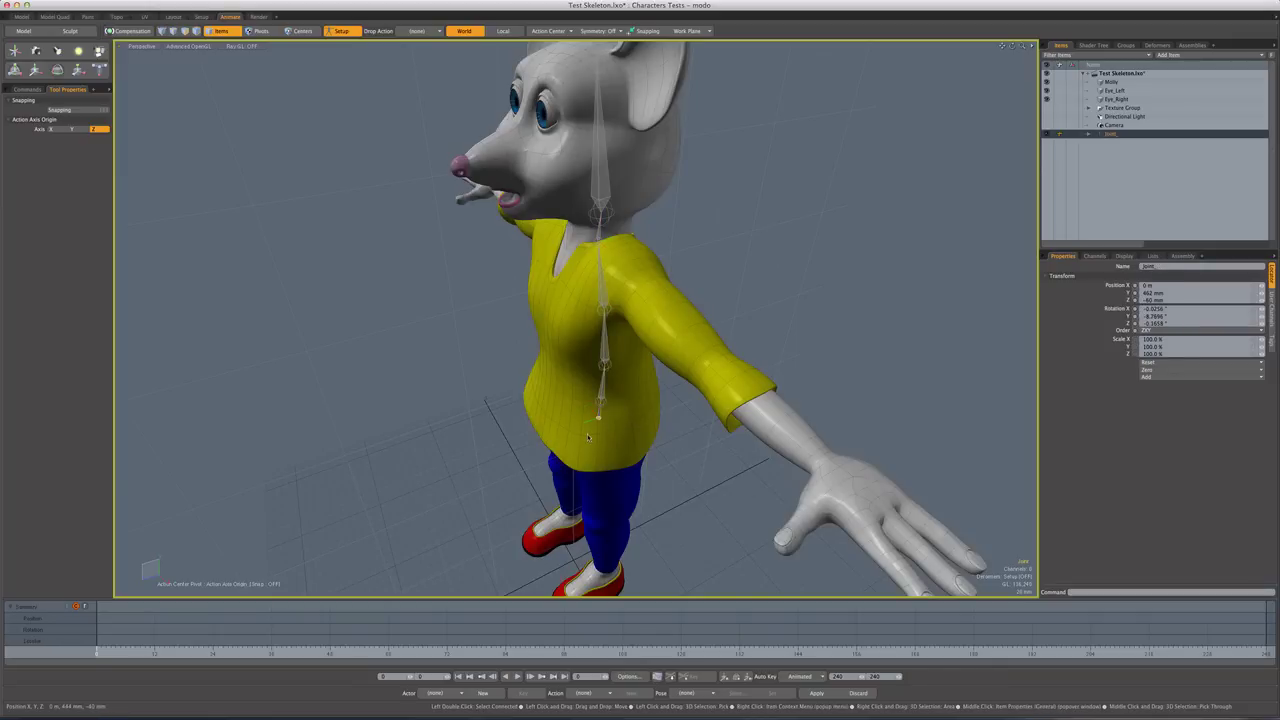
- From the top view, rotate the root joint around its local Z axis so its X axis points squarely toward the character's left
alt+drag(601, 457, 632, 465)
key(ctrl+space)
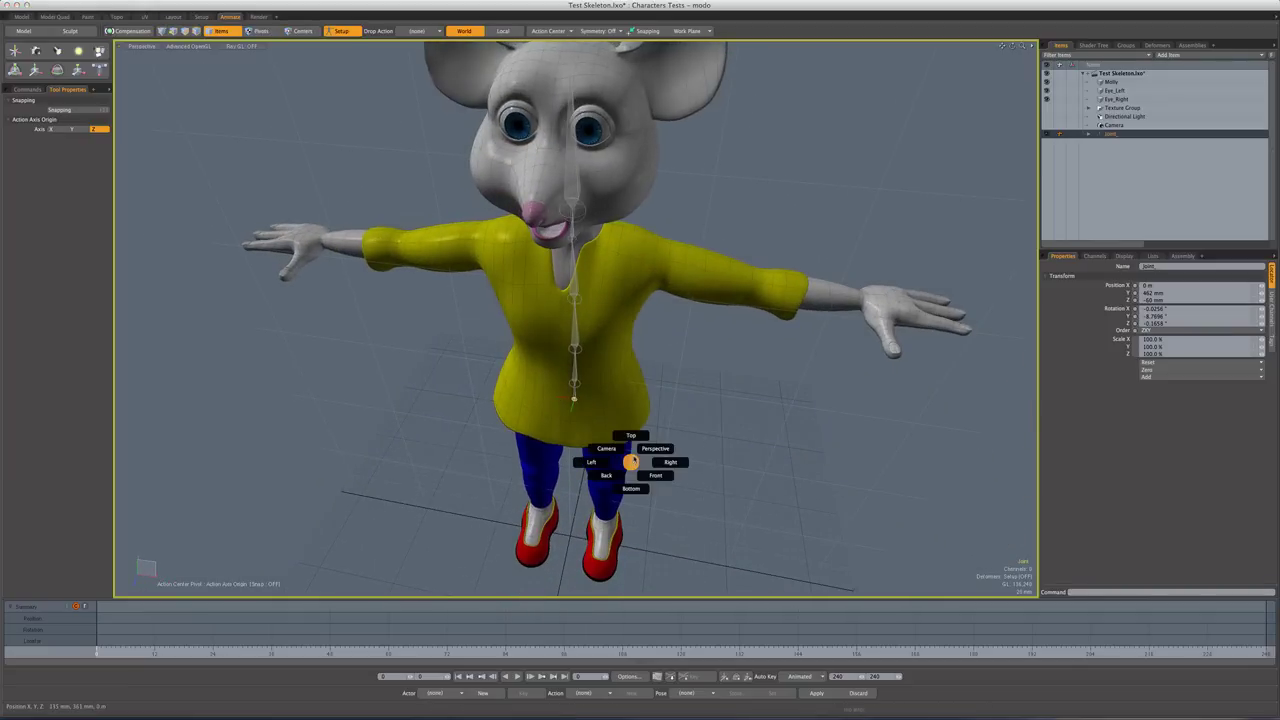
click(631, 437)
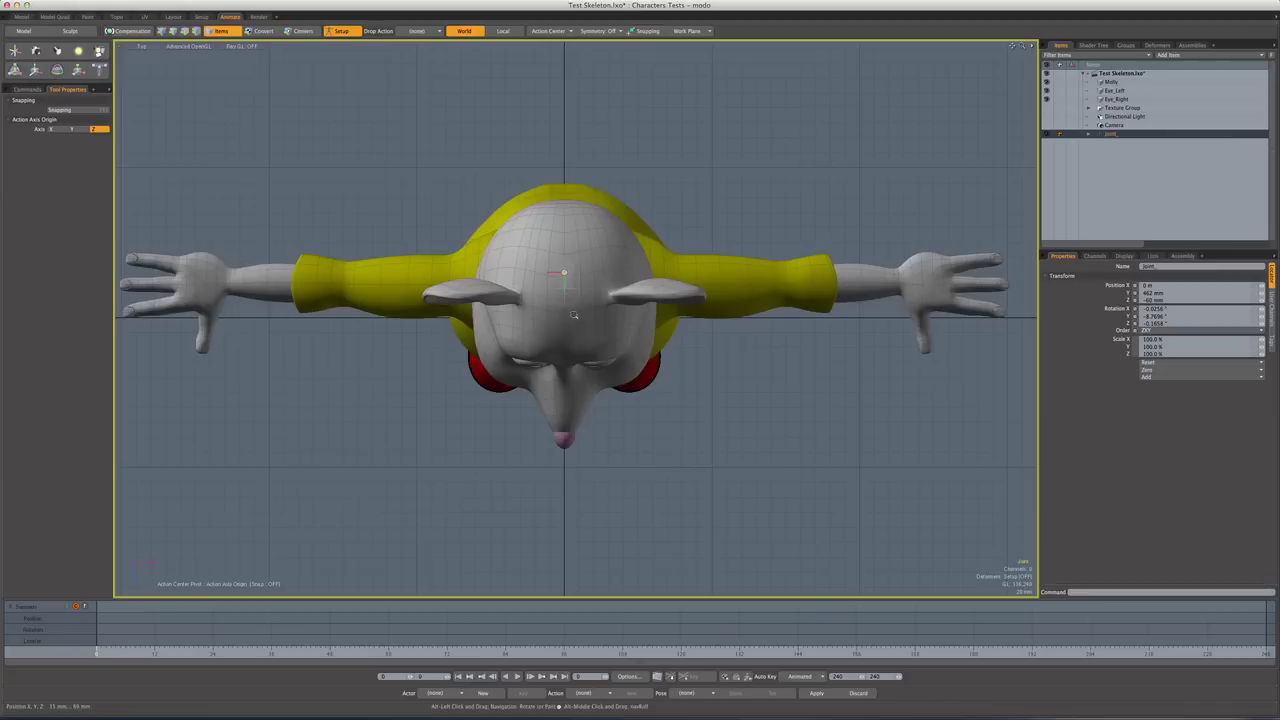
ctrl+alt+drag(600, 300, 676, 303)
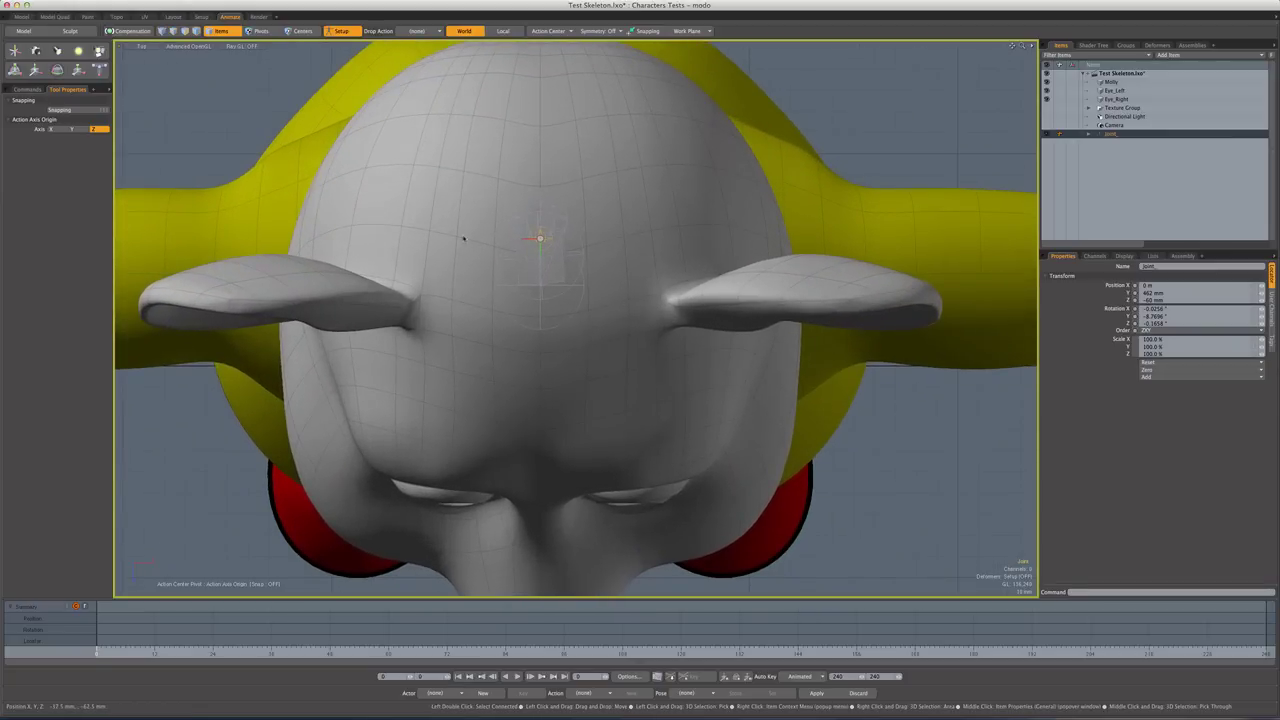
key(e)
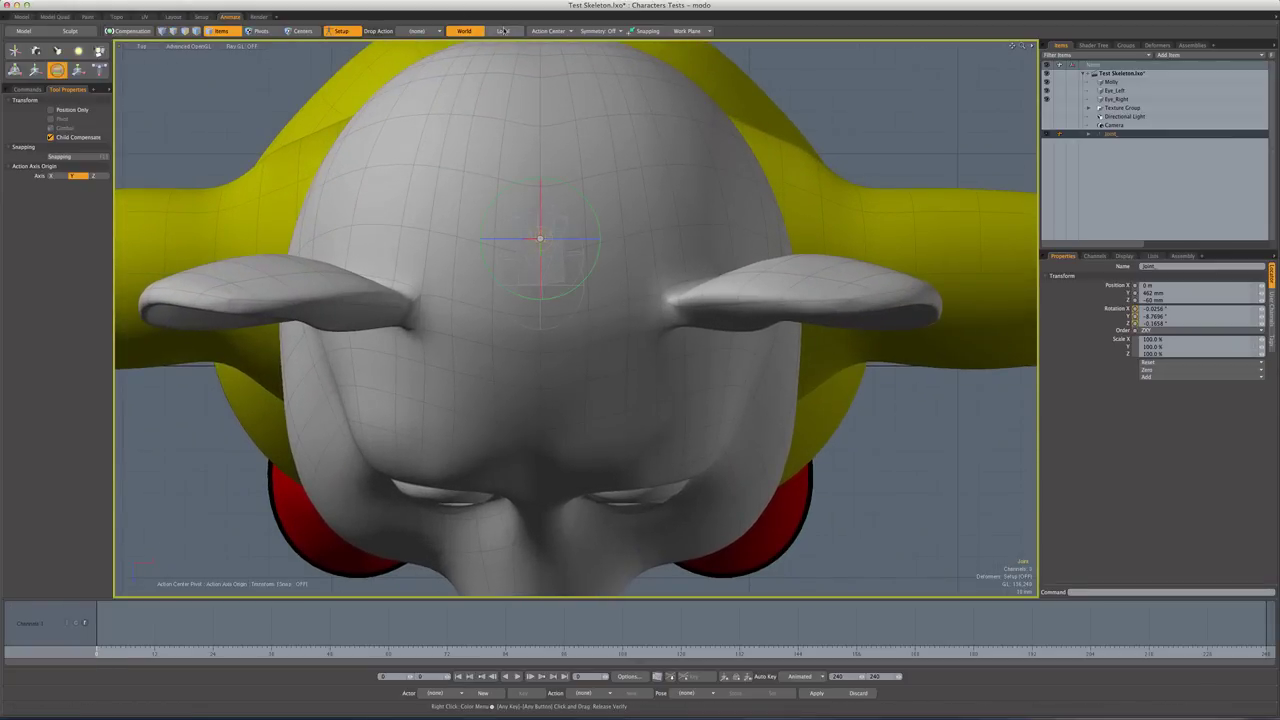
click(503, 31)
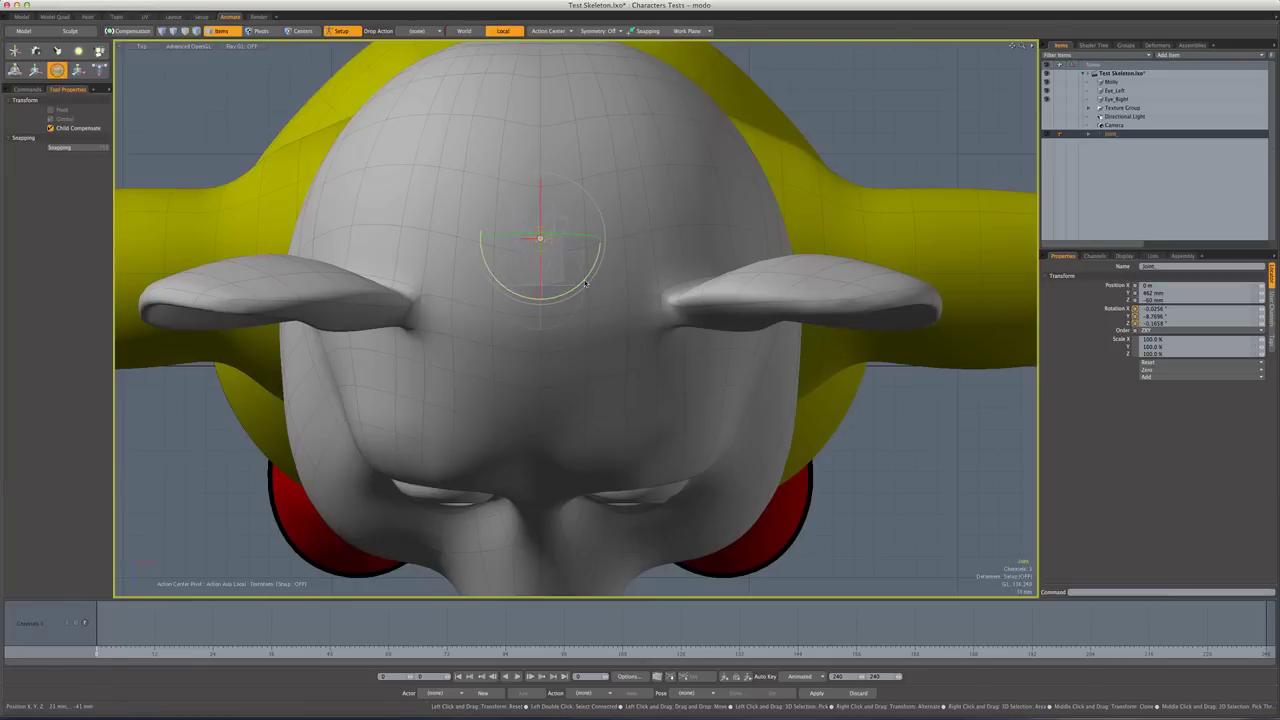
drag(585, 283, 572, 272)
drag(497, 382, 400, 222)
- Rotate the first spine joint around its local Z axis so its X axis matches the root joint's direction
key(Down)
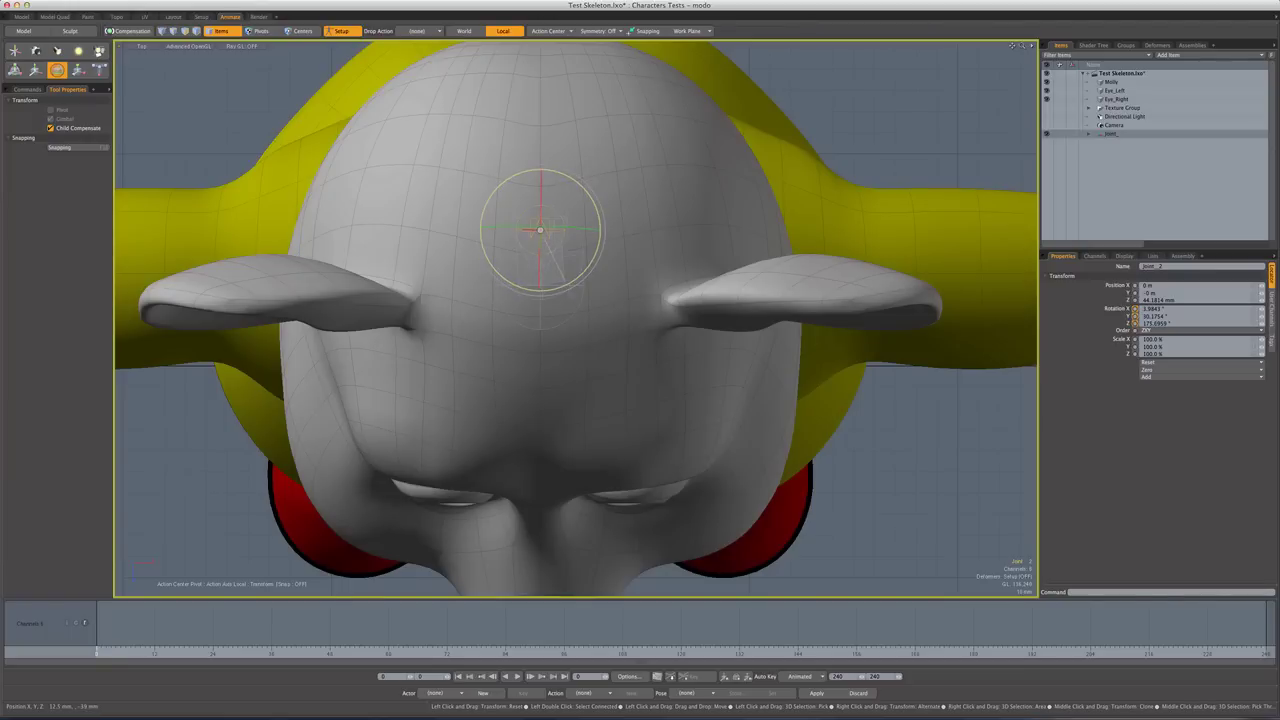
drag(565, 282, 449, 473)
drag(498, 207, 523, 195)
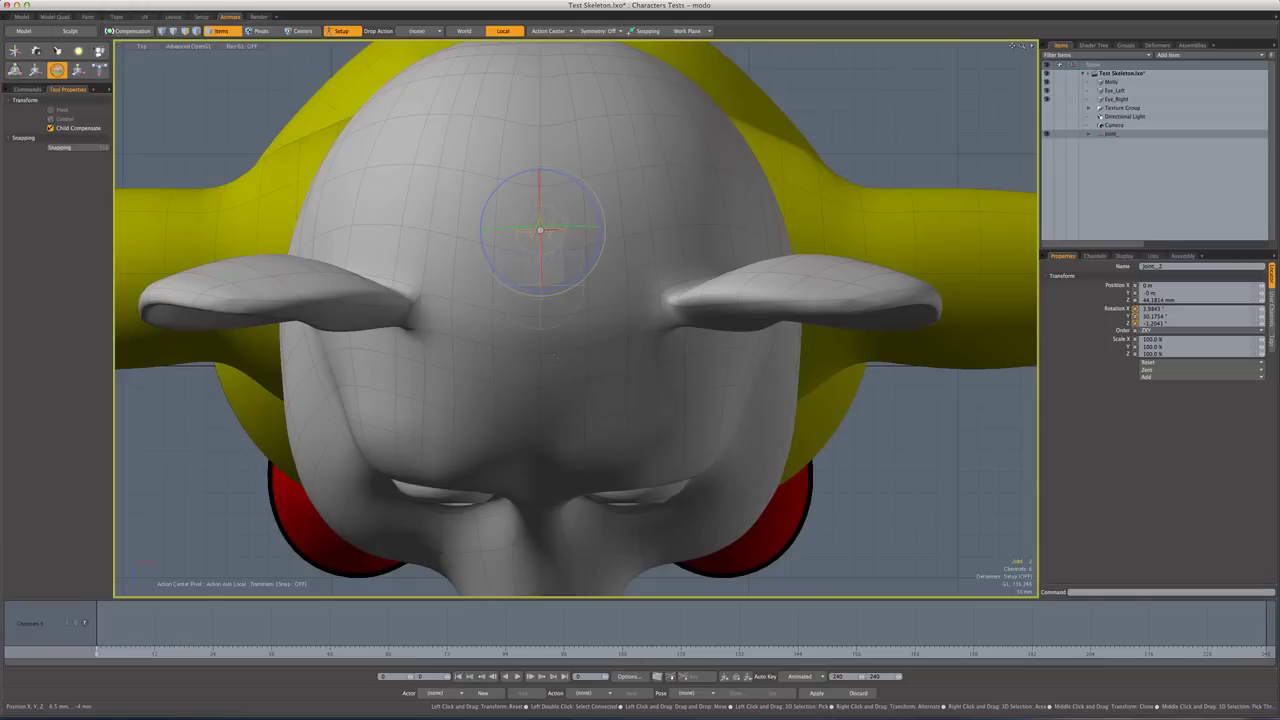
- Continue up the spine, rotating the joint axes locally to match the joints below
key(Down)
key(Down)
drag(584, 190, 584, 195)
key(Down)
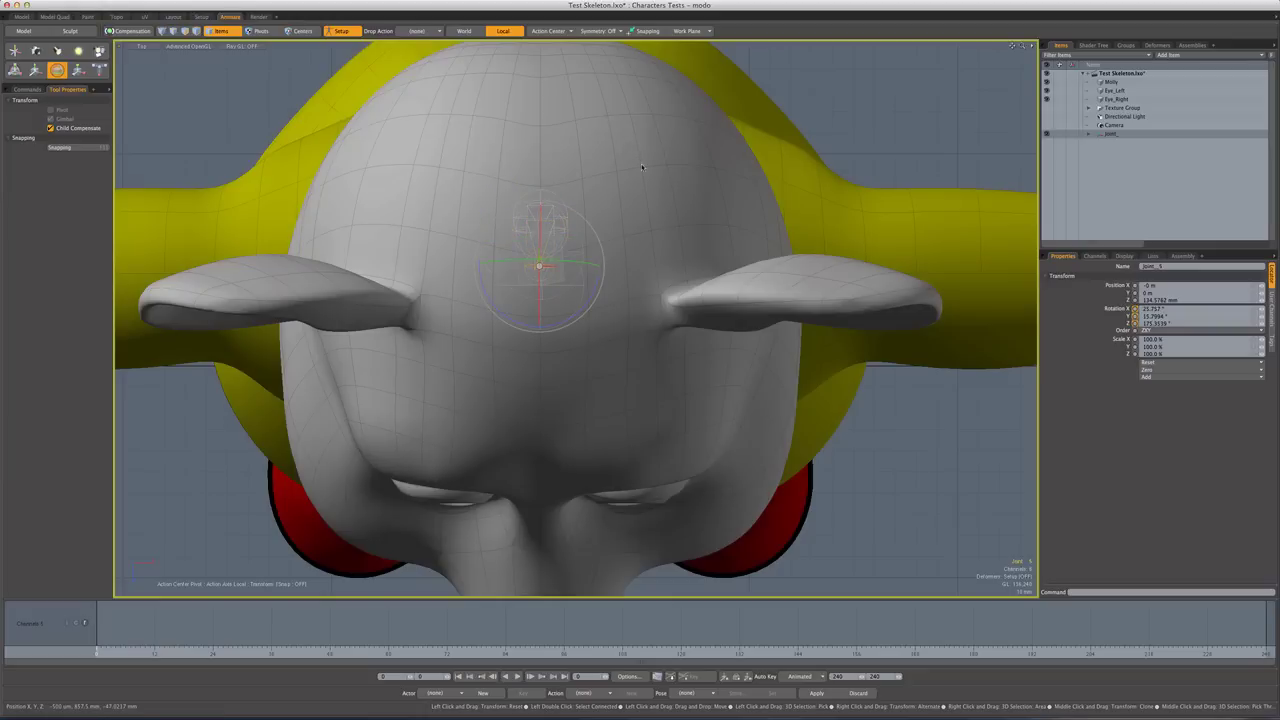
- Rotate the joint at the base of the head around its local Z axis to match the spine joints
key(Down)
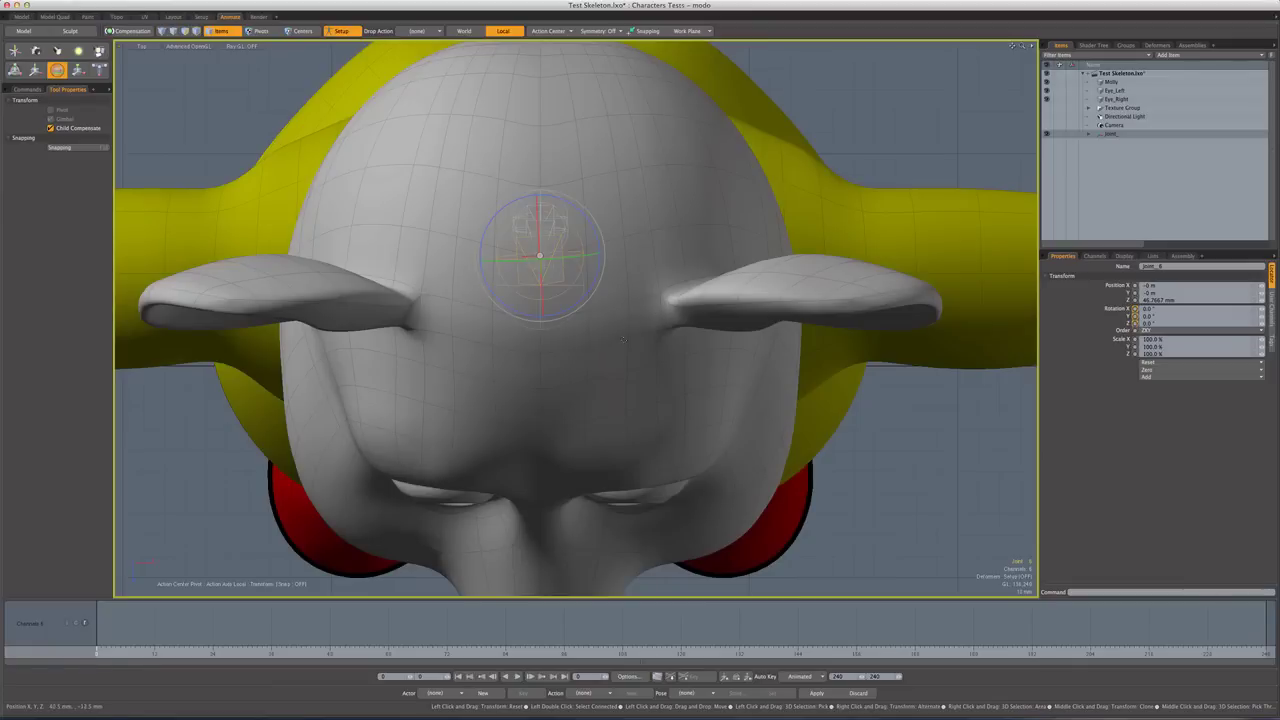
mouse_move(572, 305)
mouse_down()
mouse_move(556, 313)
mouse_move(482, 268)
mouse_up()
drag(511, 204, 507, 206)
- Rotate the joint at the top of the head locally to match the chain, and return to the perspective view
click(549, 238)
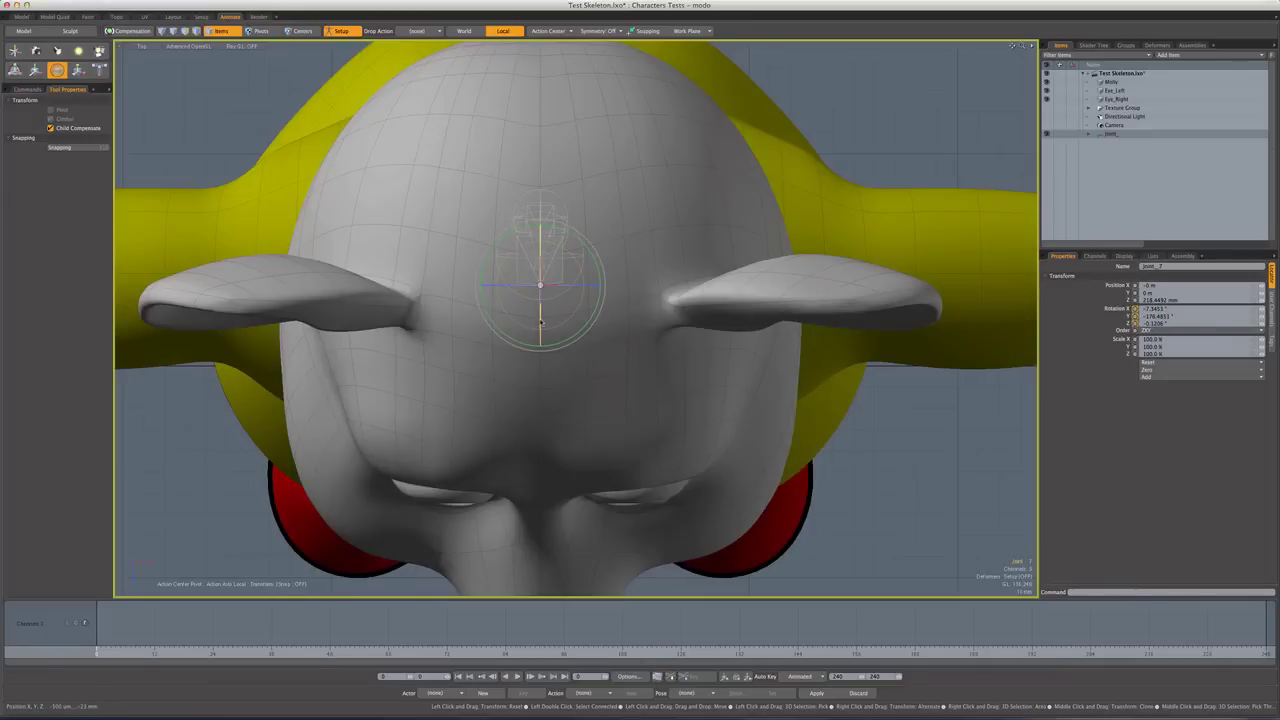
drag(539, 318, 540, 240)
key(space)
key(ctrl+space)
click(610, 337)
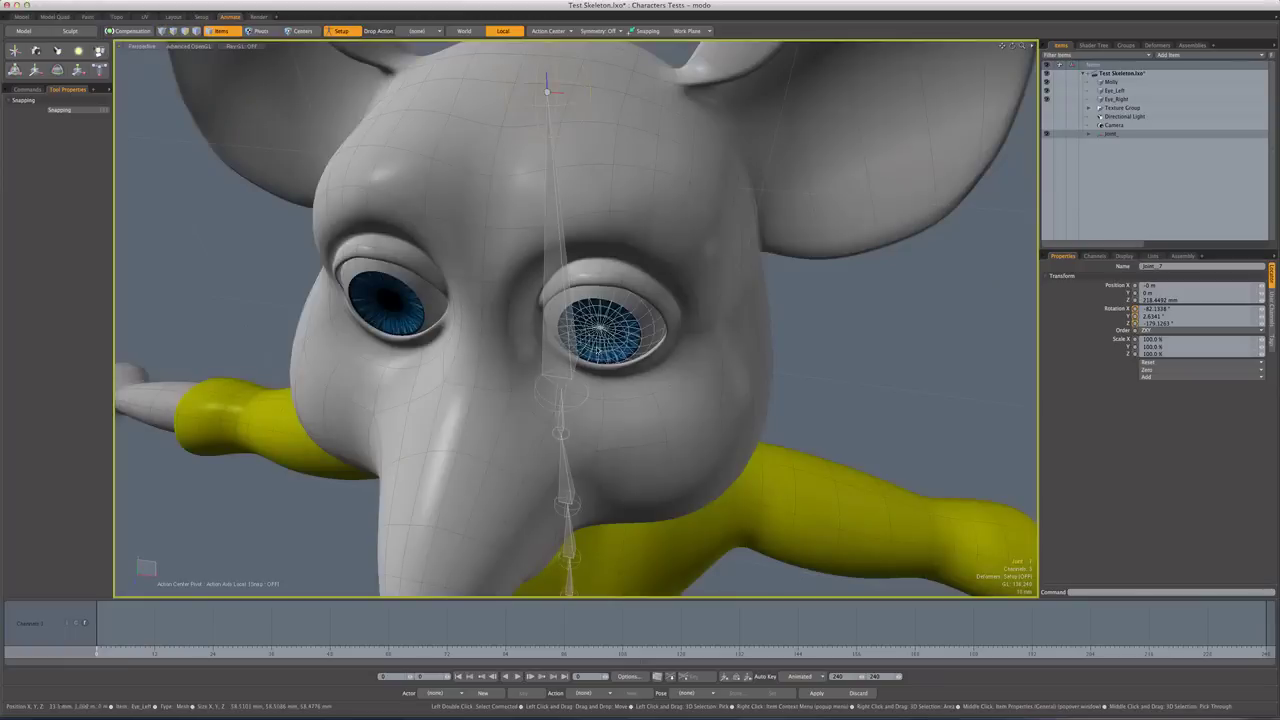
- Select the whole joint chain, zero all of its transforms, and check the resulting zero channels
alt+drag(608, 338, 588, 227)
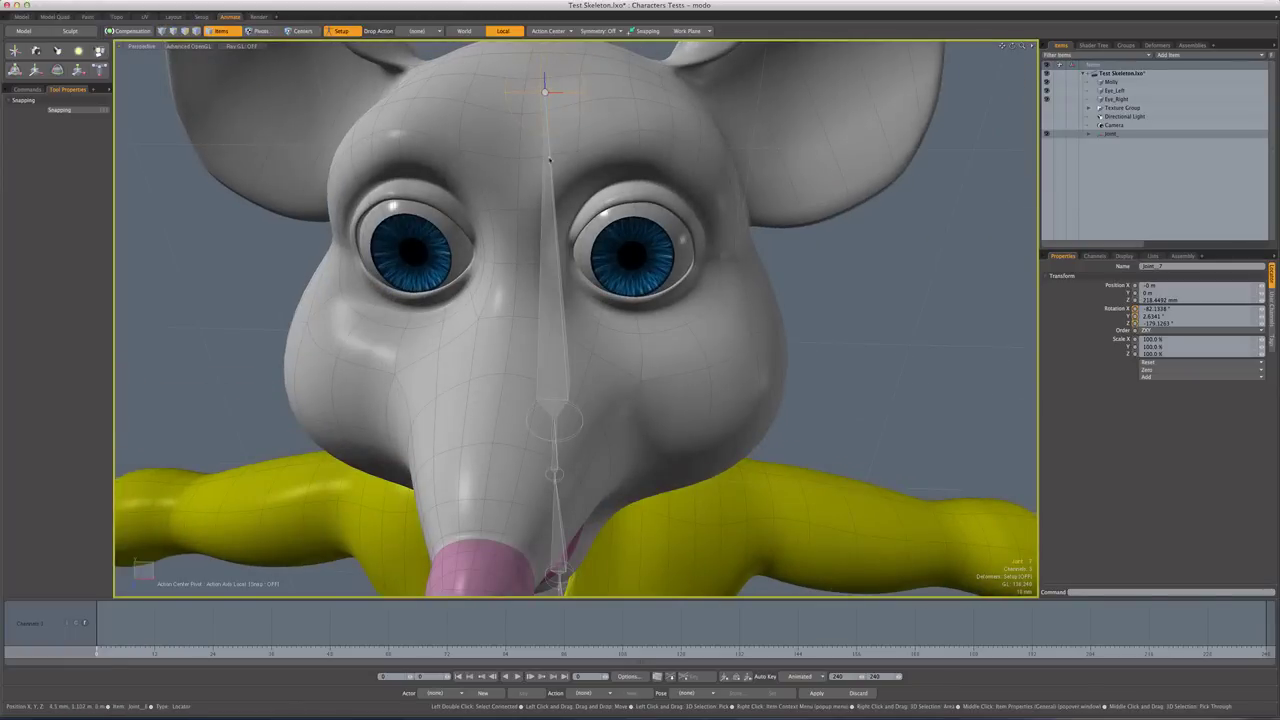
ctrl+alt+drag(638, 321, 552, 300)
double_click(1140, 133)
alt+drag(745, 348, 700, 340)
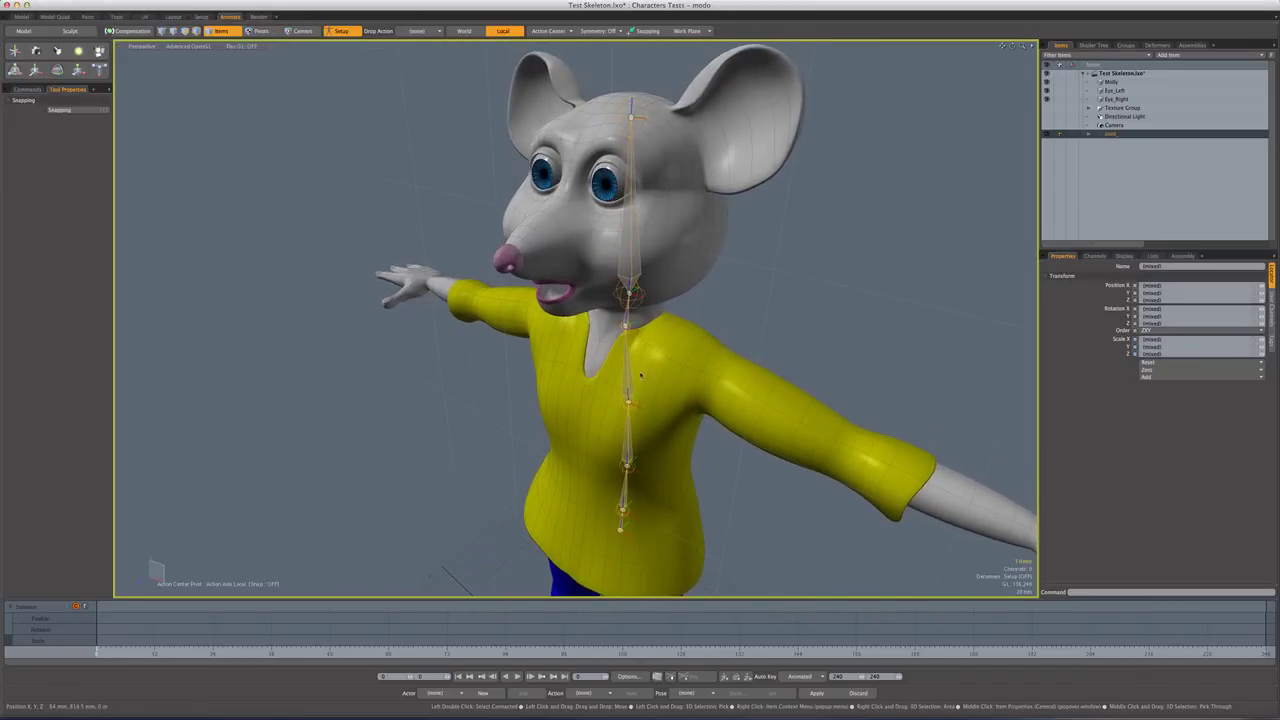
alt+drag(636, 199, 906, 330)
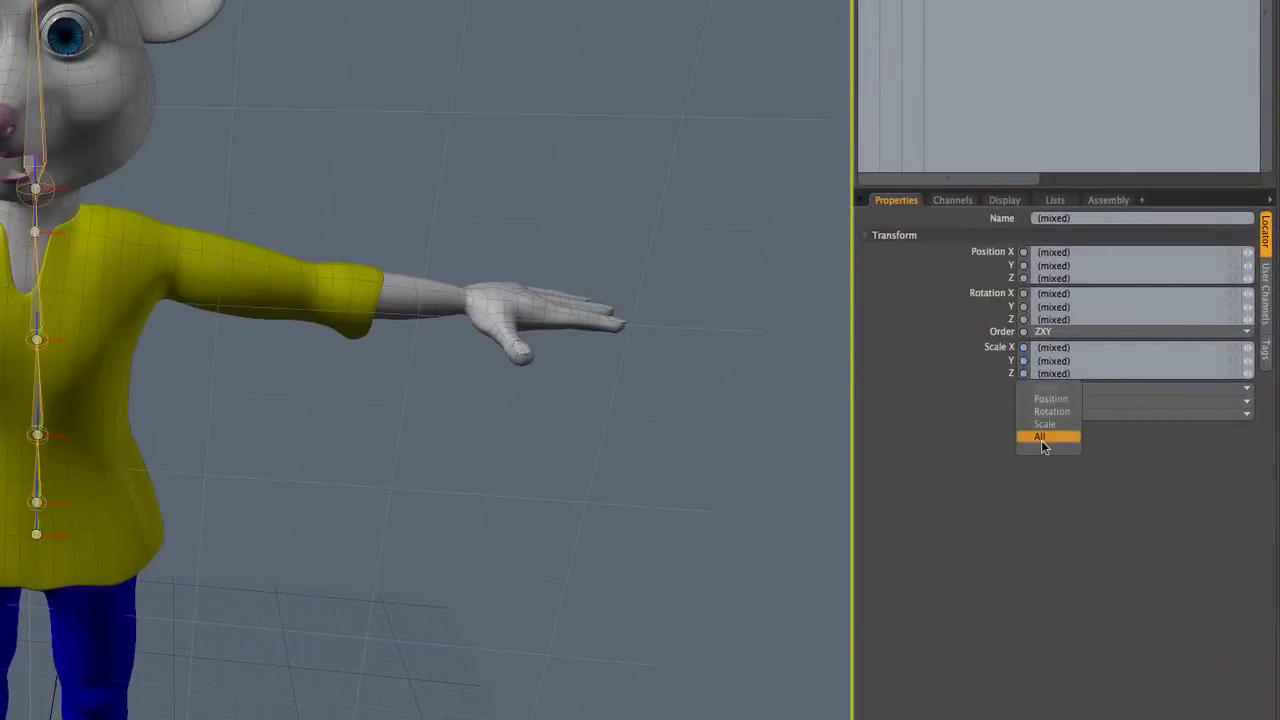
click(1041, 438)
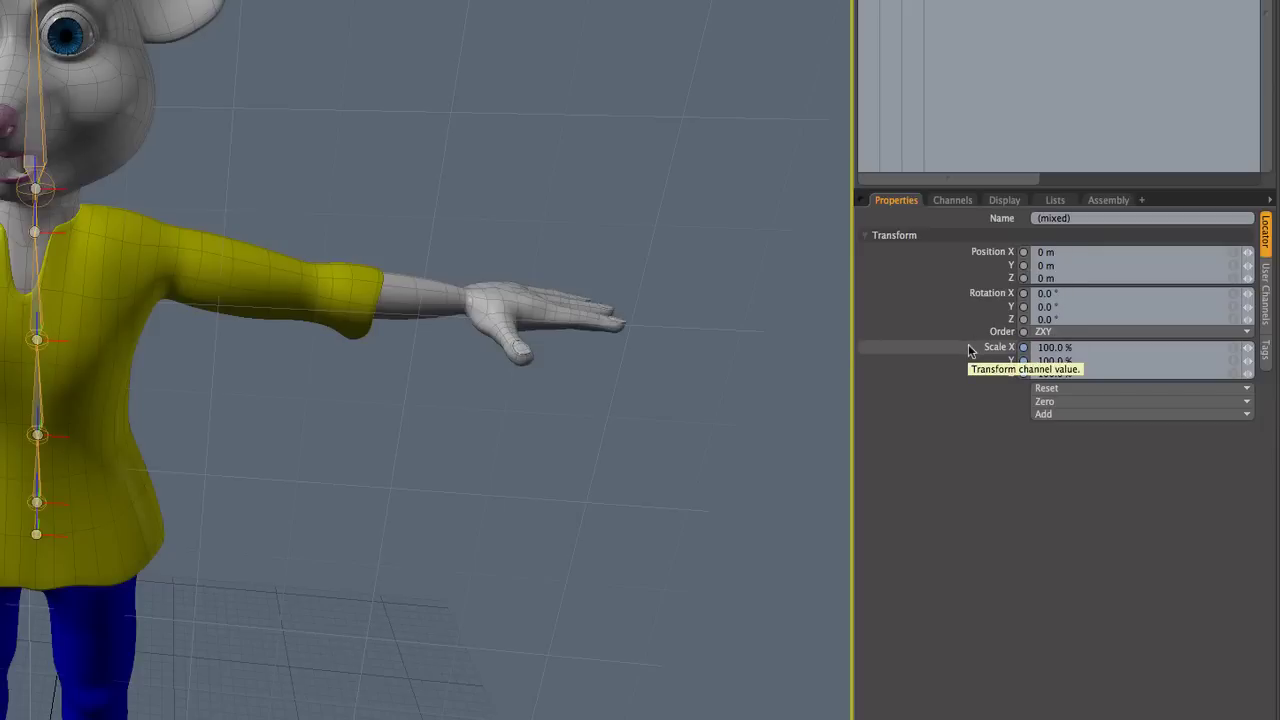
click(957, 202)
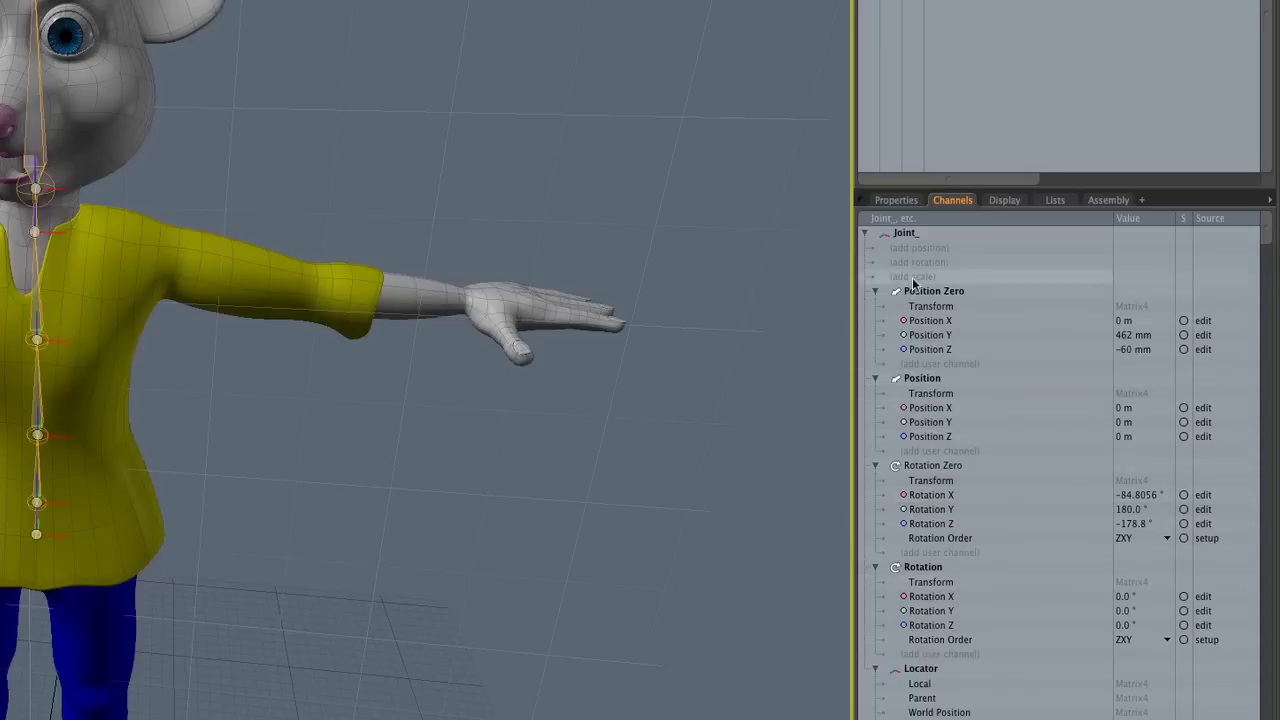
click(892, 203)
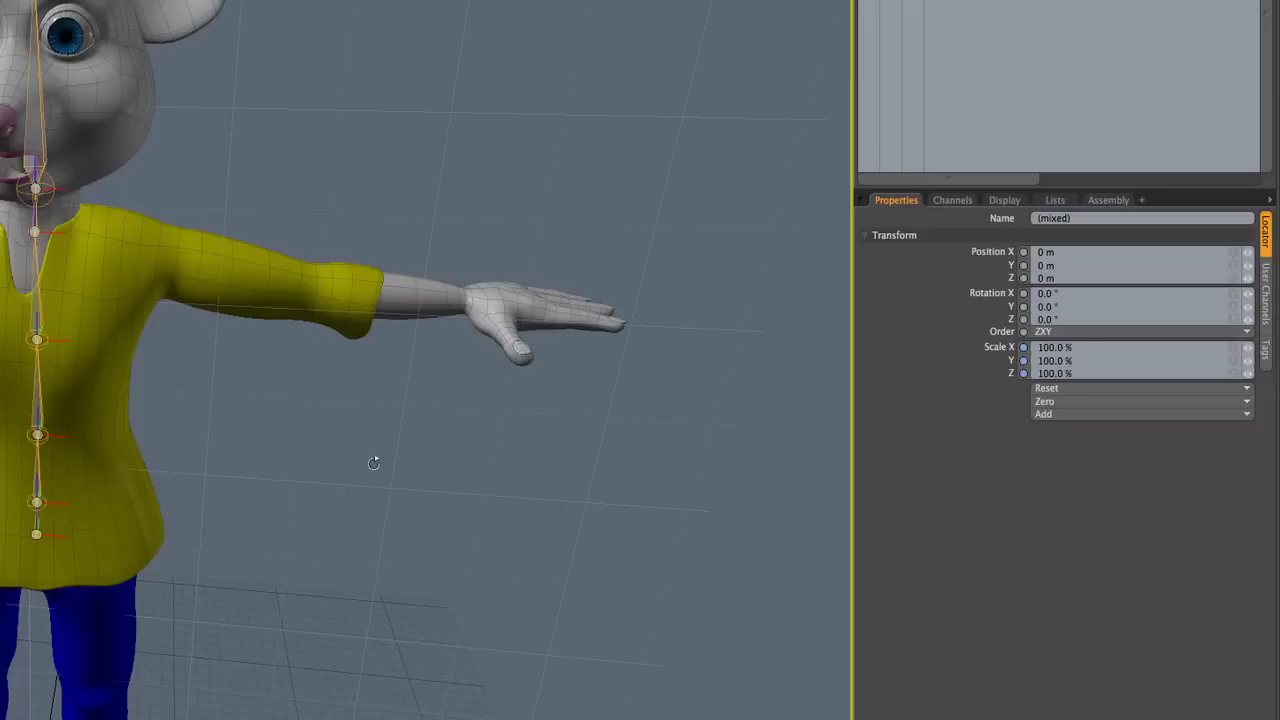
- Start the Skeleton tool on the existing chain with X Axis symmetry for mirrored joints
alt+shift+drag(361, 469, 352, 399)
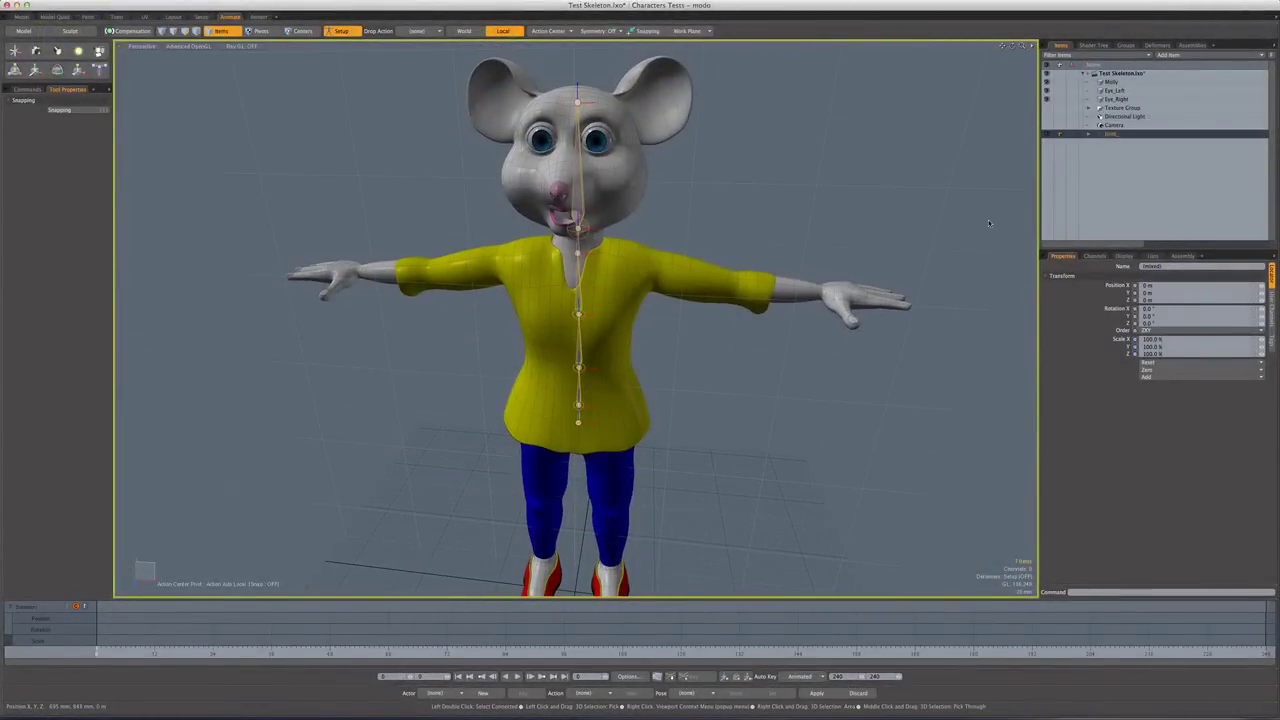
click(1112, 134)
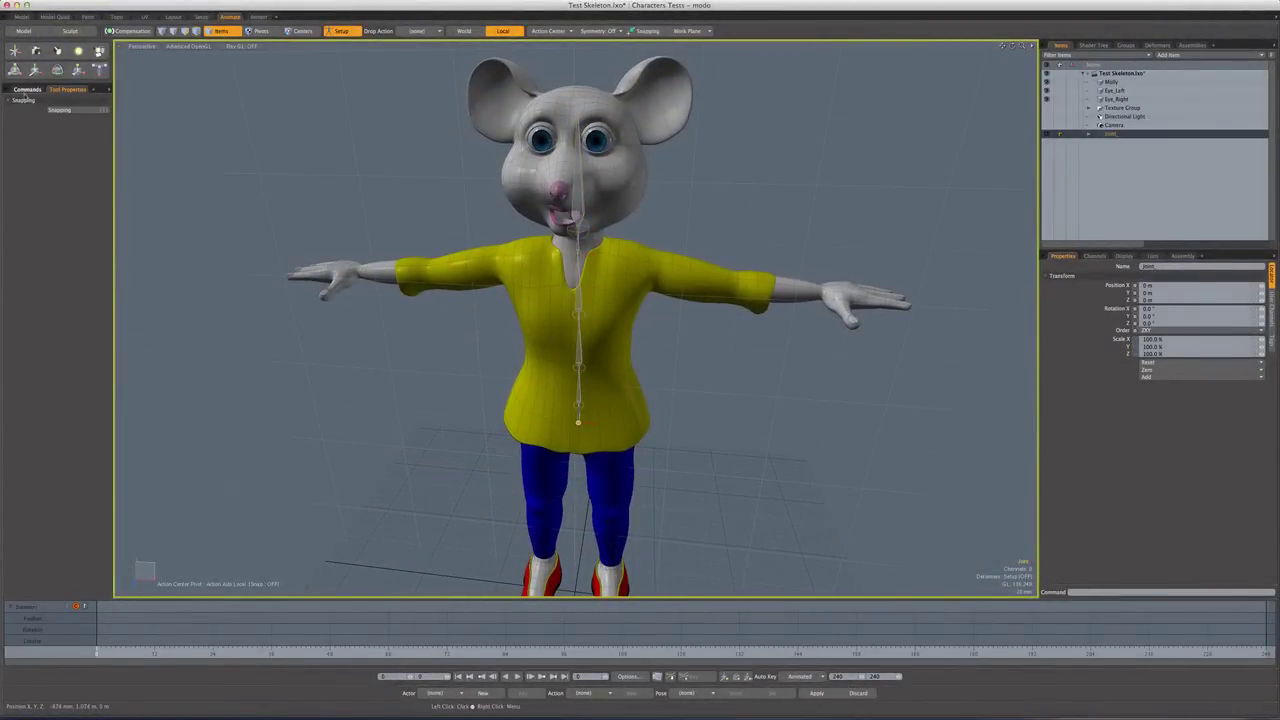
click(28, 89)
click(27, 124)
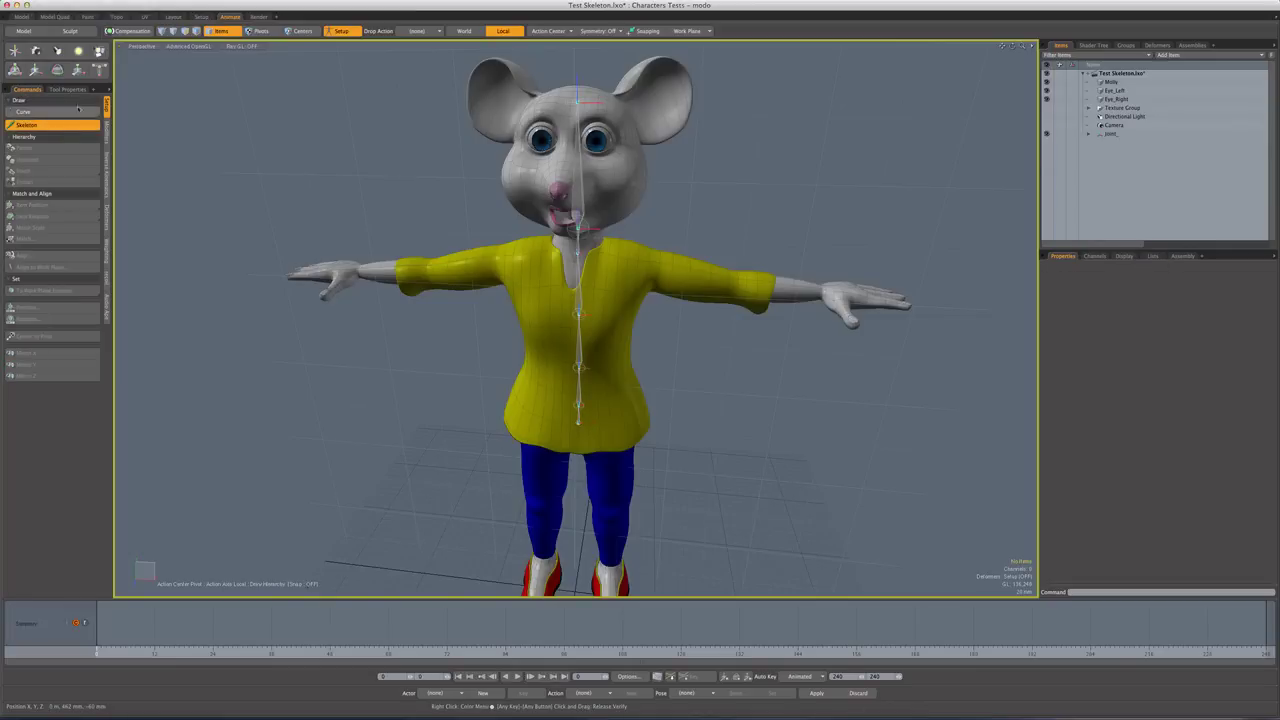
click(67, 89)
click(66, 169)
click(75, 175)
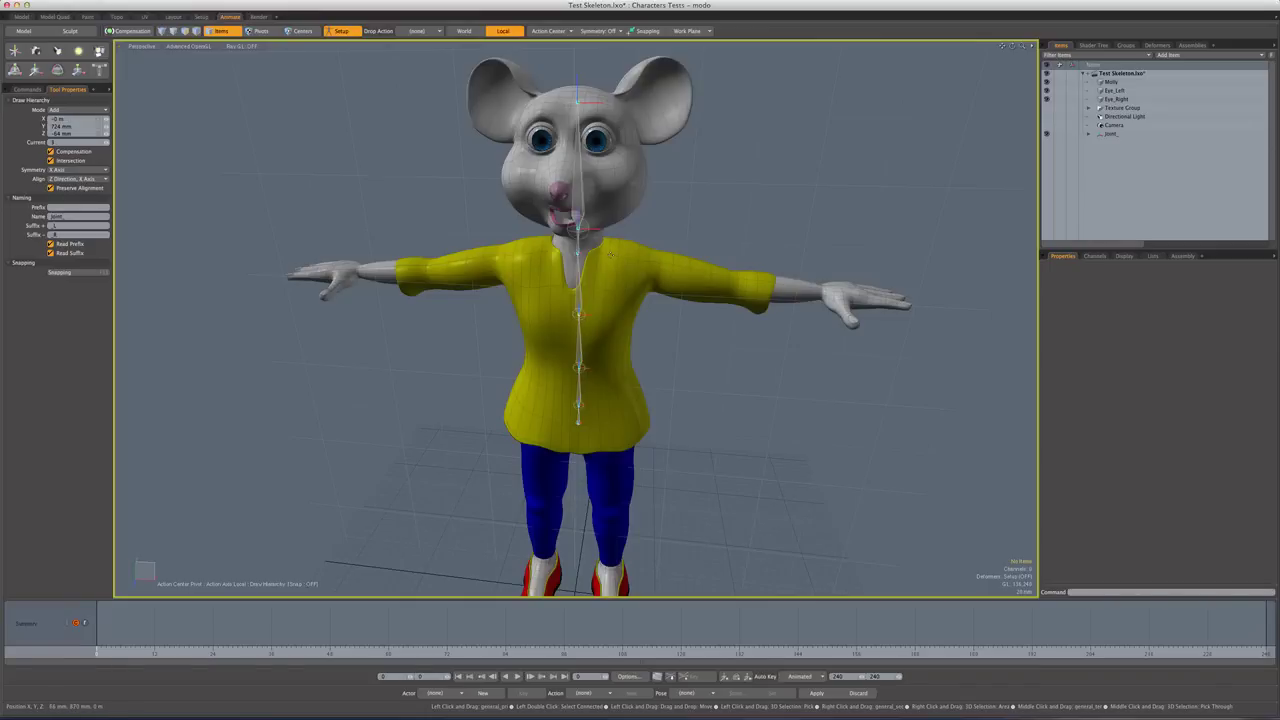
- Draw a mirrored arm joint chain from the collarbone through the shoulder and elbow to the wrist and hand
click(610, 254)
click(646, 262)
click(735, 284)
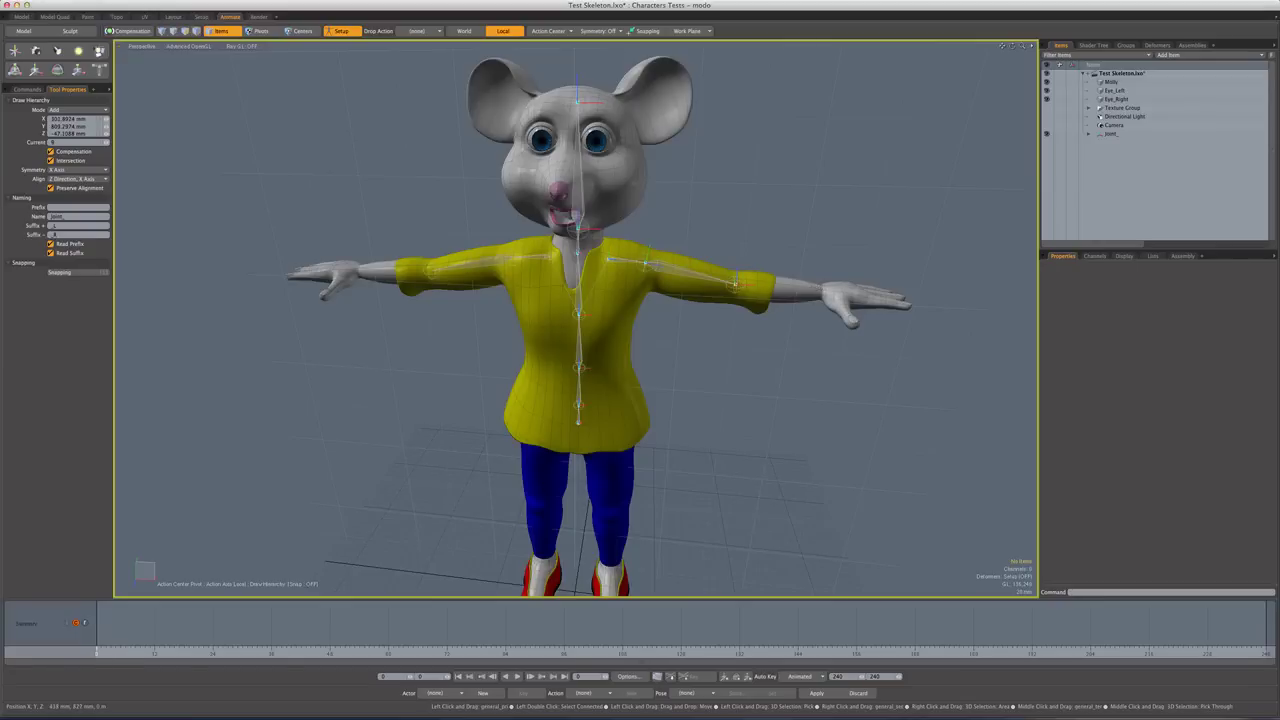
click(818, 292)
- Move the elbow joint toward the back of the sleeve at X 297 mm and adjust the wrist joint within the arm
alt+drag(730, 350, 785, 312)
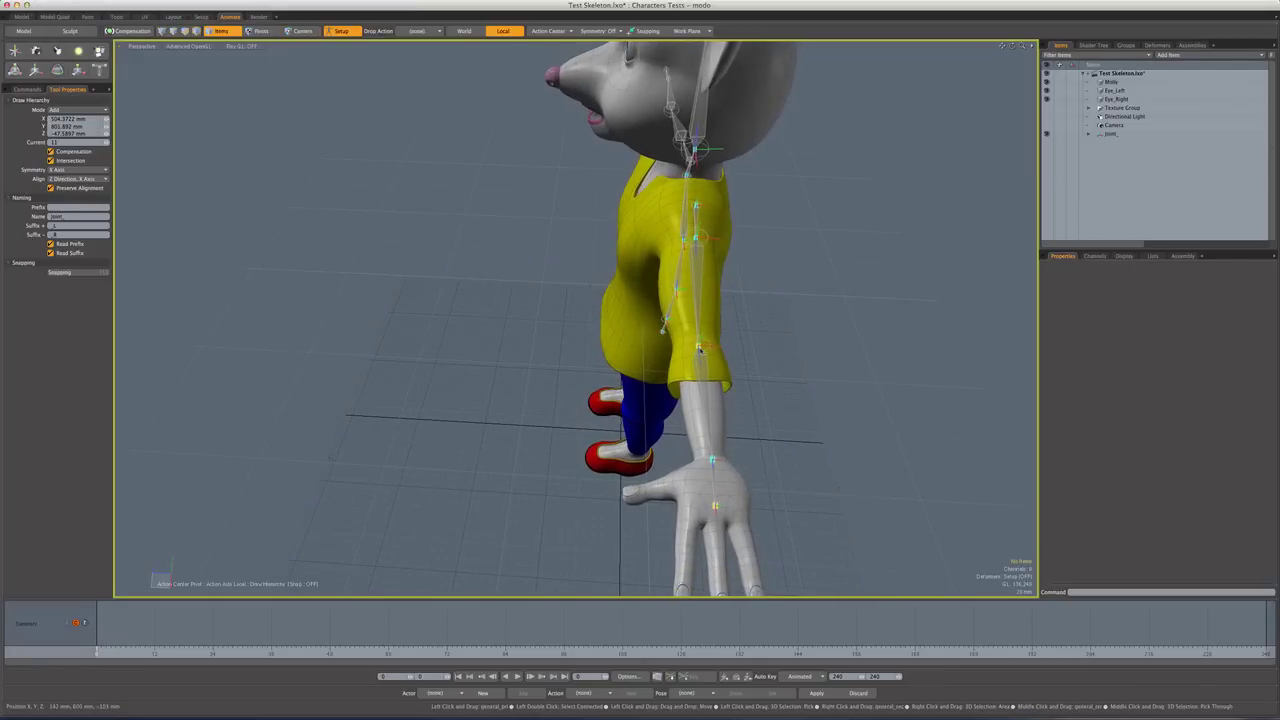
drag(699, 348, 709, 342)
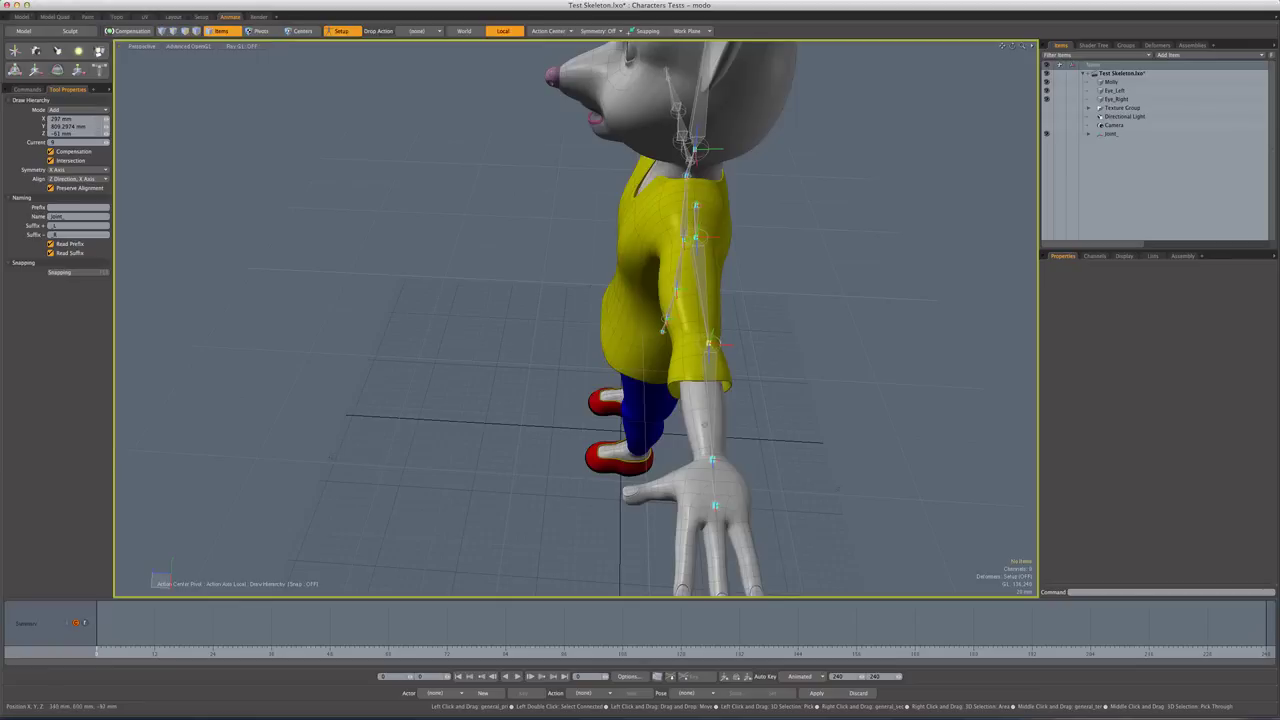
key(alt)
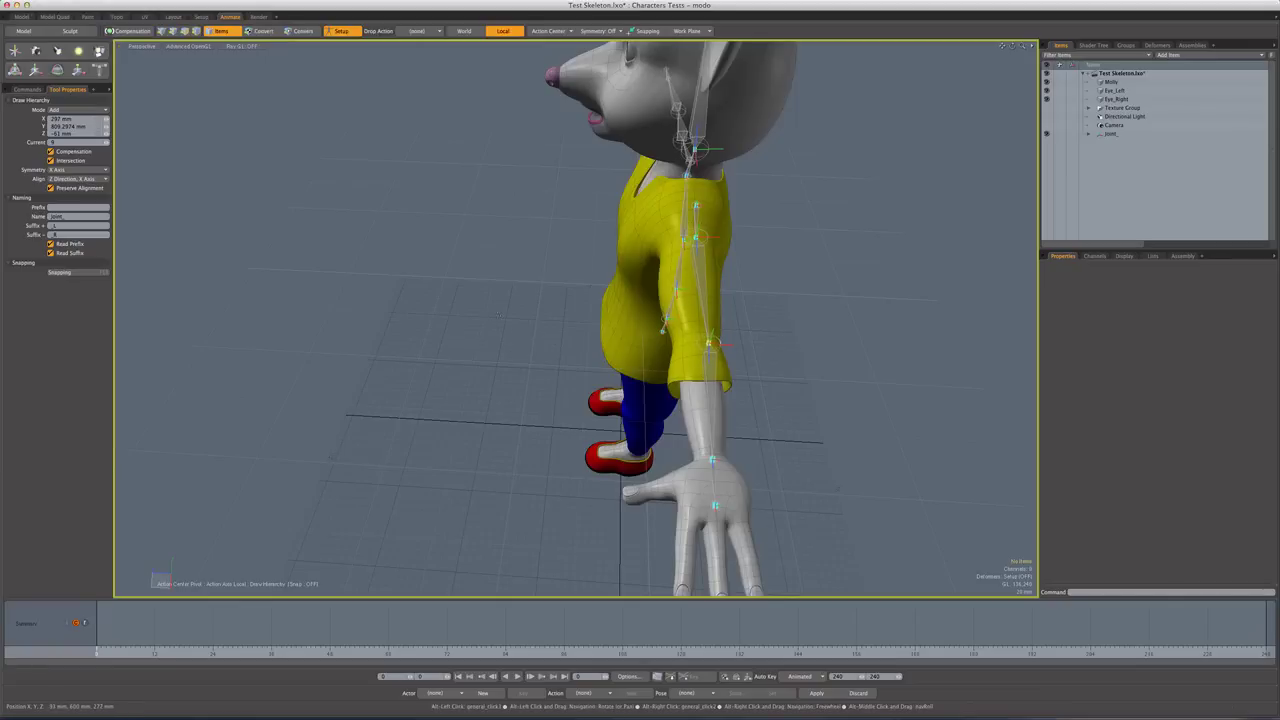
click(713, 460)
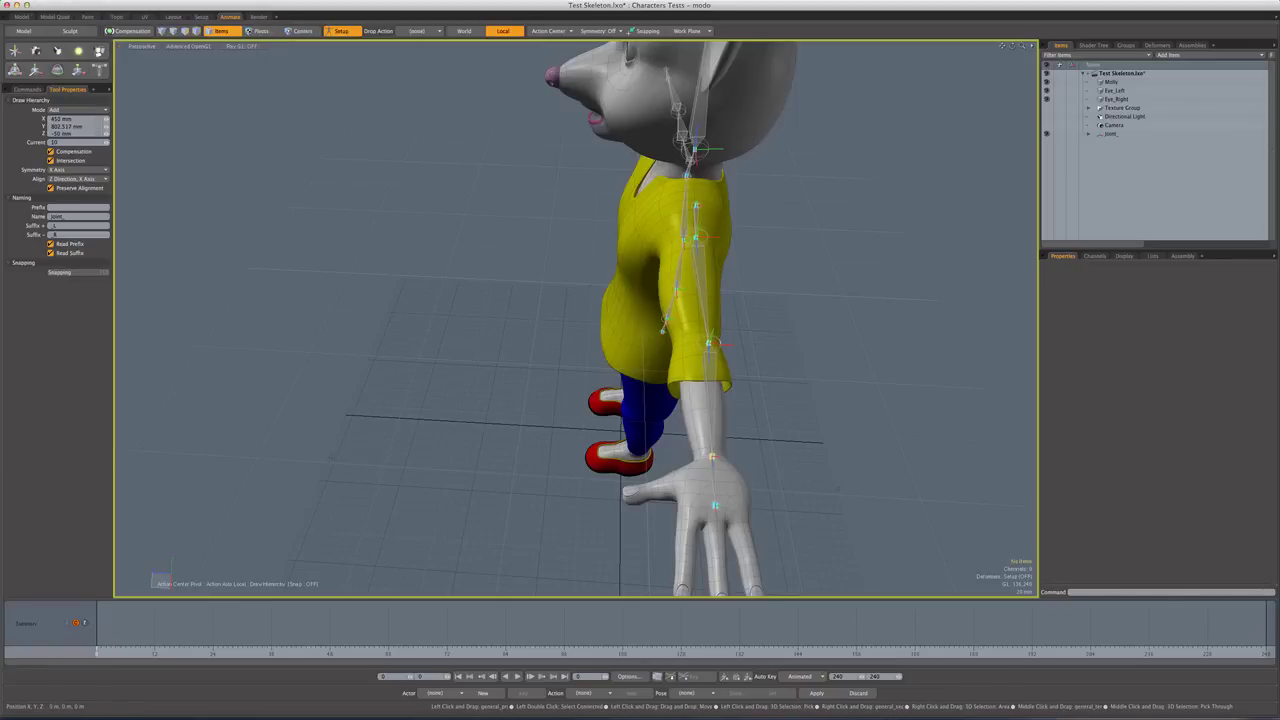
- Draw a mirrored leg joint chain from the lowest spine joint through the hip, knee and ankle into the foot
alt+drag(838, 488, 600, 410)
click(523, 369)
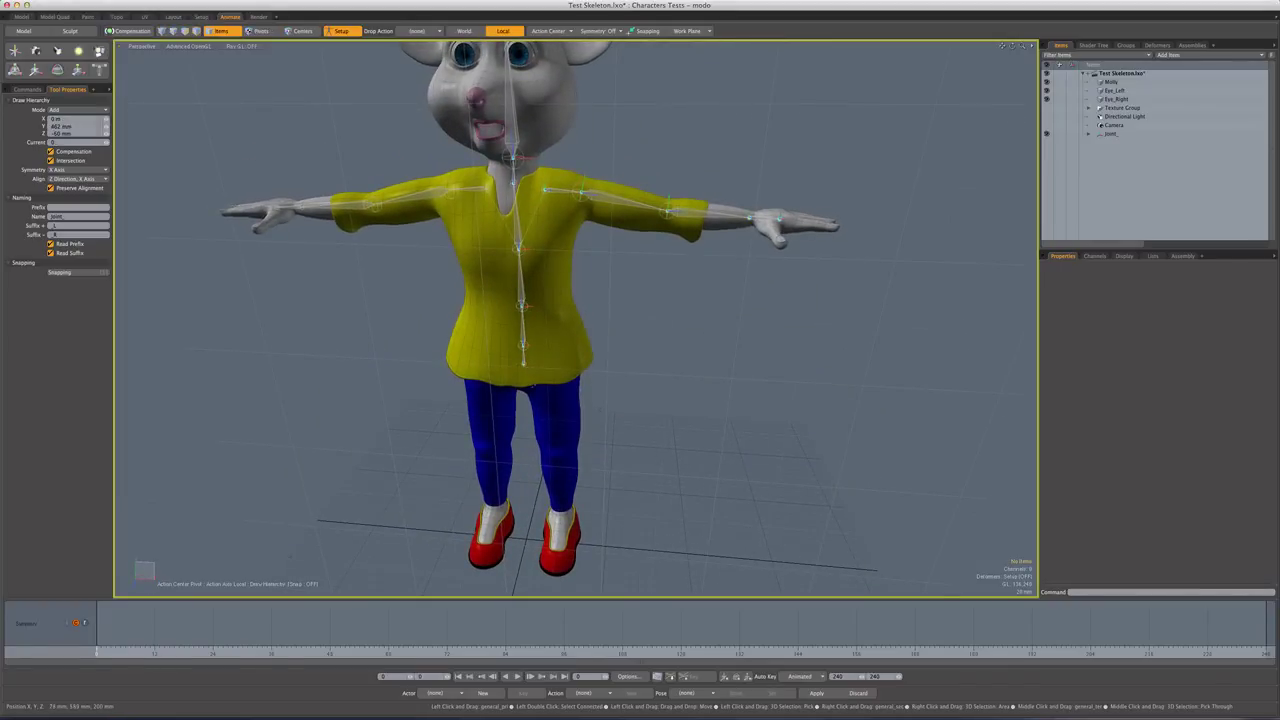
alt+drag(532, 397, 539, 428)
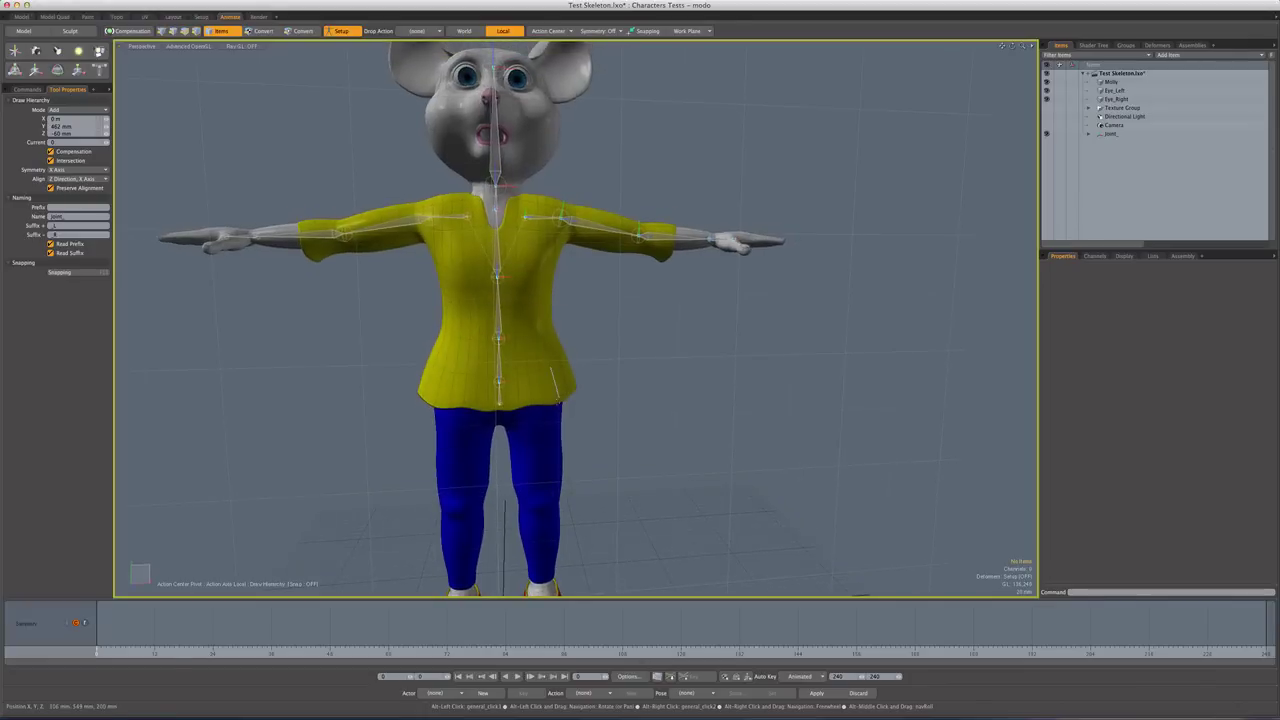
click(539, 418)
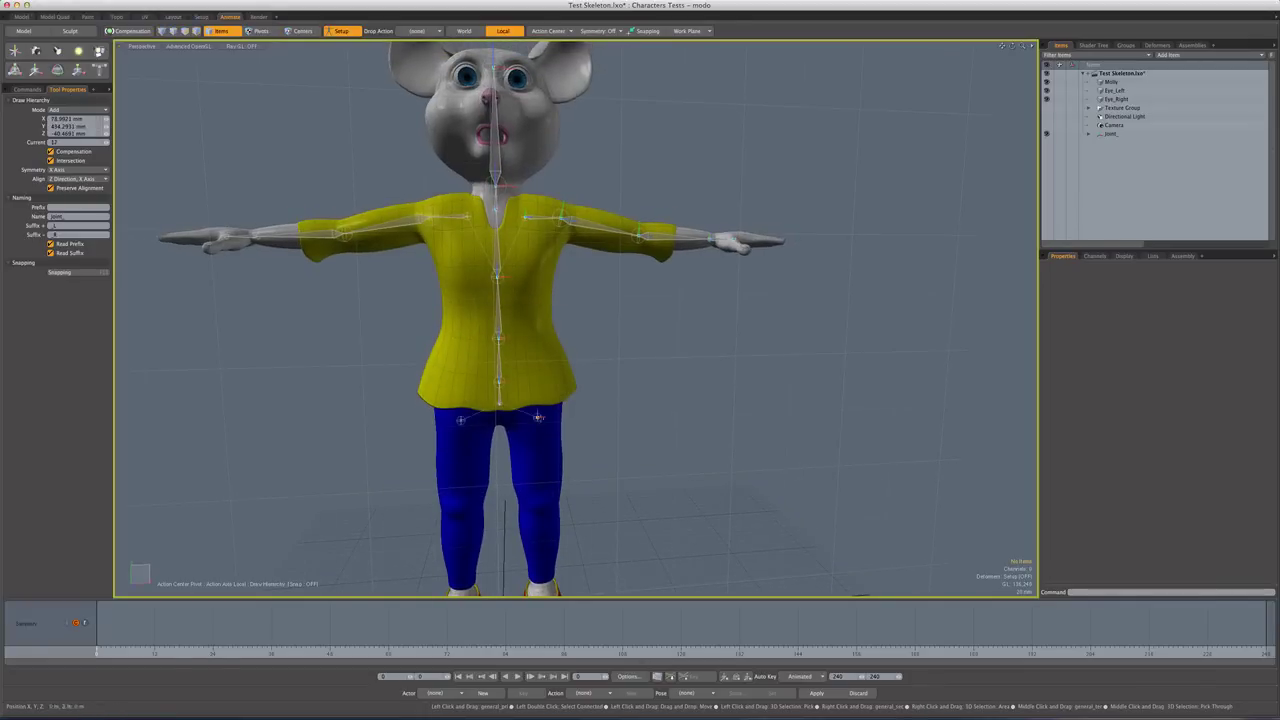
click(543, 513)
alt+shift+drag(543, 513, 608, 345)
click(548, 440)
alt+drag(548, 437, 410, 445)
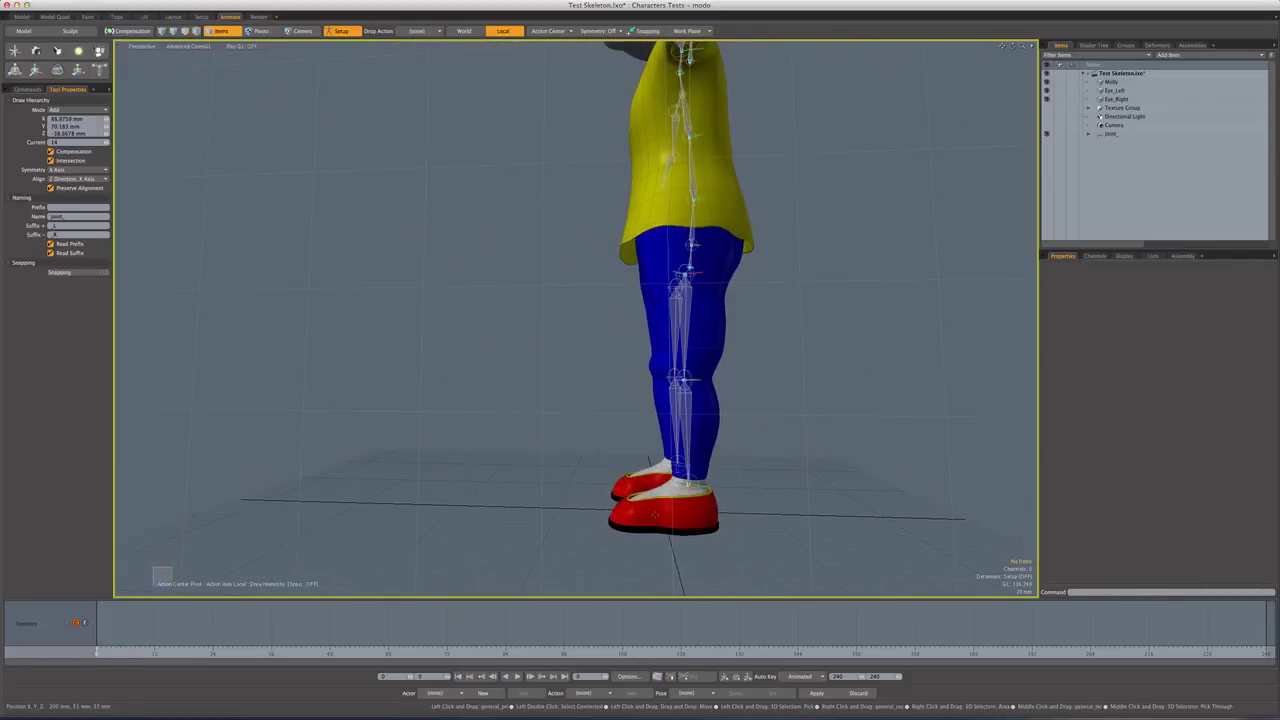
click(657, 511)
- Move the knee joint slightly toward the front of the leg, to about Z -21 mm, and finish the Skeleton tool
alt+drag(659, 510, 590, 462)
drag(683, 383, 674, 380)
alt+drag(620, 428, 720, 417)
alt+shift+drag(646, 234, 671, 327)
scroll(678, 326, down, 3)
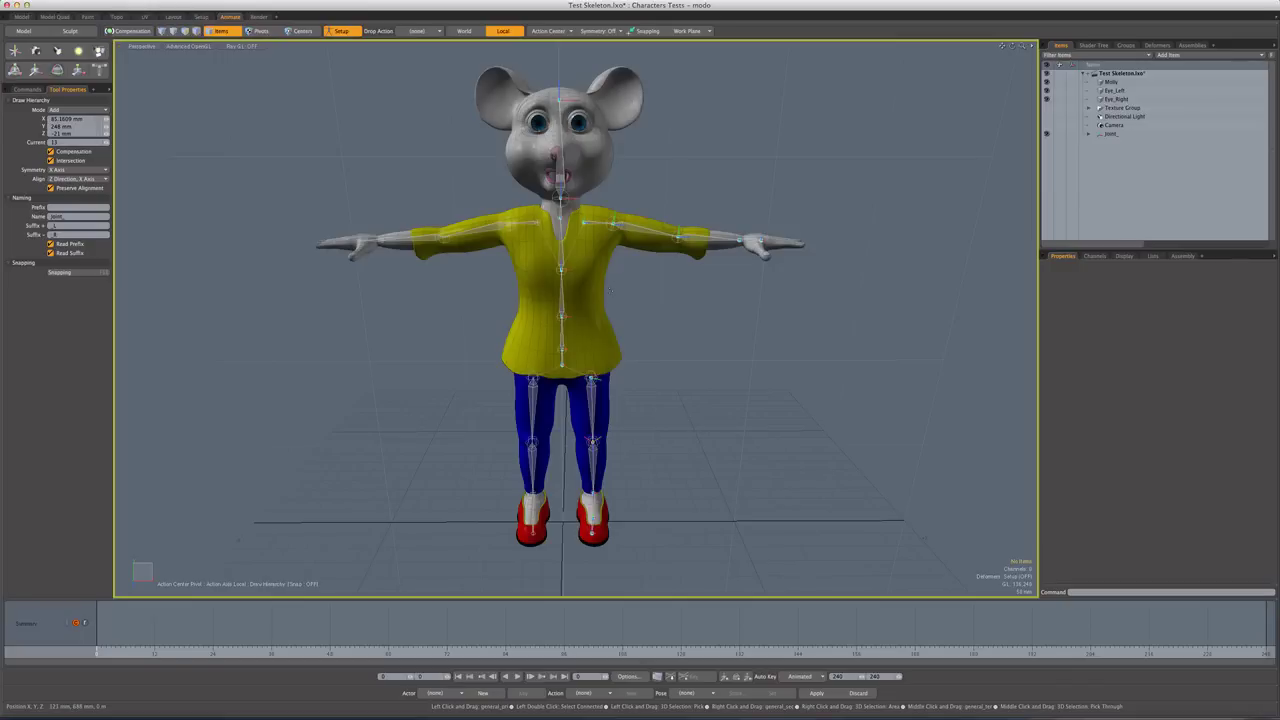
key(space)
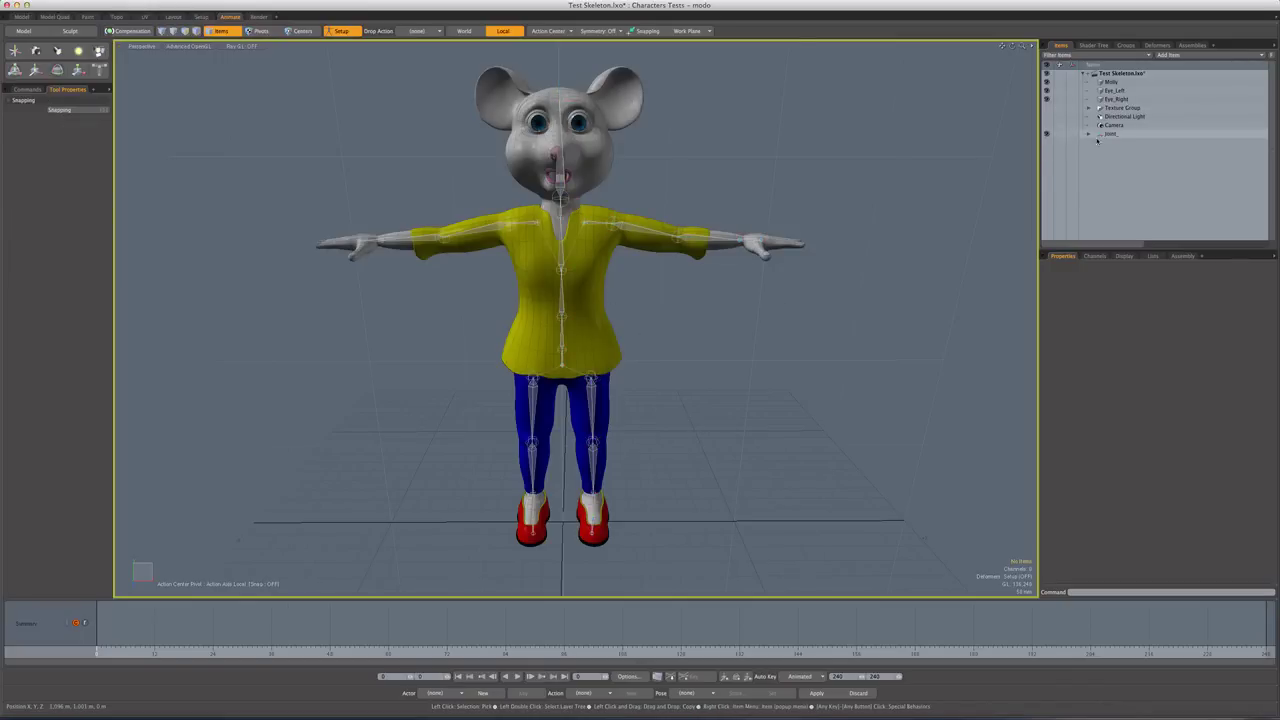
- Select the whole joint hierarchy to examine the alignment of the limb joints, and turn off the Local action mode
click(1110, 134)
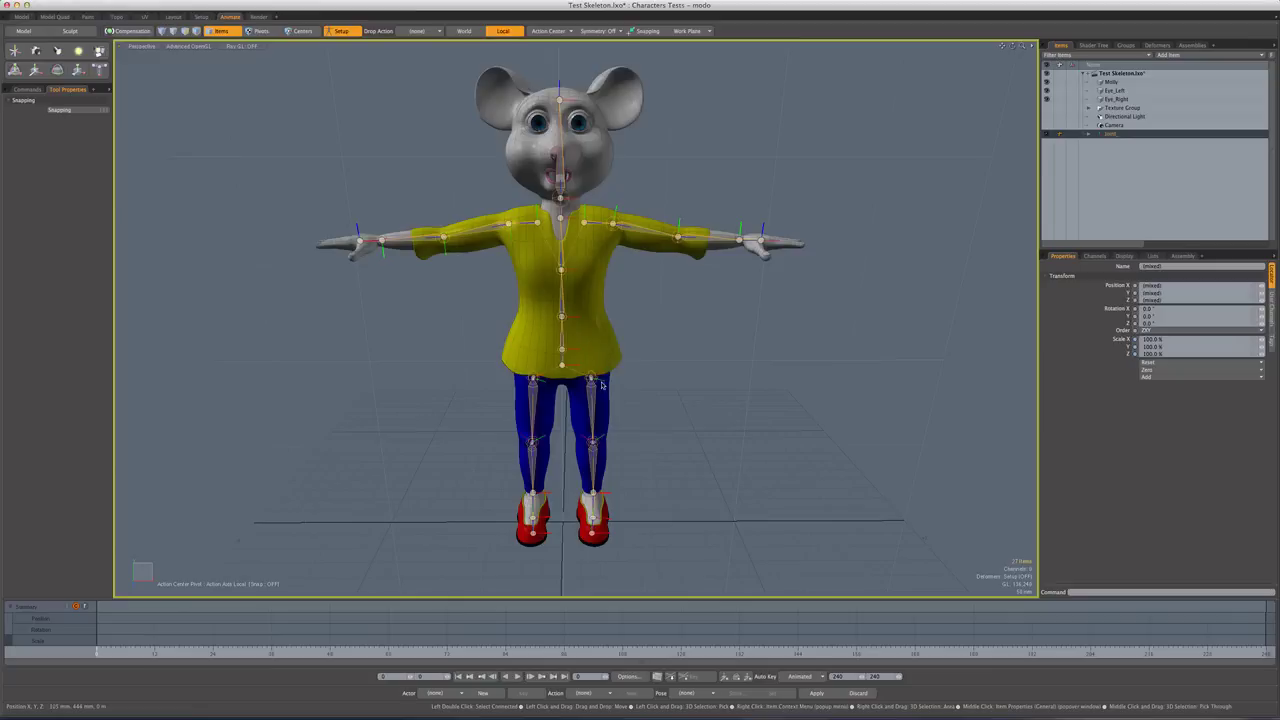
alt+drag(608, 357, 597, 355)
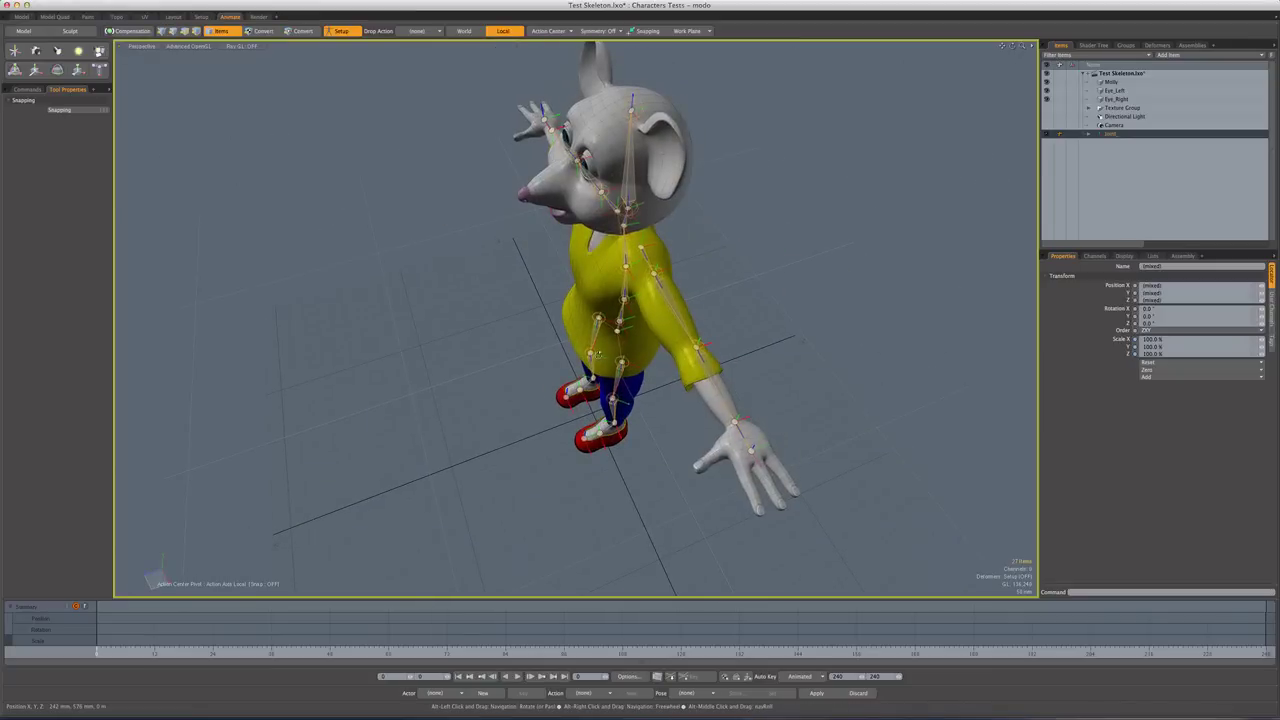
alt+drag(642, 462, 616, 476)
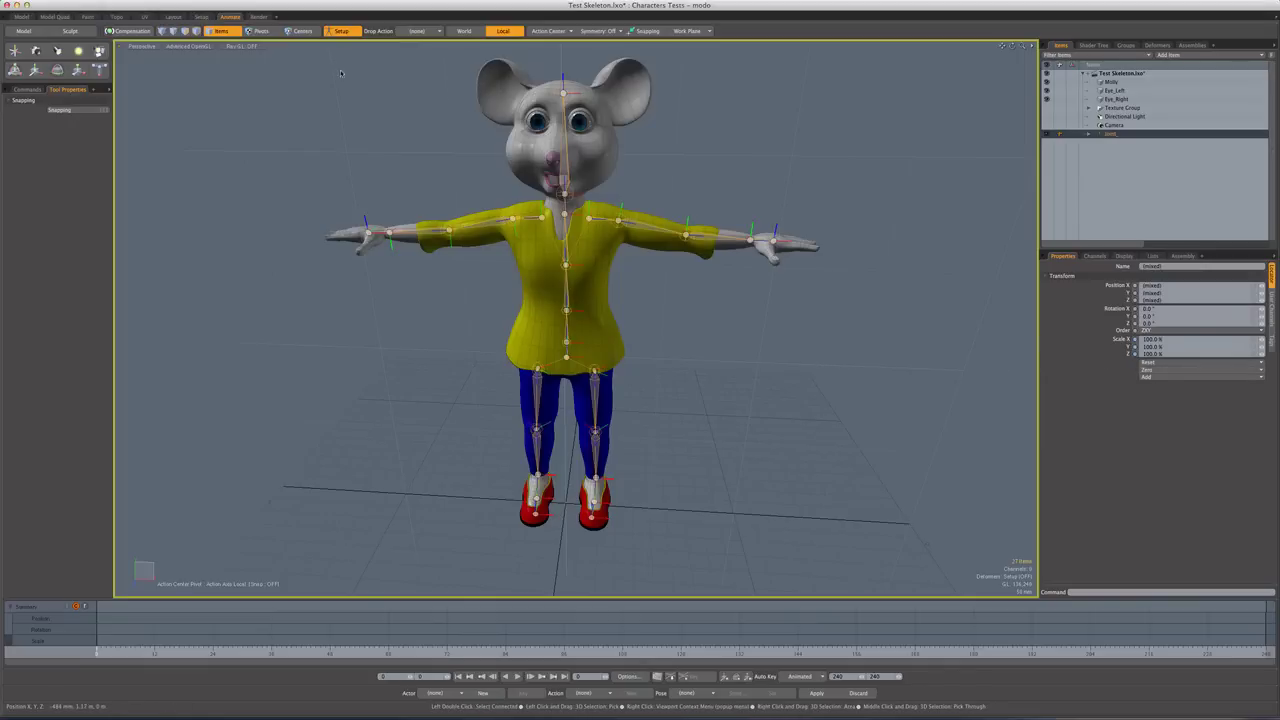
key(Escape)
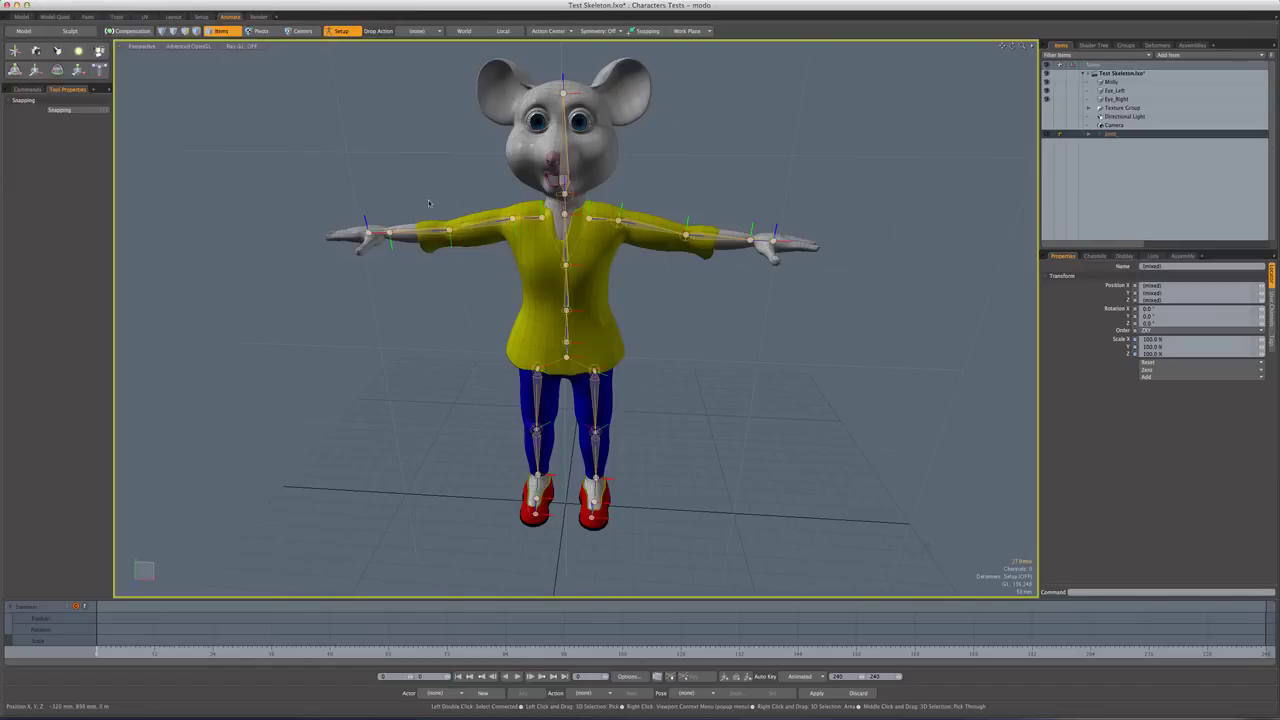